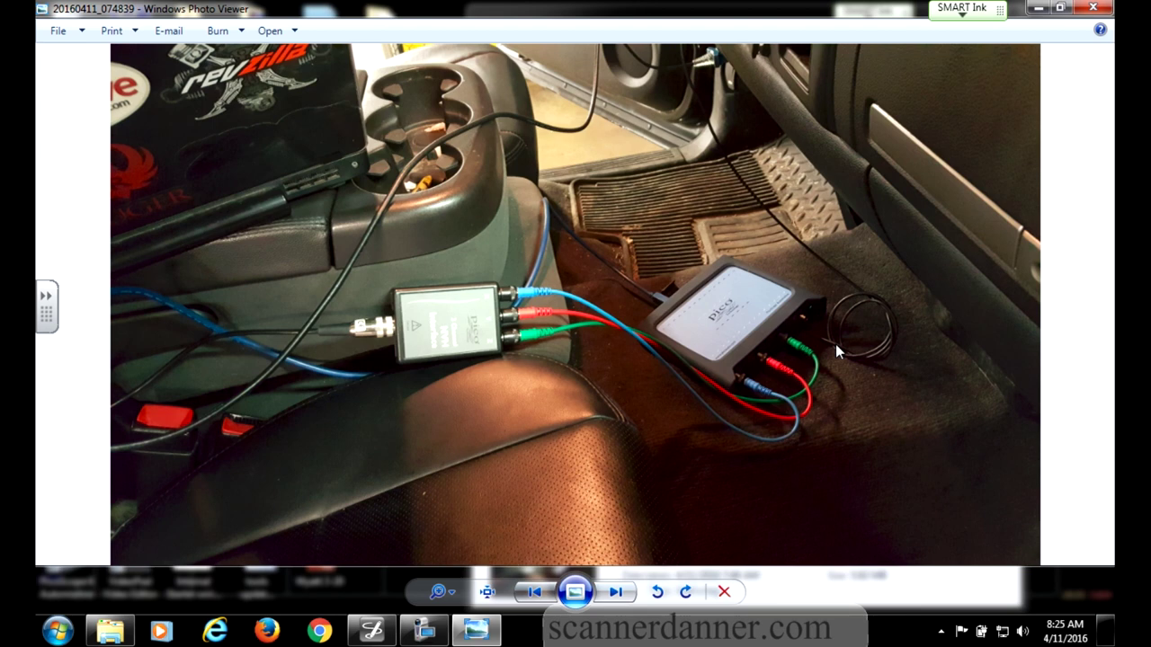
- Mark the seat bolt in the floor photo with a green ink X, erase it, and return to 20160411_074806
left_click(533, 595)
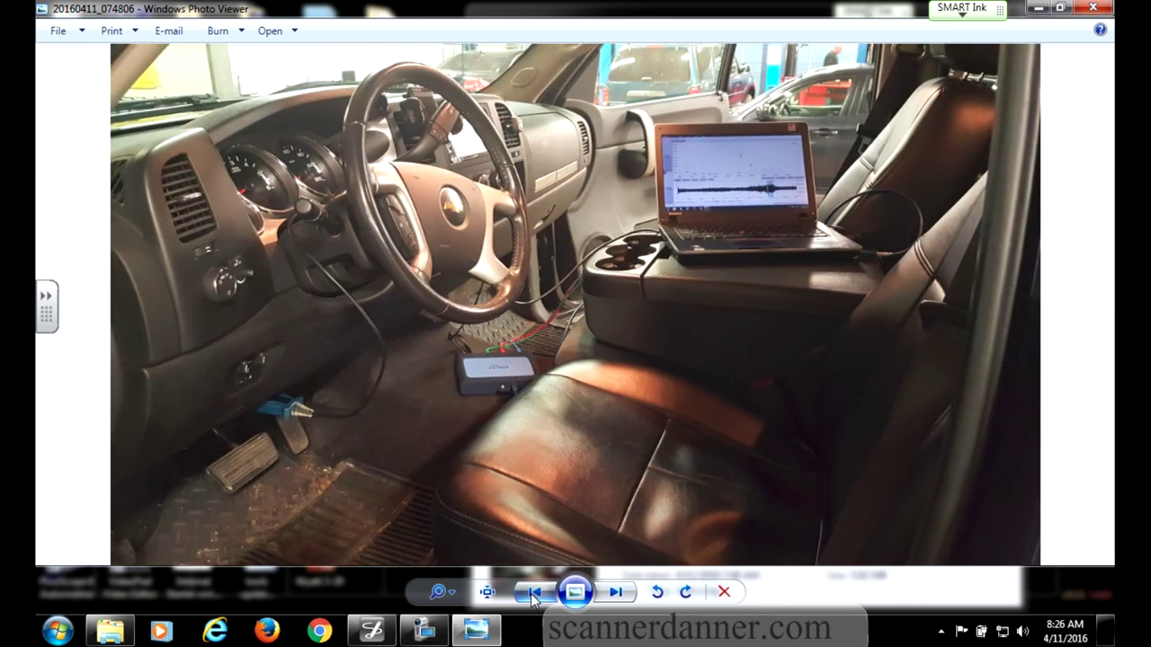
left_click(534, 595)
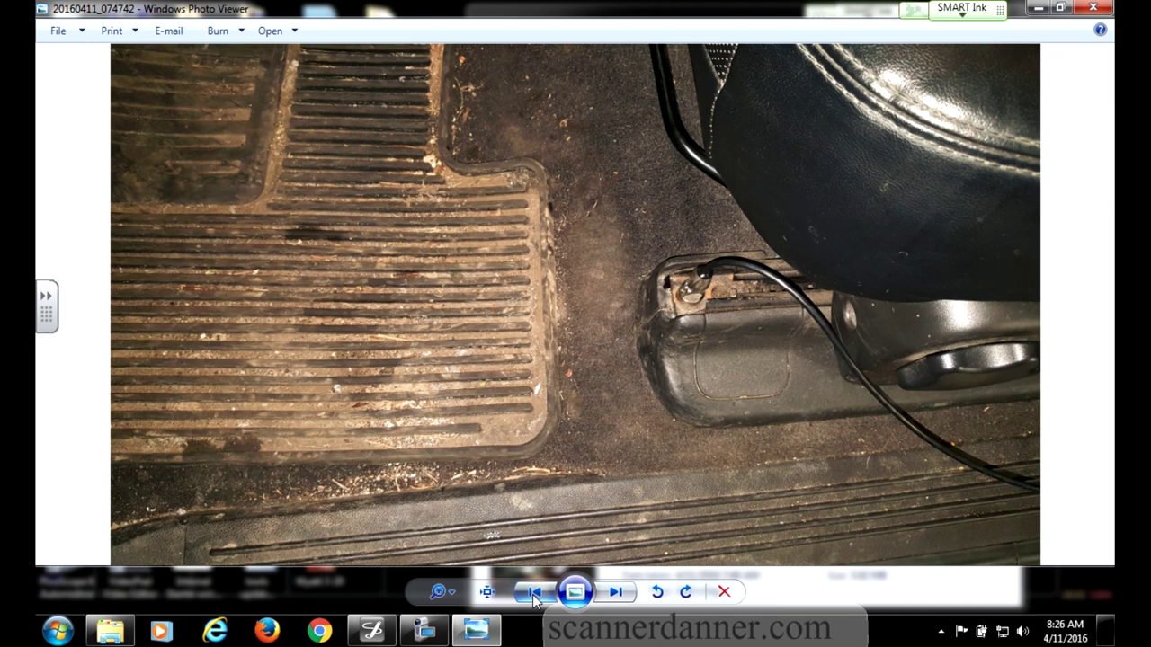
left_click_drag(627, 300, 746, 294)
left_click_drag(699, 230, 709, 329)
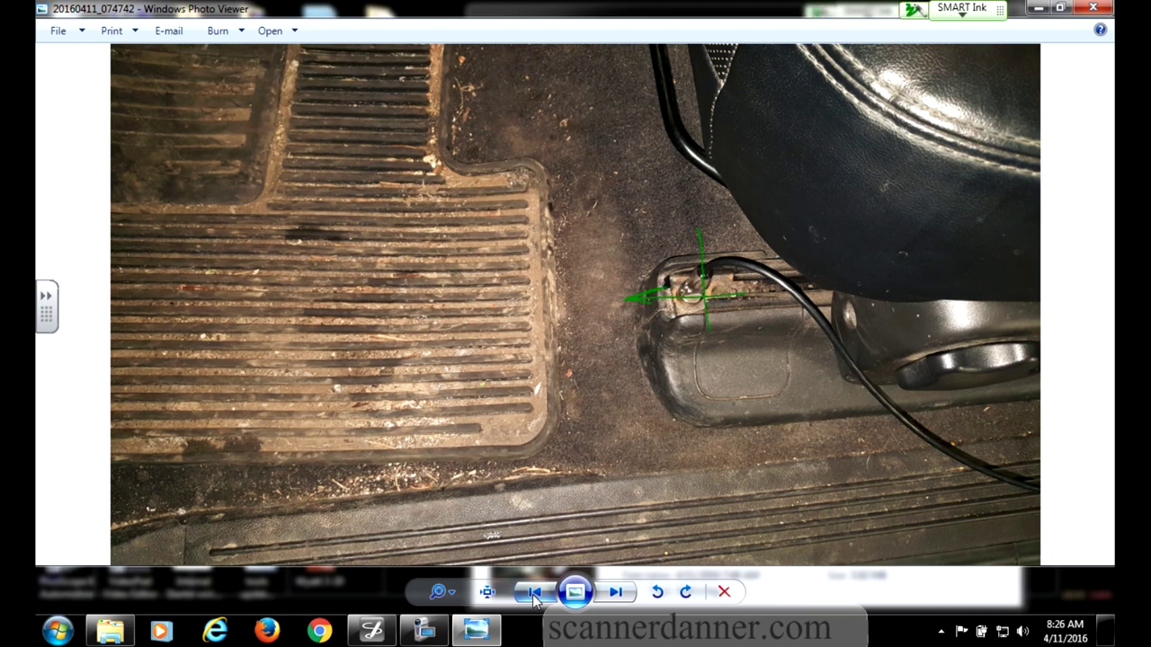
left_click_drag(736, 254, 645, 340)
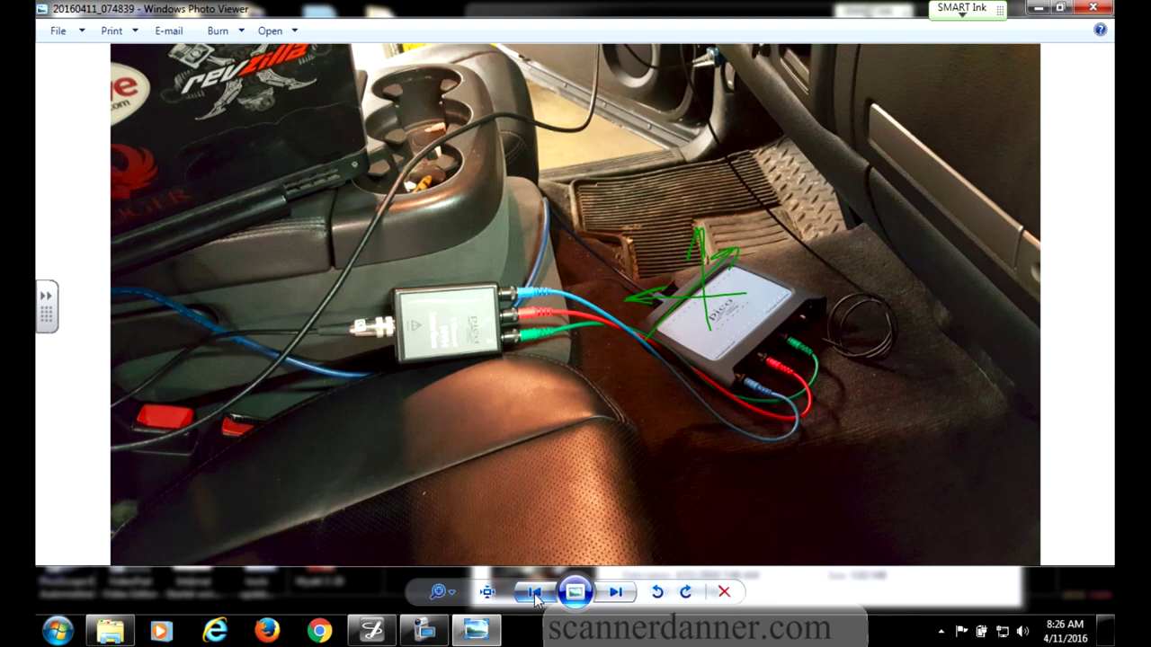
mouse_move(670, 297)
left_mouse_down()
mouse_move(697, 292)
mouse_move(710, 243)
mouse_move(726, 278)
left_mouse_up()
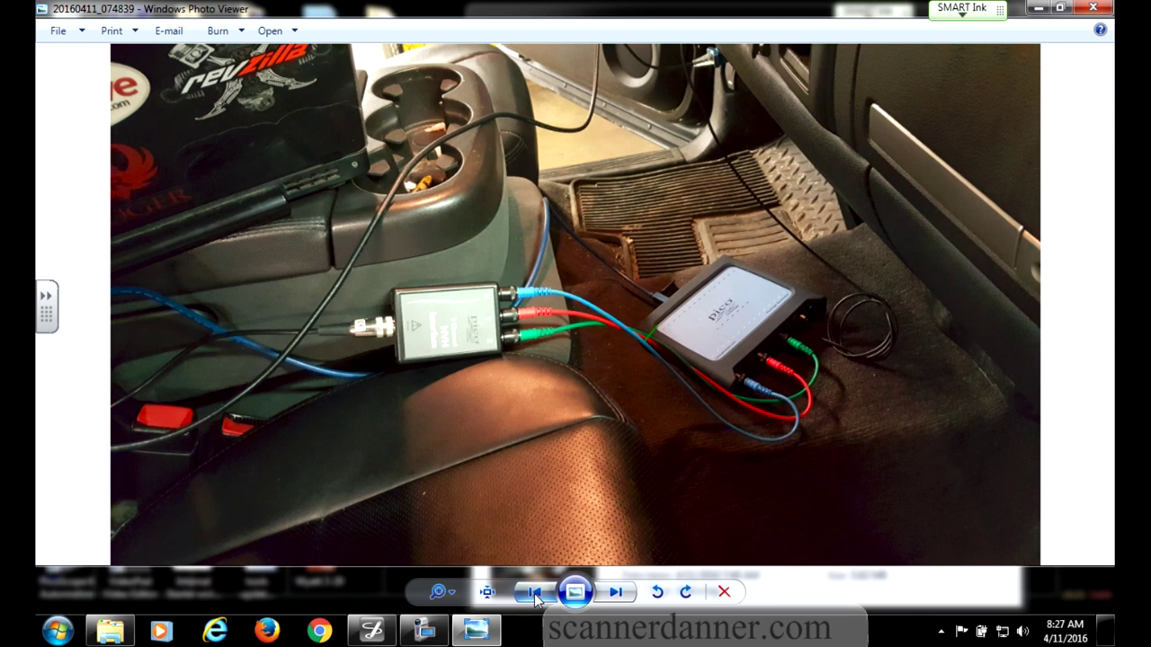
left_click(533, 594)
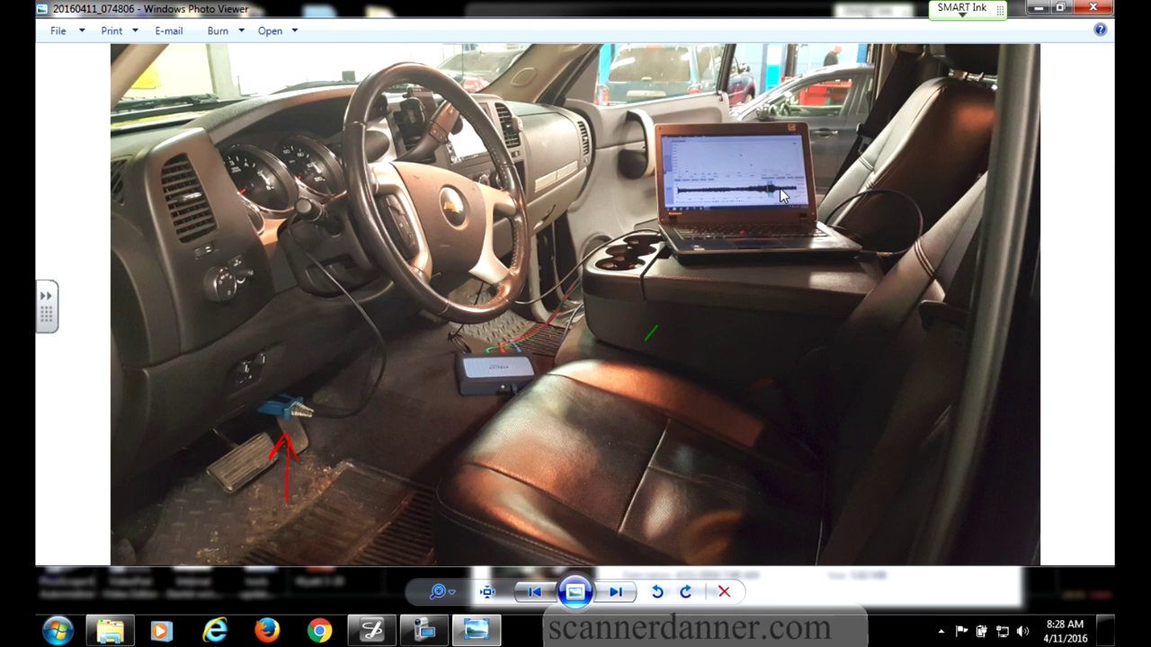
- Bring the Silverado 2500 folder window to the front from the taskbar
left_click(112, 632)
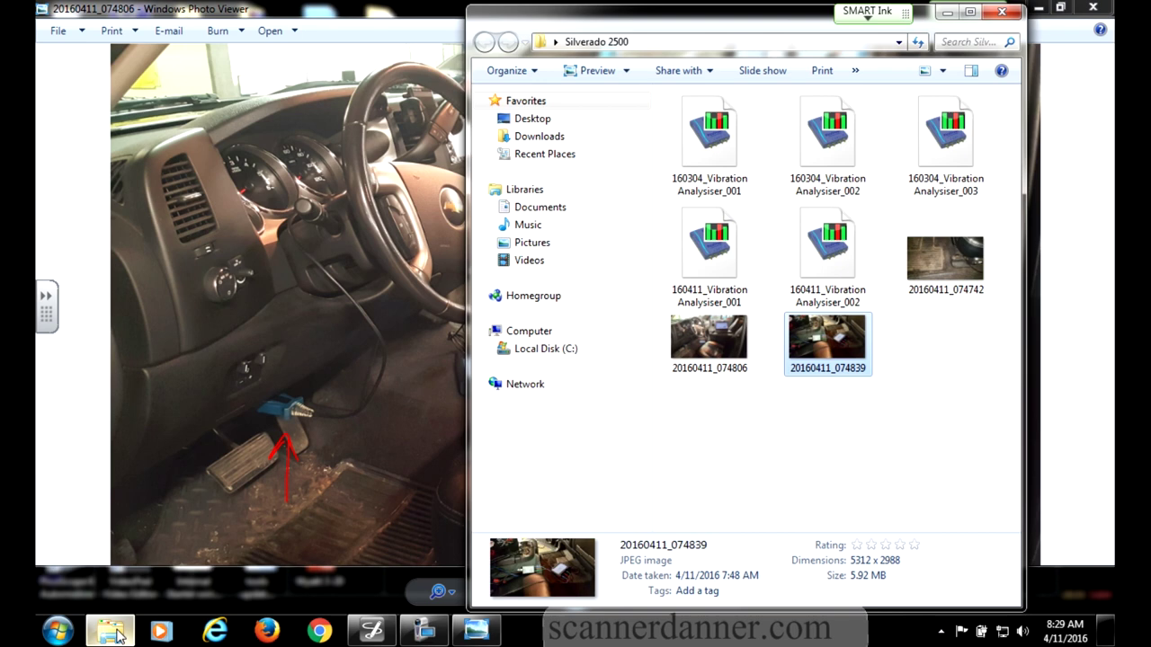
- Open the recording 160411_VibrationAnalyser_002 from the Silverado 2500 folder
left_click(828, 251)
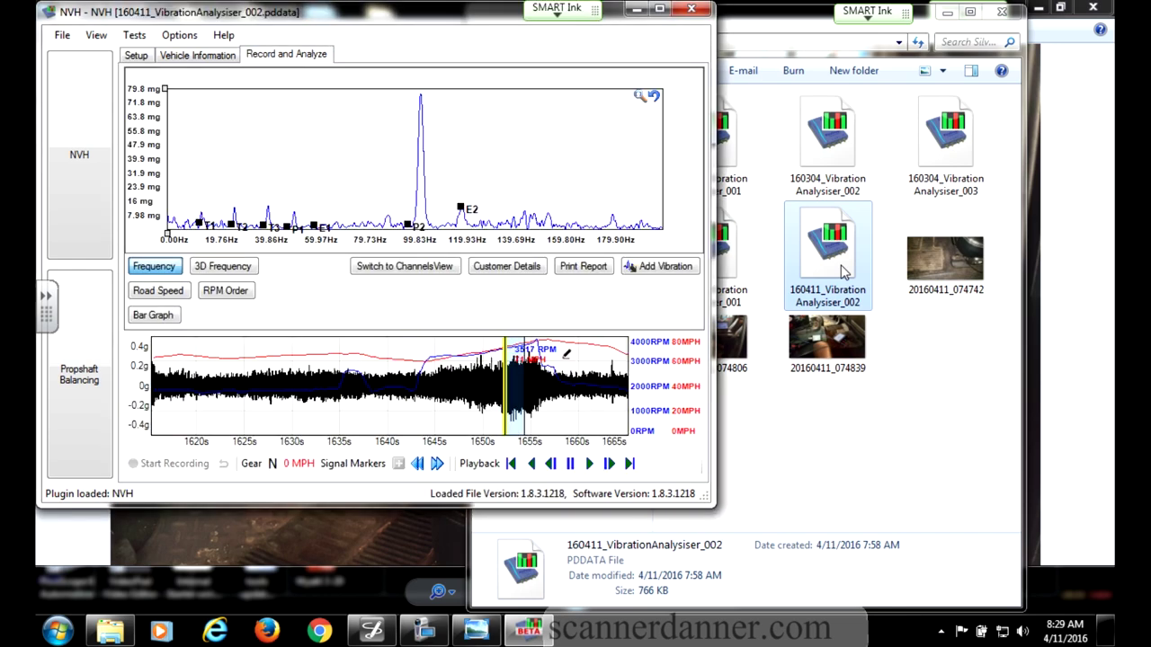
- Maximize the NVH window and slide the analysis window to about 1648 s, near 3190 RPM
left_click(661, 9)
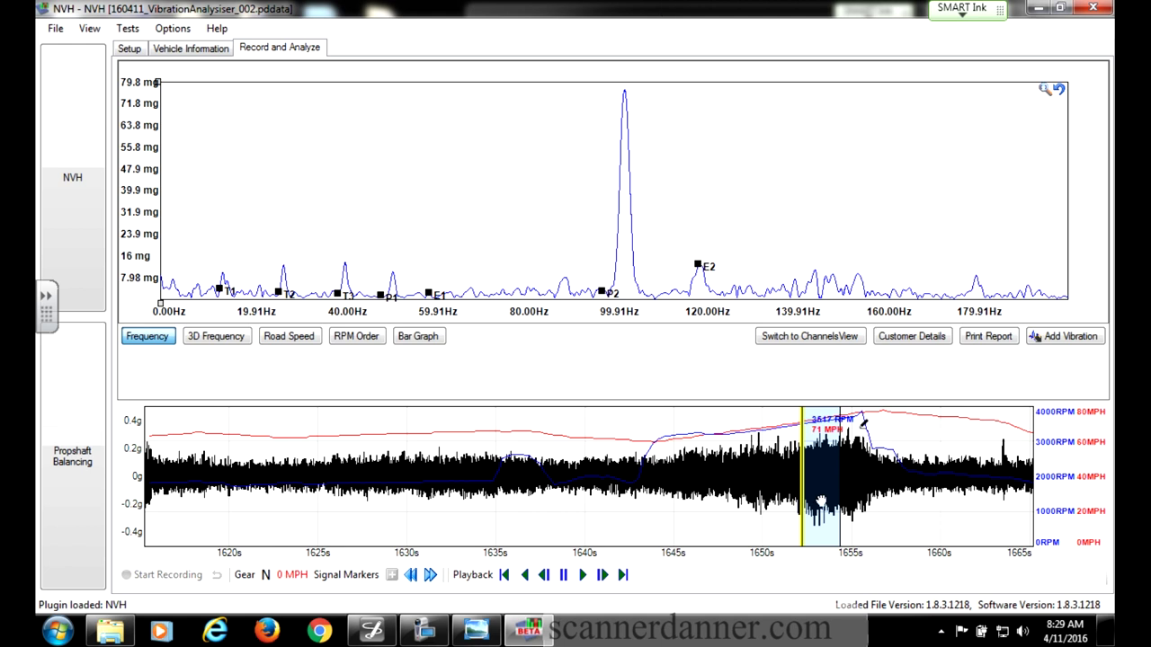
left_click_drag(818, 501, 644, 500)
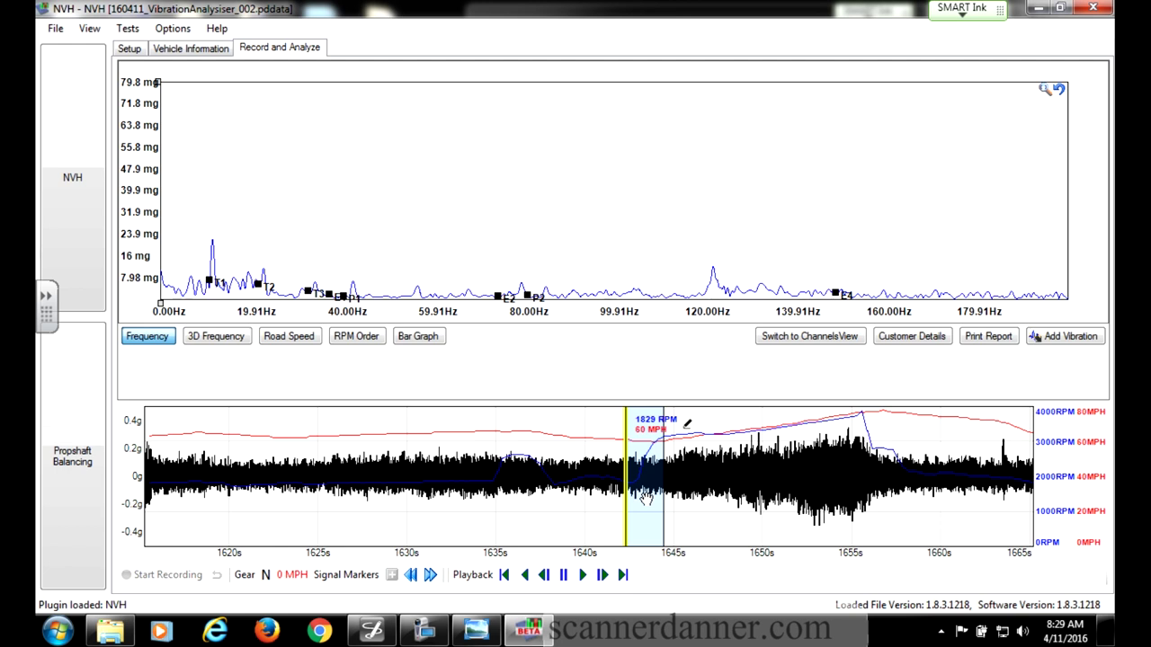
left_click_drag(646, 497, 650, 512)
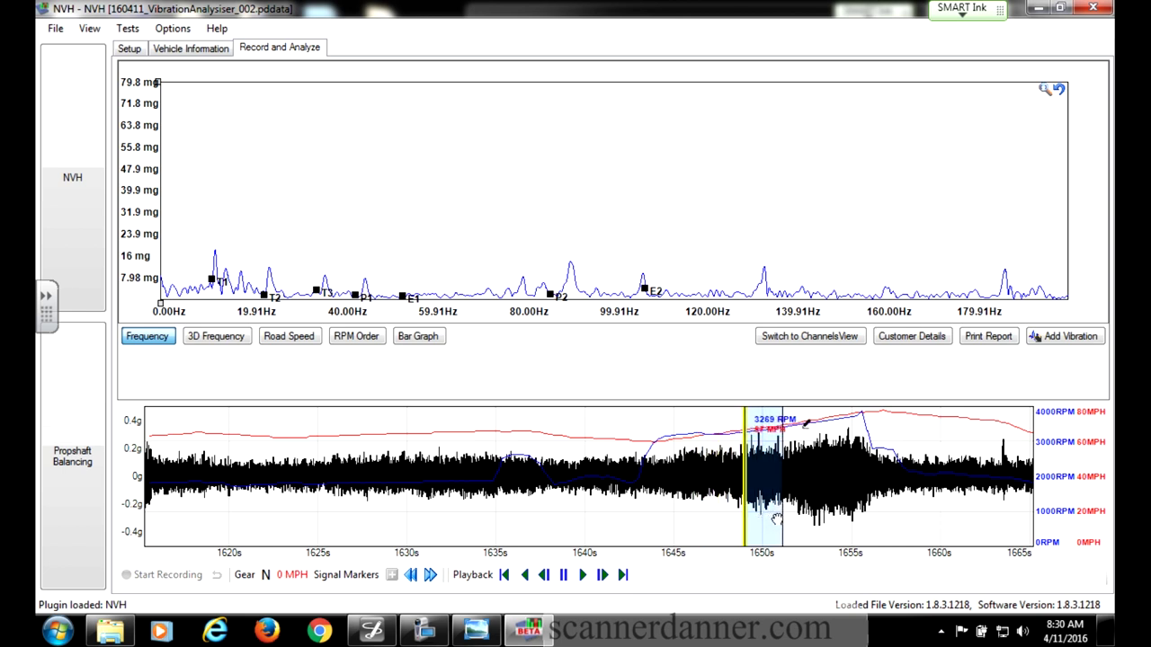
left_click_drag(775, 517, 749, 511)
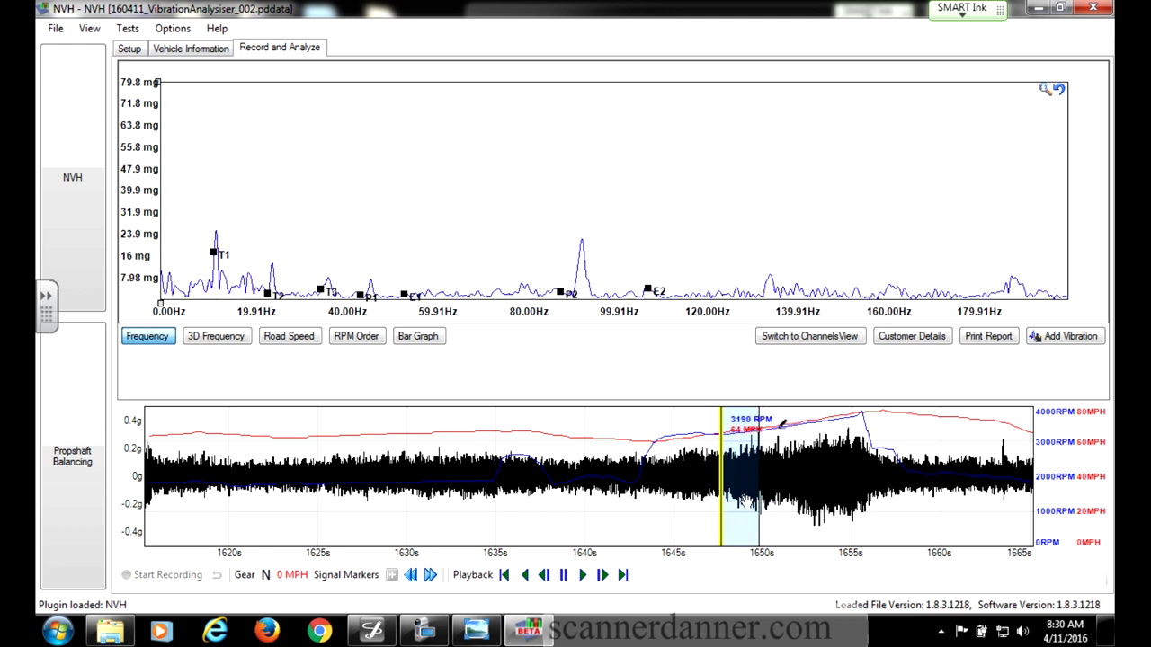
- Place a harmonic cursor, shift the analysis window toward higher RPM, and set the cursor to 9.49Hz
left_click(589, 232)
left_click_drag(591, 234, 583, 225)
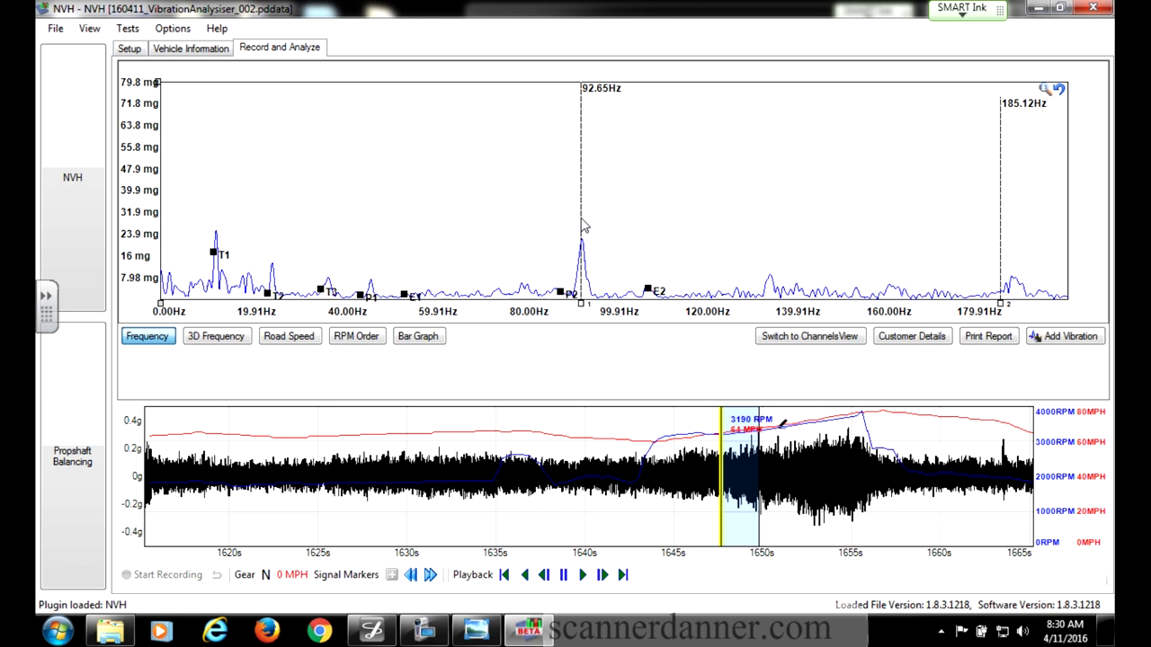
left_click_drag(742, 510, 799, 515)
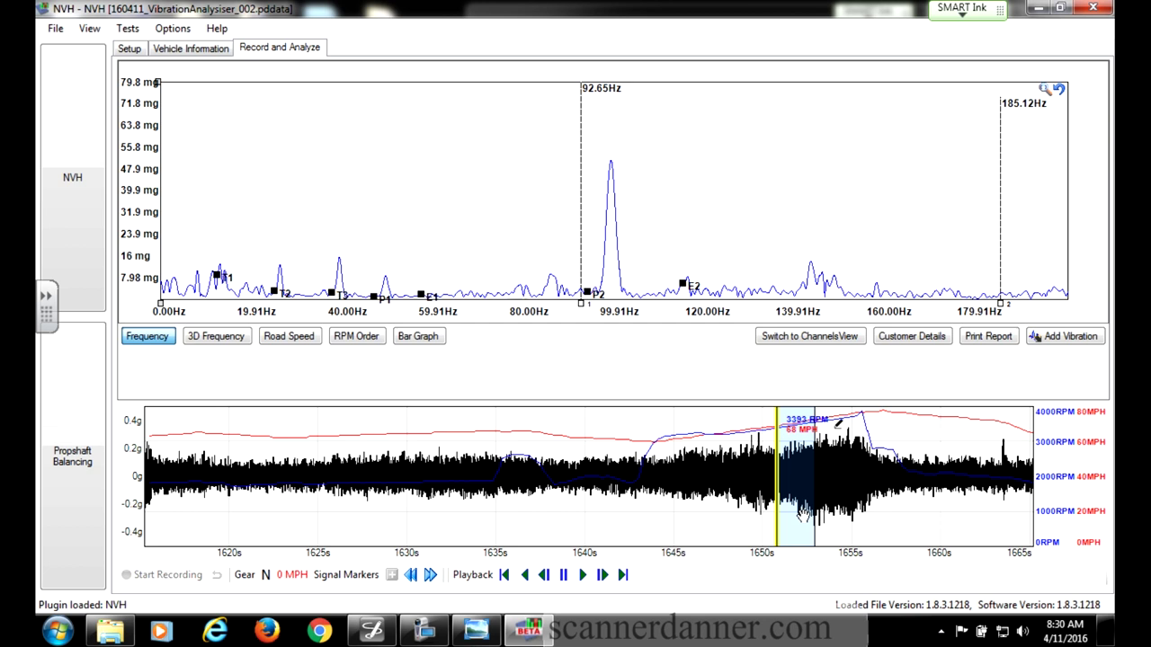
mouse_move(584, 310)
left_mouse_down()
mouse_move(611, 313)
mouse_move(575, 316)
left_mouse_up()
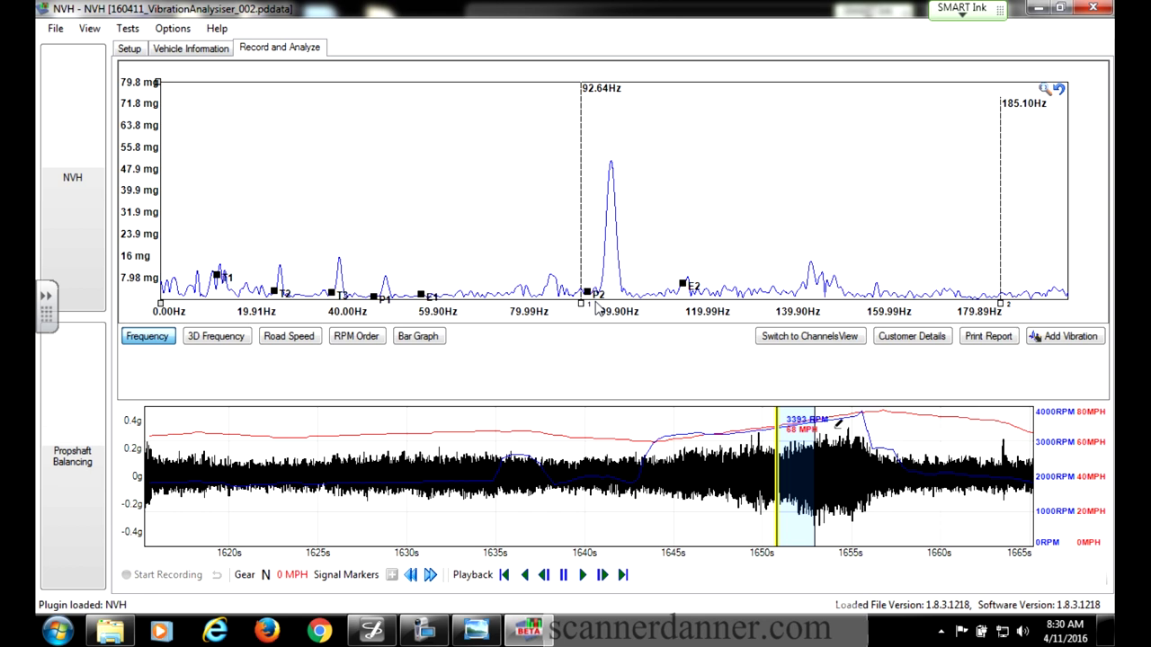
left_click_drag(596, 308, 205, 269)
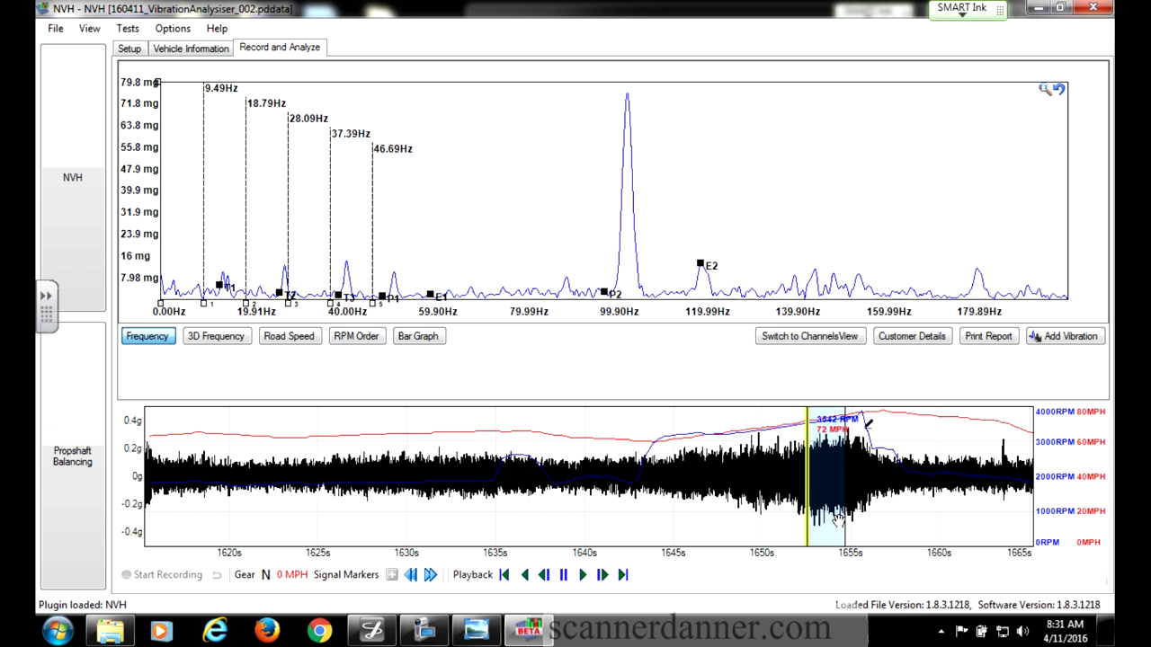
- Put the frequency cursor on the P2 peak near 97.67Hz, then on E2 at 119.17Hz
left_click(604, 286)
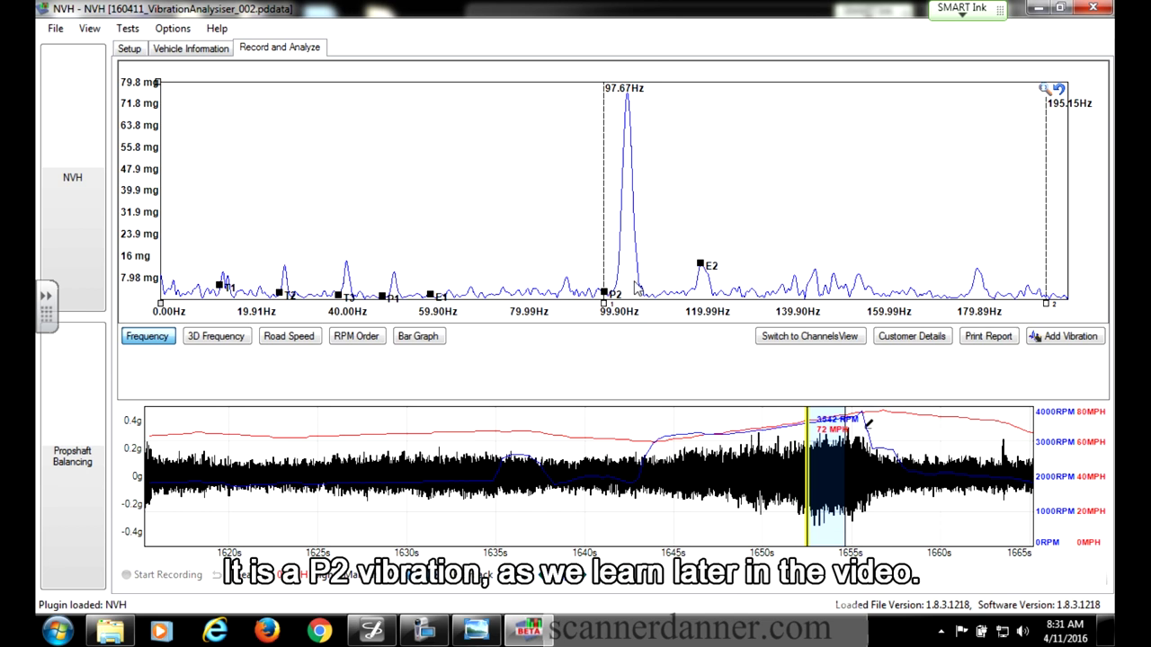
left_click_drag(634, 288, 597, 310)
left_click(707, 263)
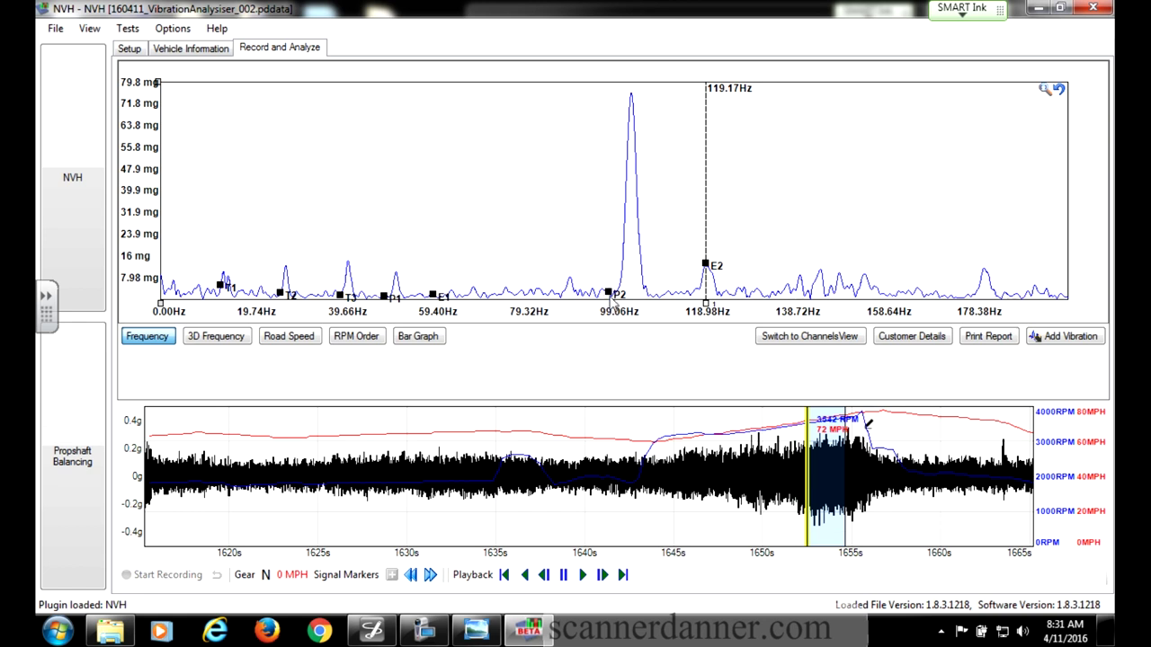
- Open the NVH Assist manual contents and browse to the Vehicle-speed-related vibrations topic
left_click(216, 30)
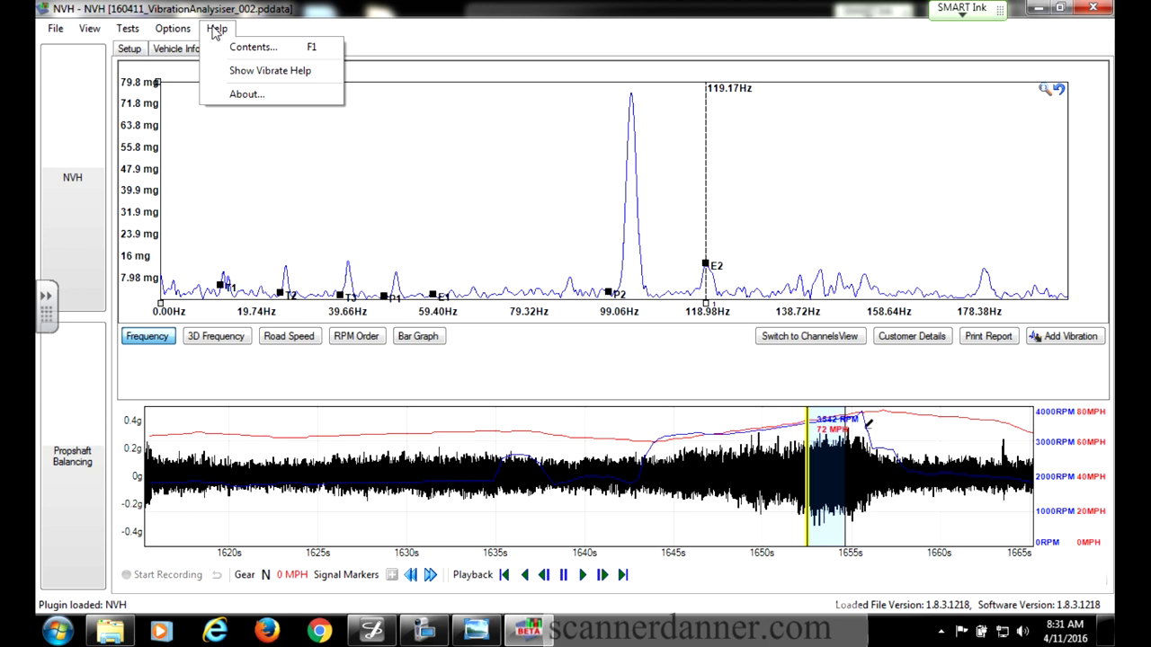
left_click(253, 47)
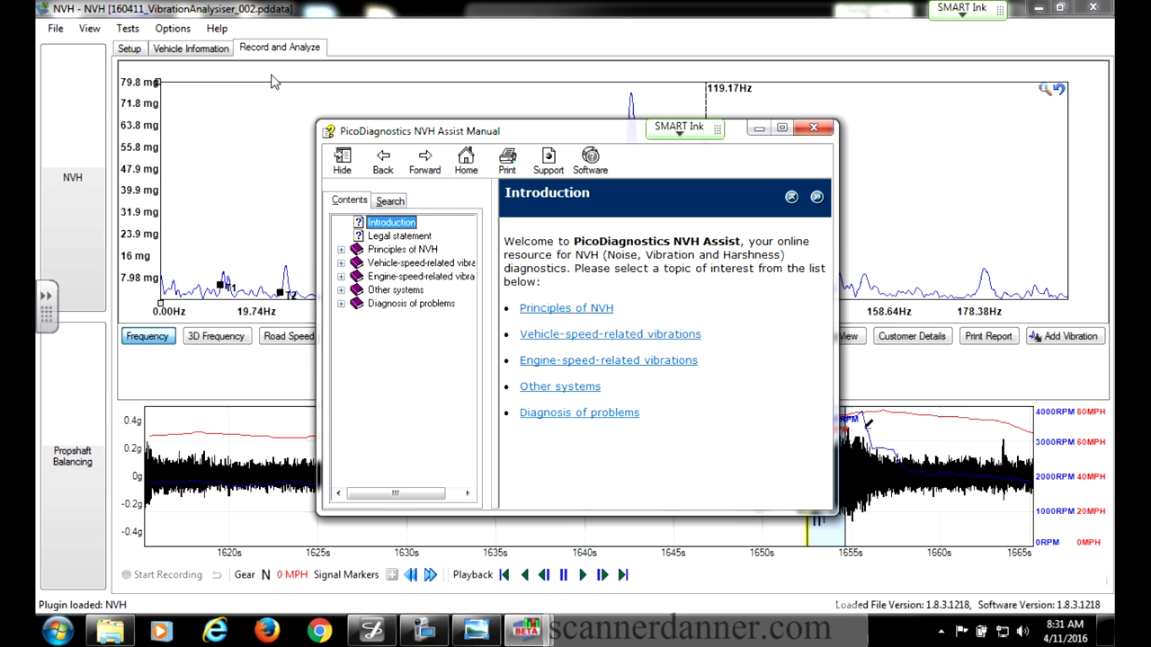
left_click(403, 291)
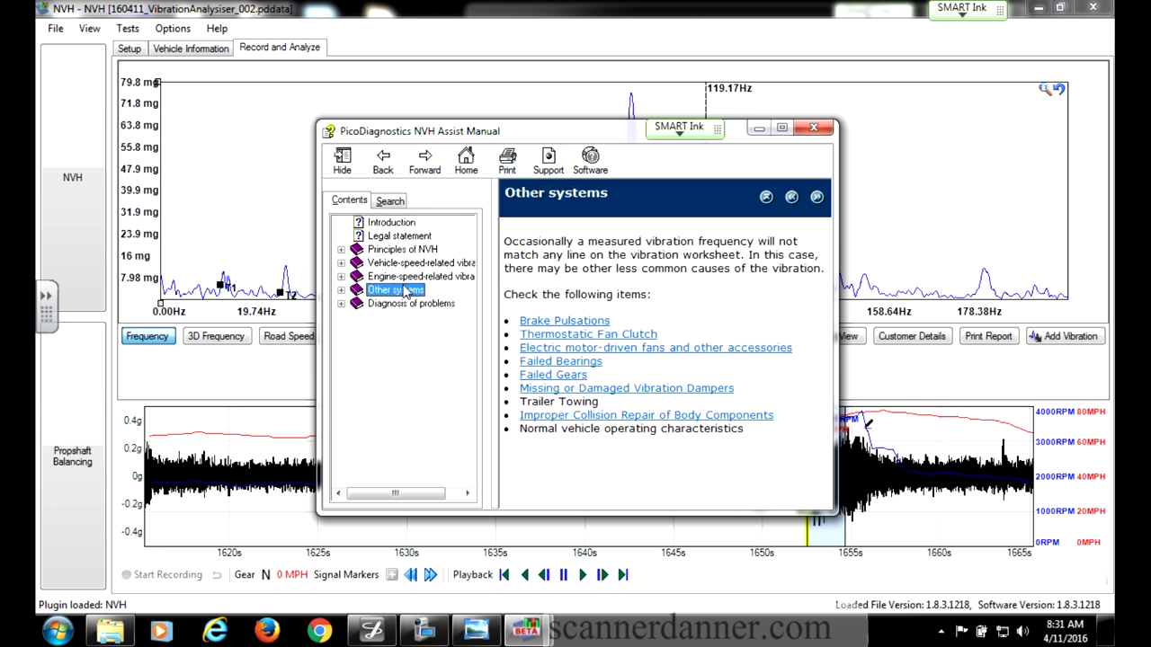
left_click(404, 276)
left_click(400, 262)
- Show the Propshaft-speed-related vibrations page full-screen, then its second-order page
left_click(341, 263)
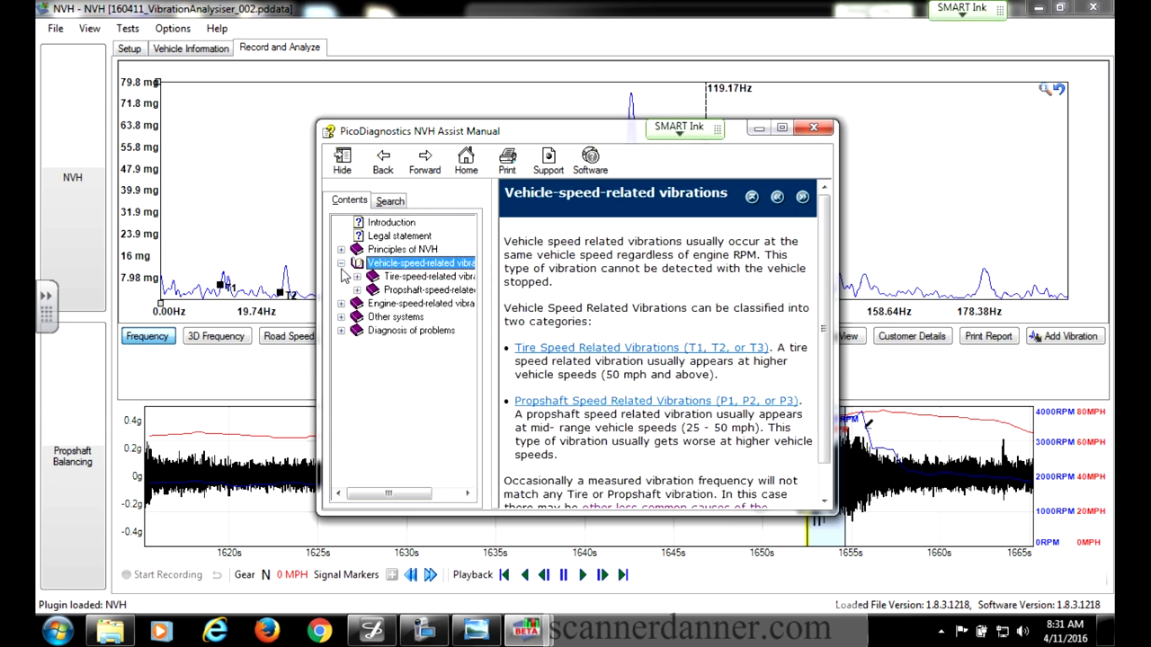
left_click(405, 290)
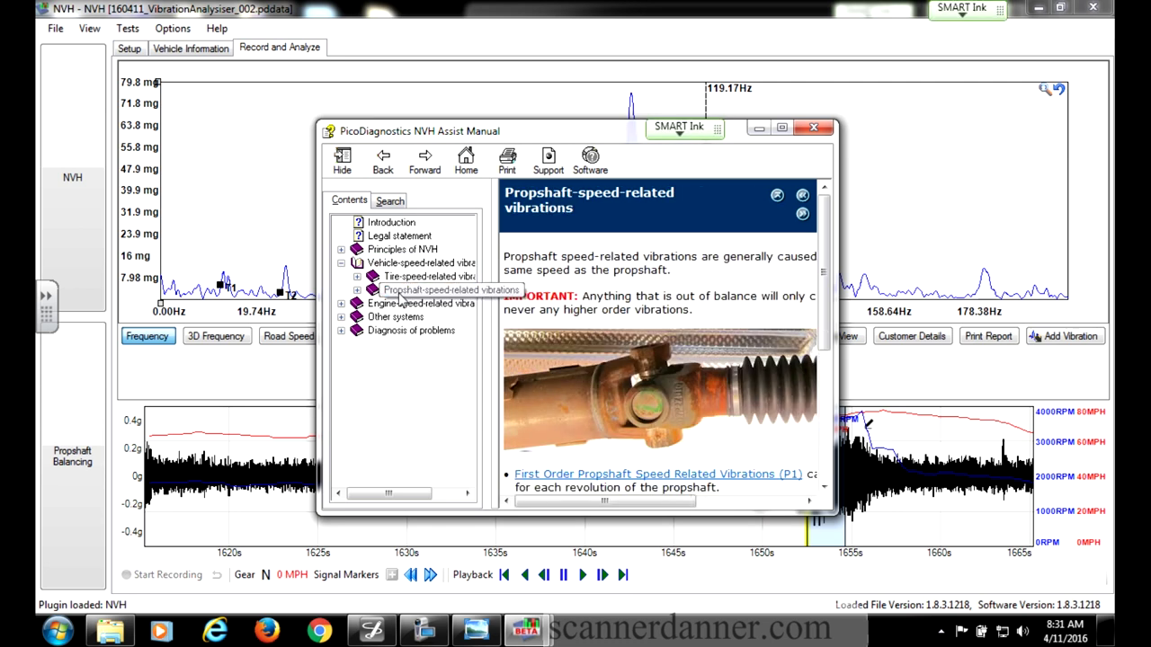
left_click(781, 127)
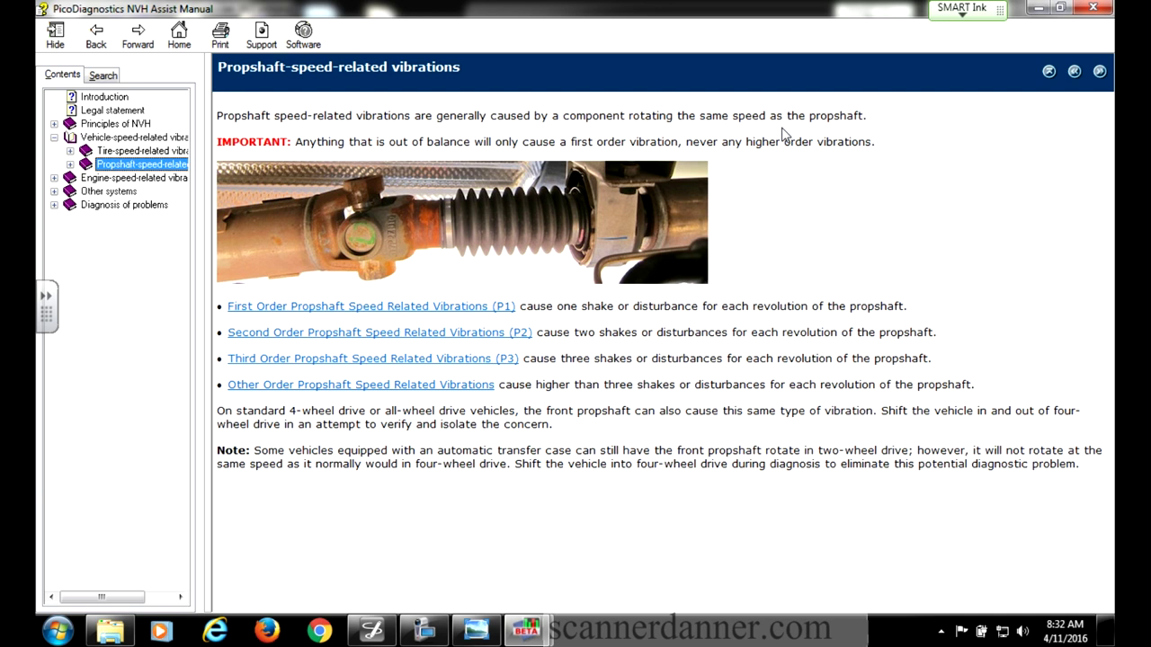
left_click(474, 336)
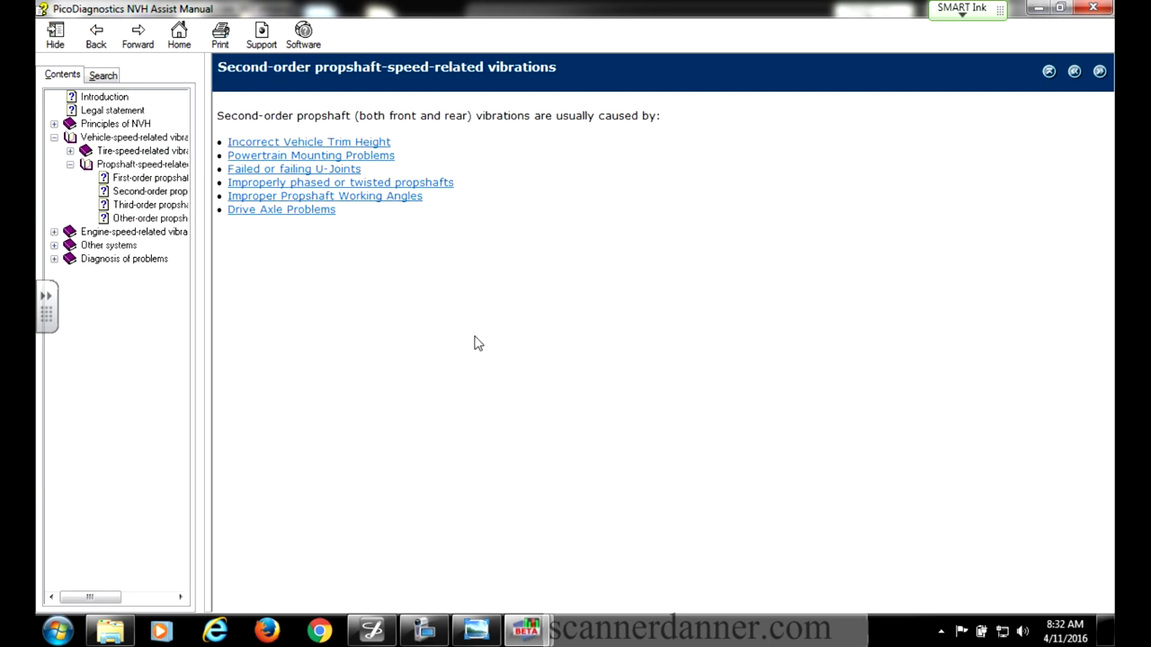
- Read the Incorrect vehicle trim height page, then go back to the second-order causes list
left_click(375, 143)
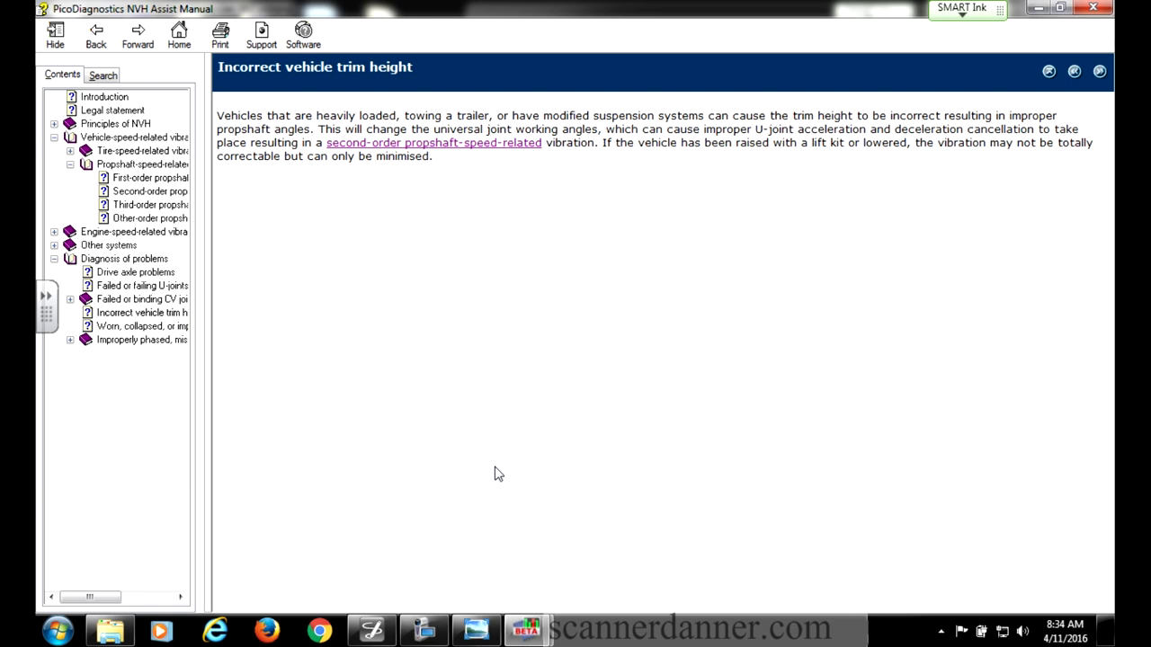
left_click(97, 43)
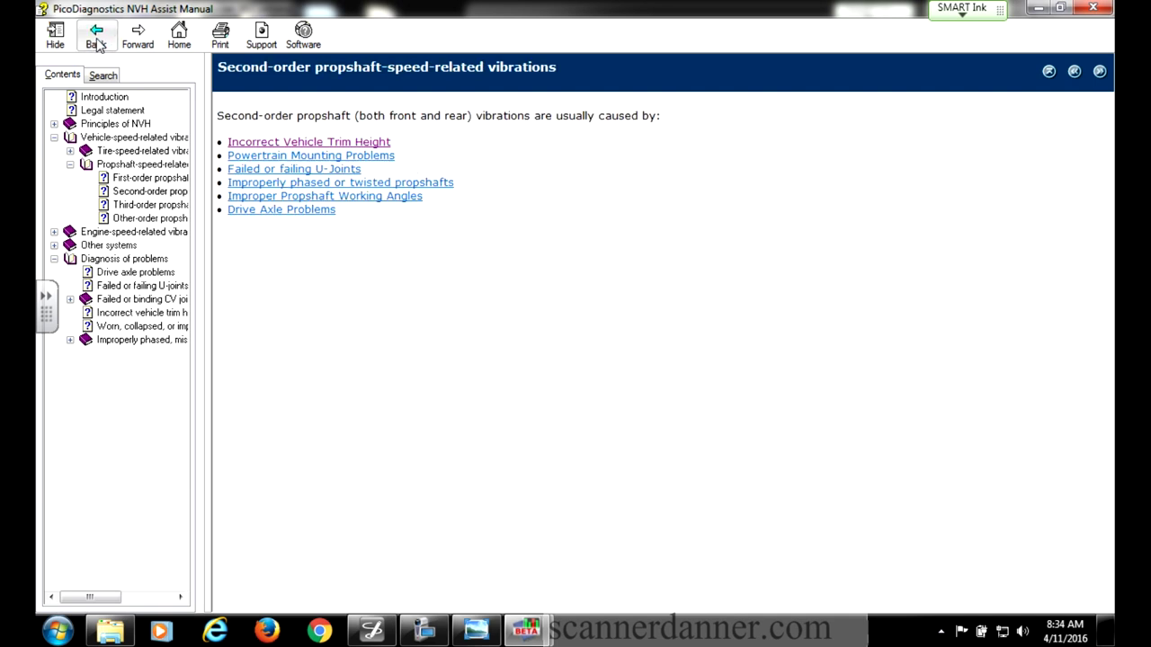
- Review the Powertrain mounting problems page and return to the list of second-order causes
left_click(315, 158)
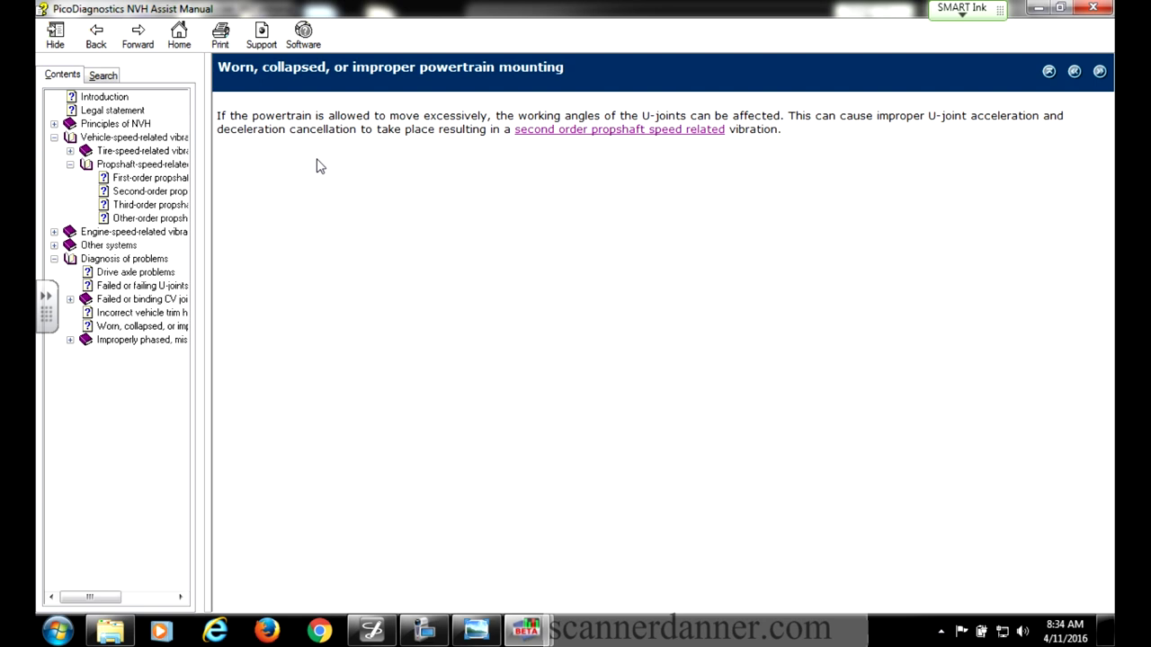
left_click(96, 40)
- Read the Failed or failing U-joints page, then return to the second-order vibrations page
left_click(289, 169)
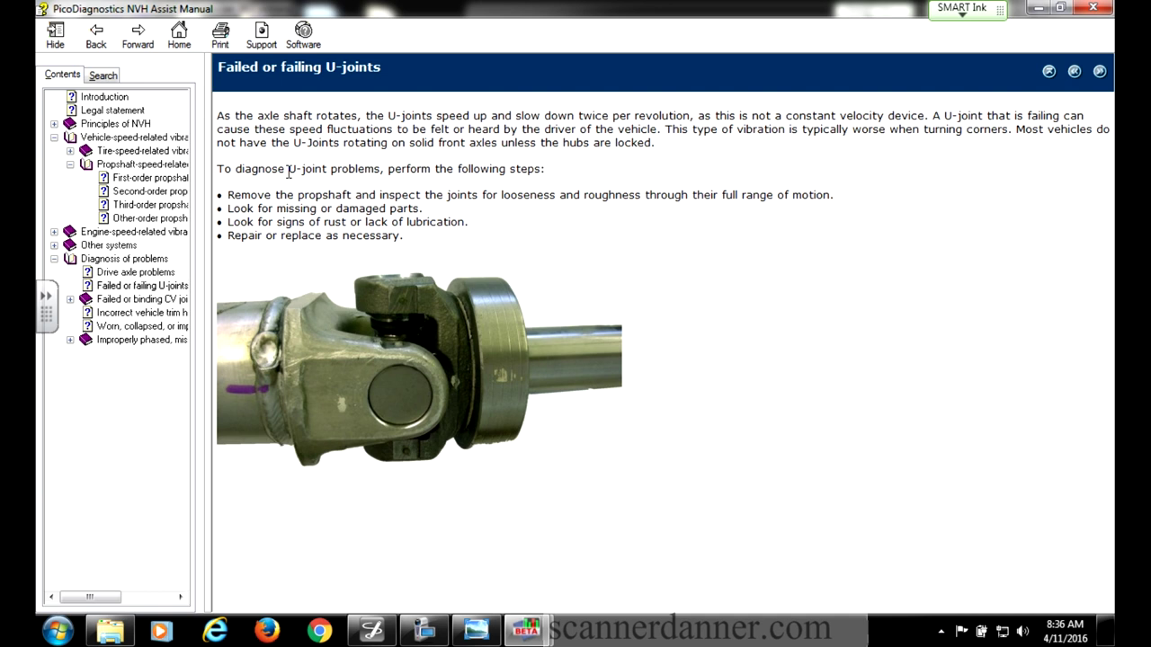
left_click(96, 34)
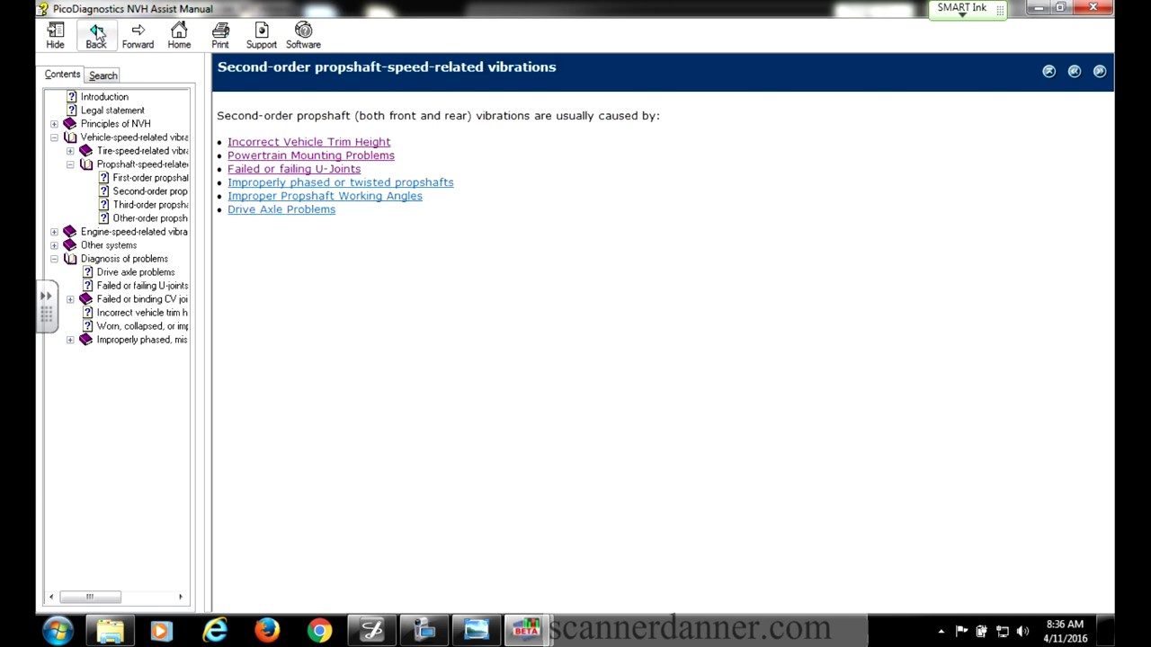
left_click(284, 184)
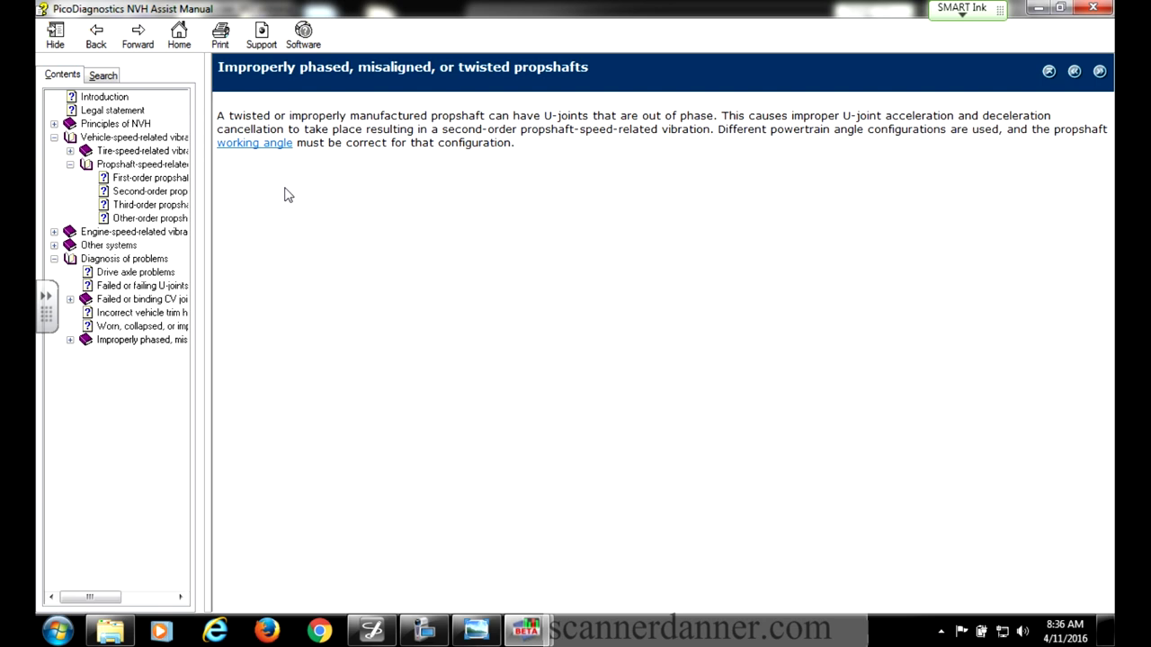
left_click(96, 34)
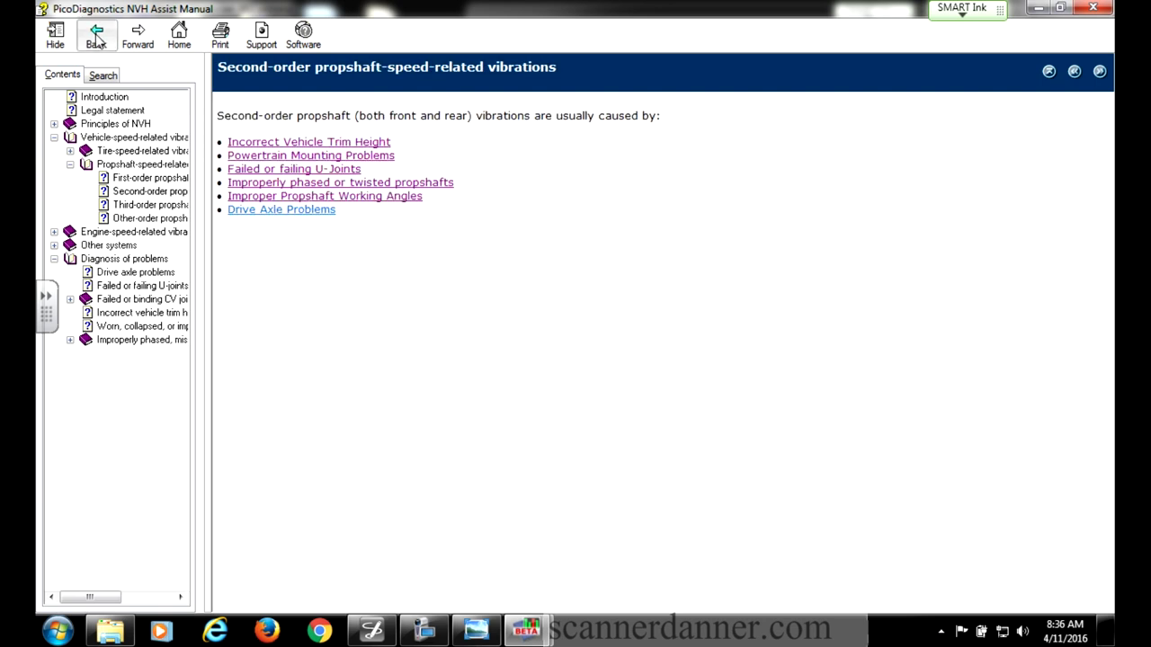
- Go back to the manual's Drive axle problems page under Diagnosis of problems
left_click(96, 34)
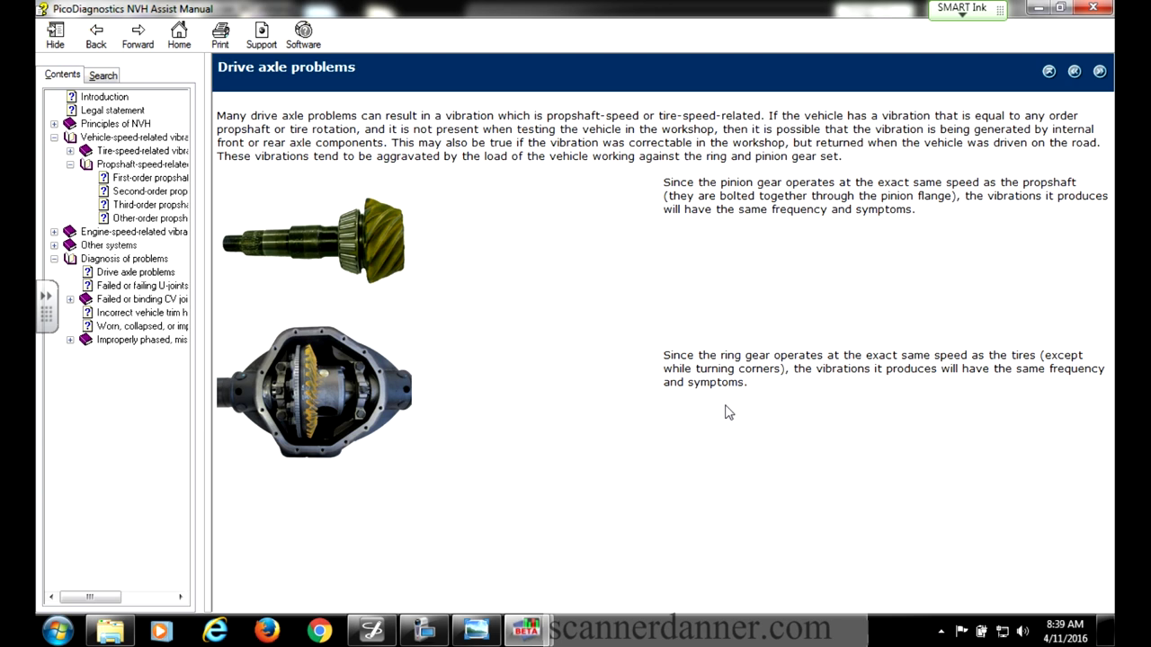
- Hide the manual, bring the NVH recording forward, and stretch the frequency axis to spread the peaks
left_click(55, 35)
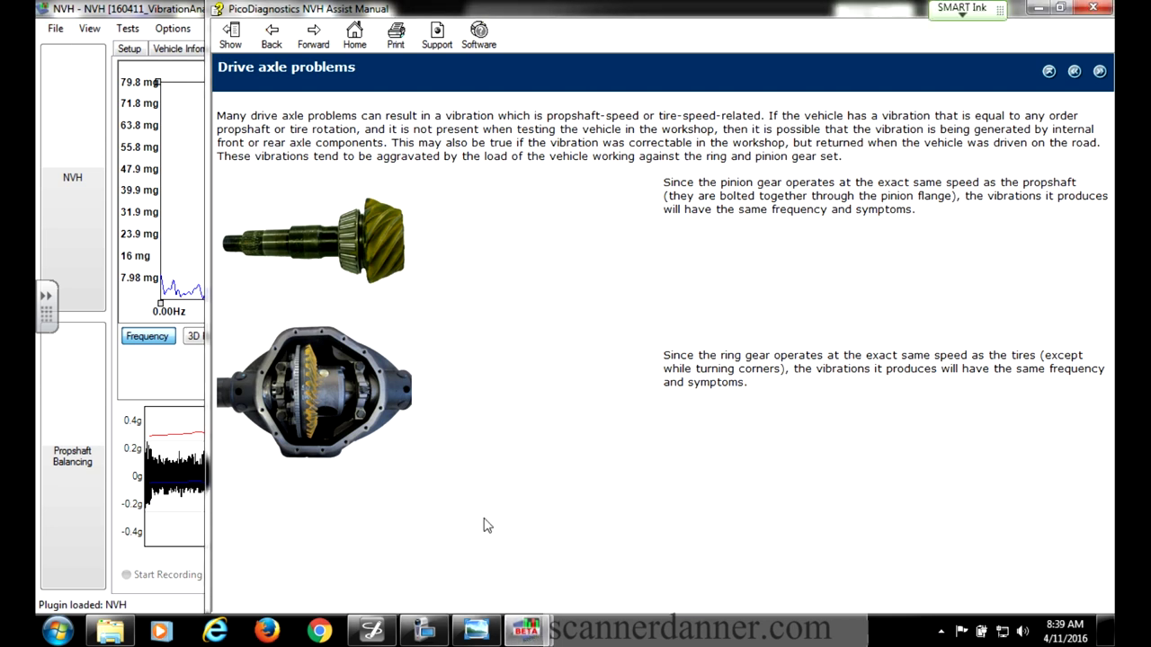
left_click(533, 632)
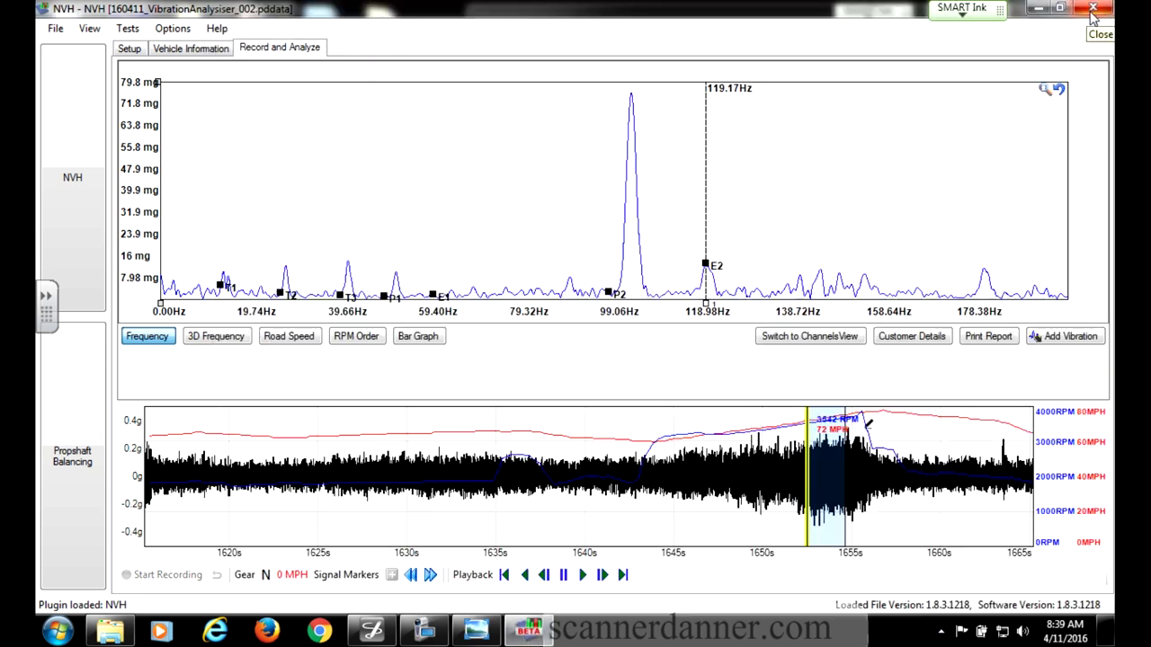
left_click_drag(719, 308, 813, 312)
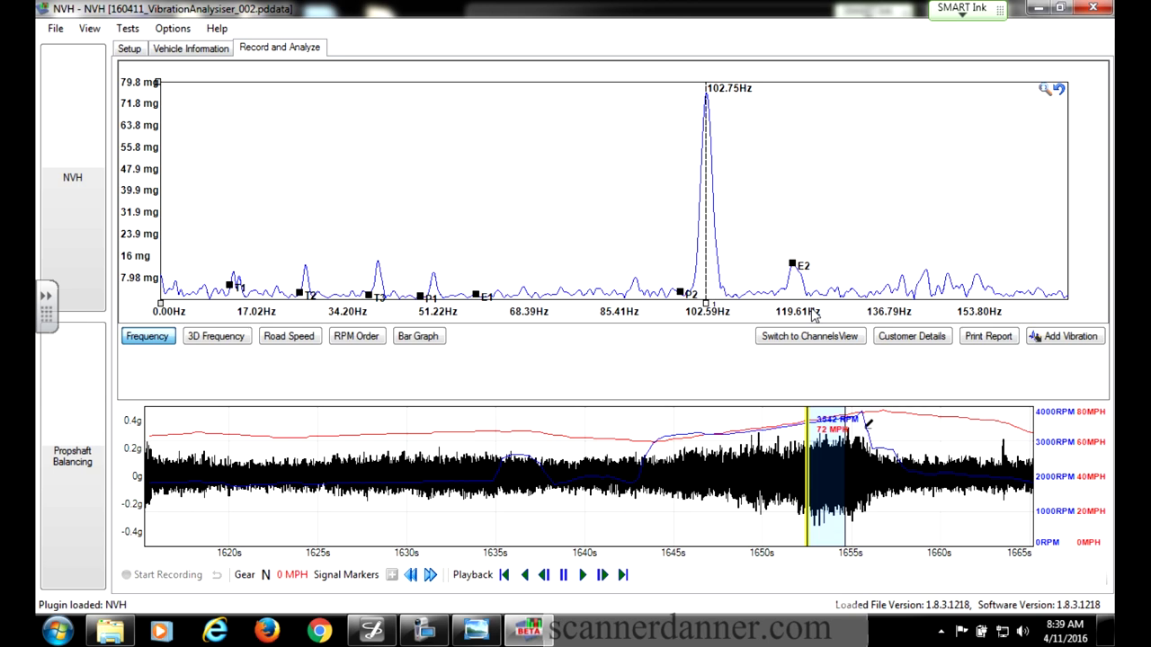
- Widen the frequency range back to about 179 Hz and set the cursor to 128.30 Hz
left_click_drag(813, 312, 625, 297)
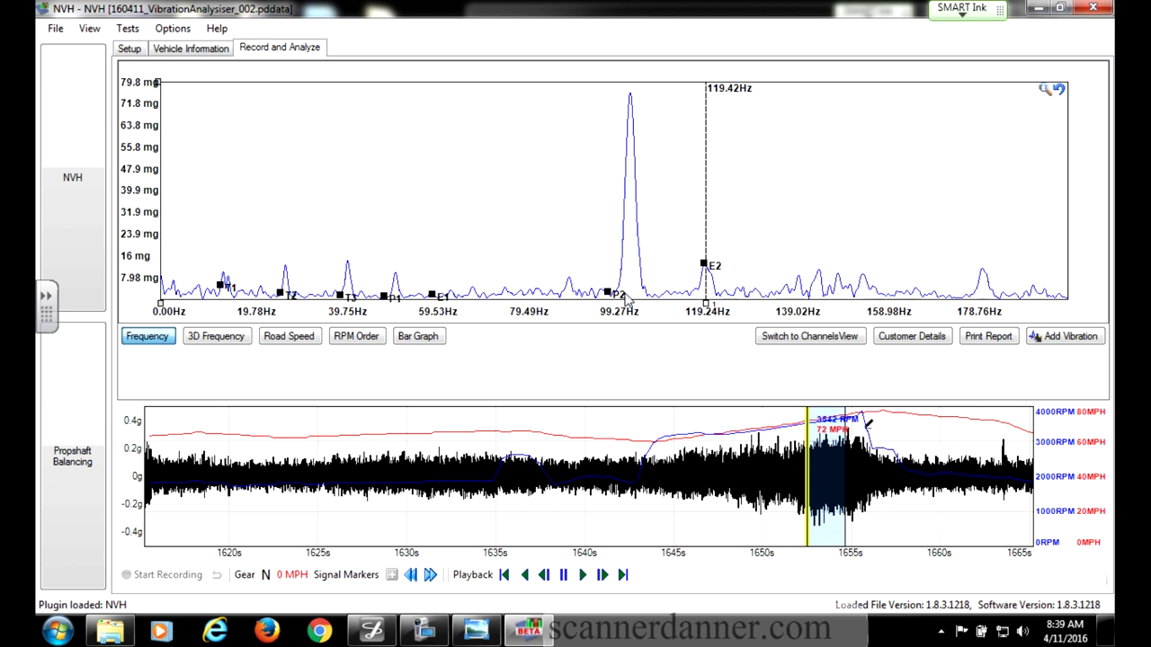
left_click_drag(670, 300, 749, 302)
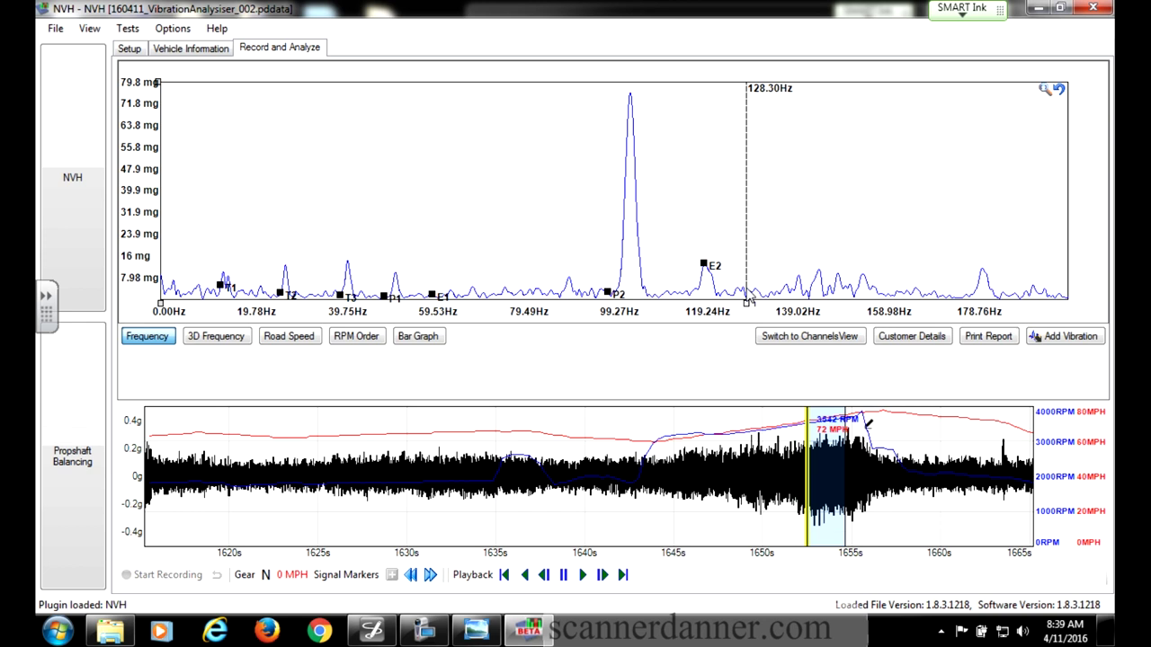
- Slide the analysis window back through 1646s, 1639.5s and 1634.5s, then forward to about 1652s
left_click_drag(812, 530, 726, 505)
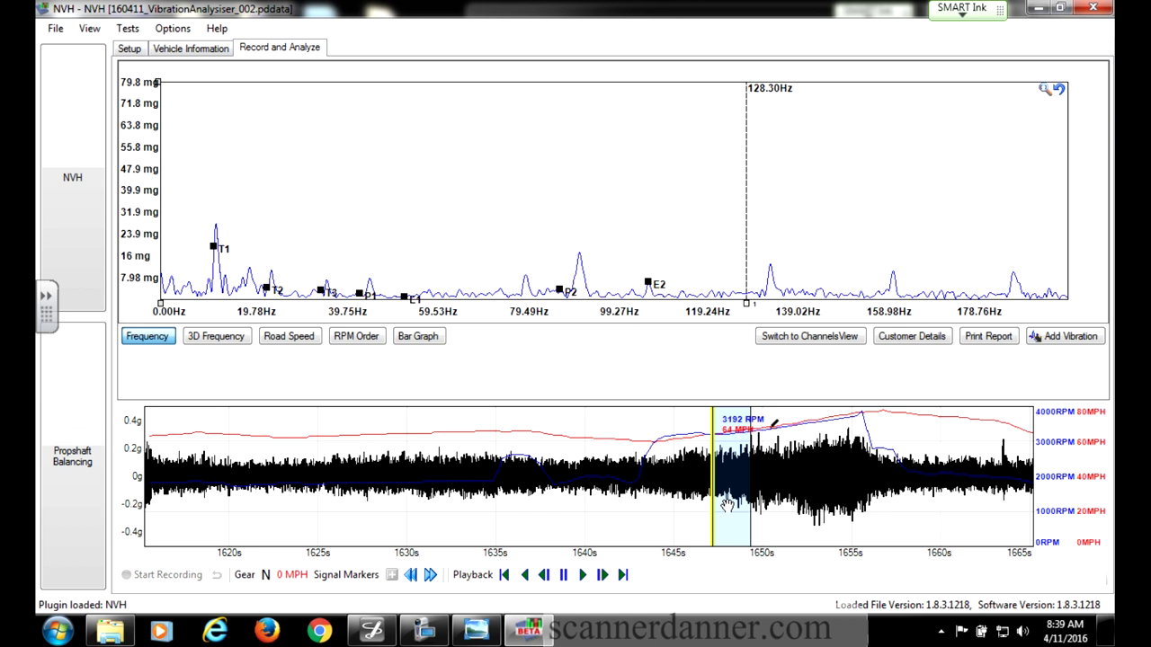
left_click_drag(726, 505, 585, 507)
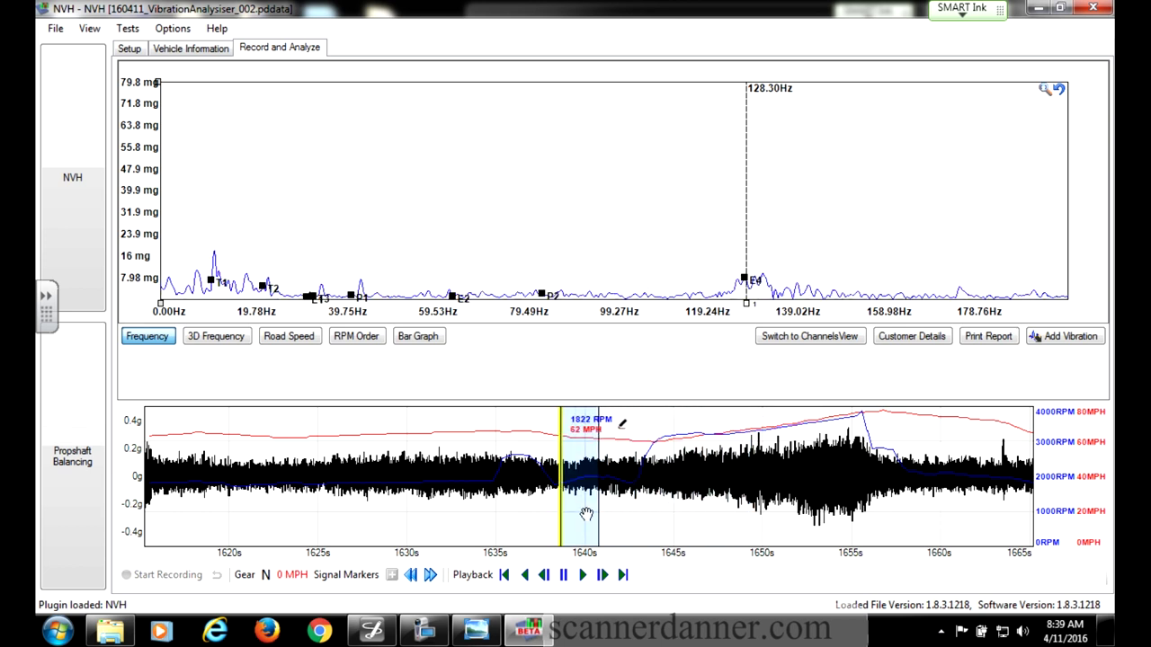
left_click_drag(585, 514, 453, 525)
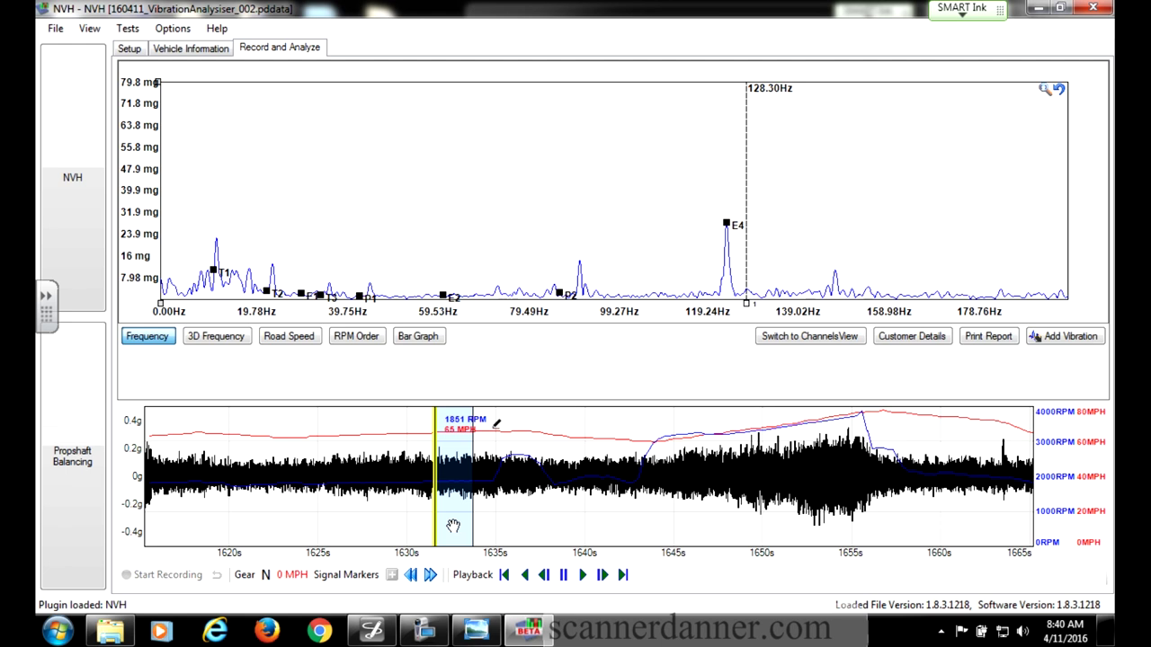
left_click_drag(453, 526, 854, 520)
- Place the analysis window on the 1655s speed peak
left_click_drag(898, 425, 849, 425)
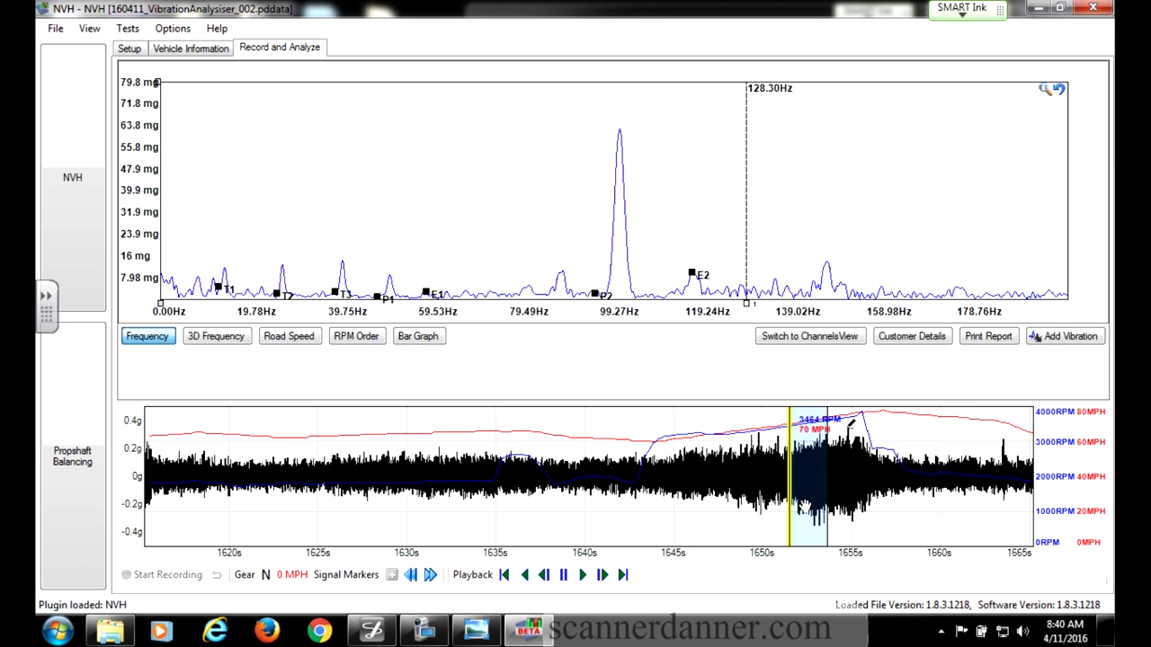
left_click_drag(850, 424, 906, 424)
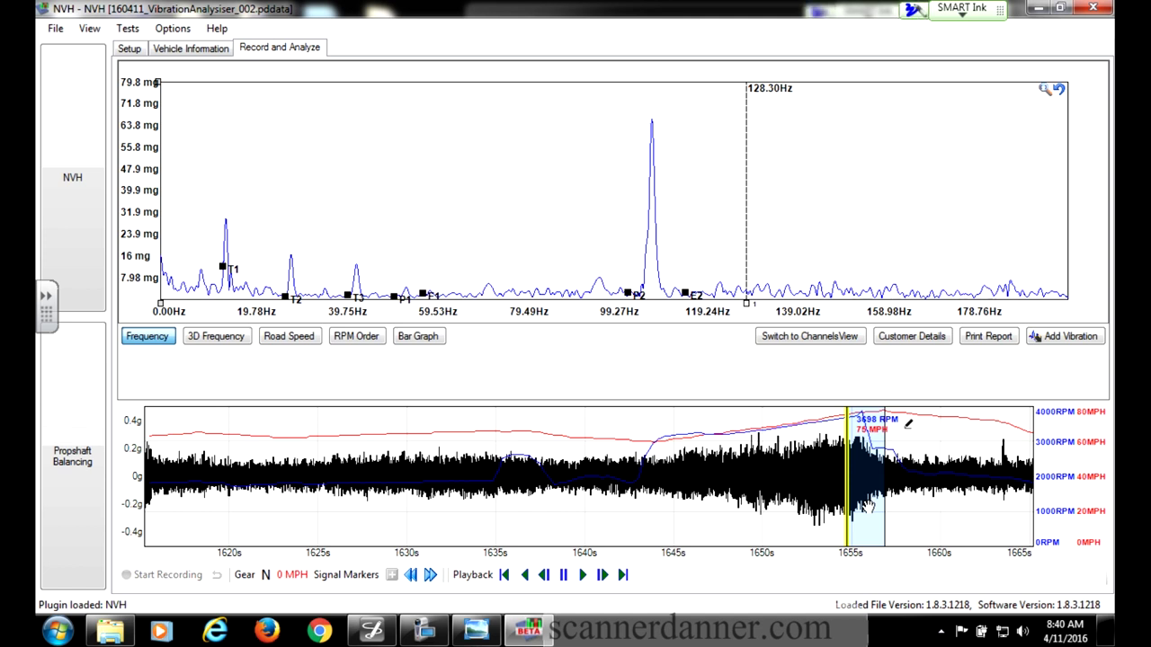
- Draw and erase ink arrows at the window's start and end, then underline the 1655s mark
mouse_move(887, 367)
left_mouse_down()
mouse_move(846, 405)
mouse_move(854, 393)
left_mouse_up()
left_click_drag(915, 374, 892, 395)
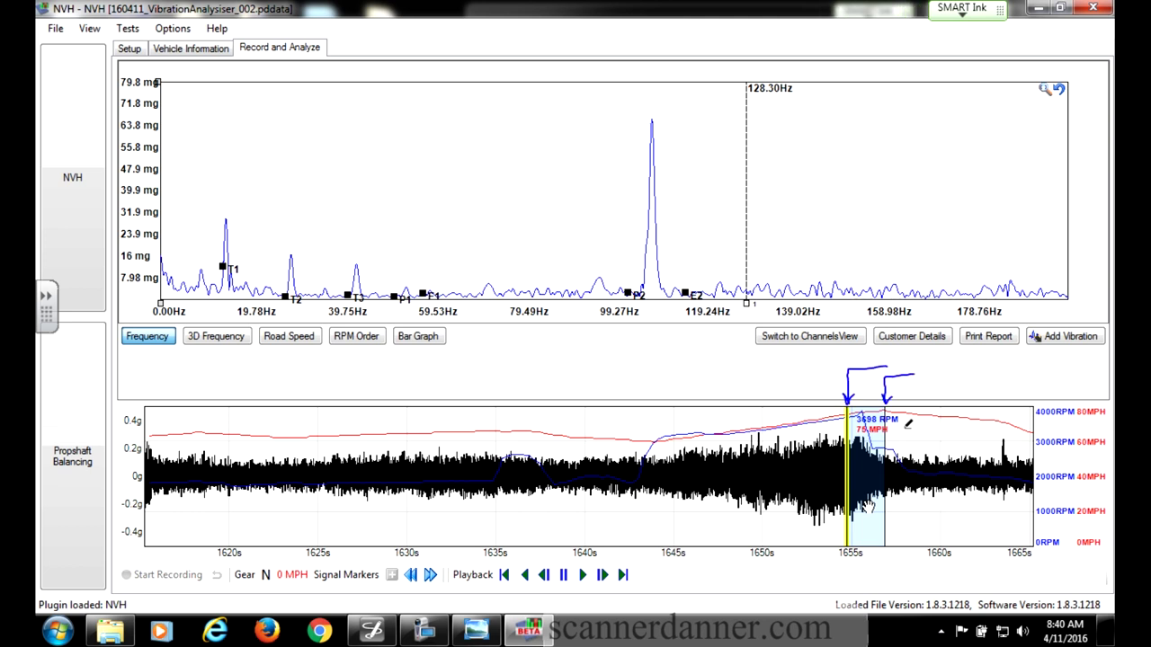
mouse_move(908, 377)
left_mouse_down()
mouse_move(835, 372)
mouse_move(881, 422)
mouse_move(877, 454)
mouse_move(861, 454)
left_mouse_up()
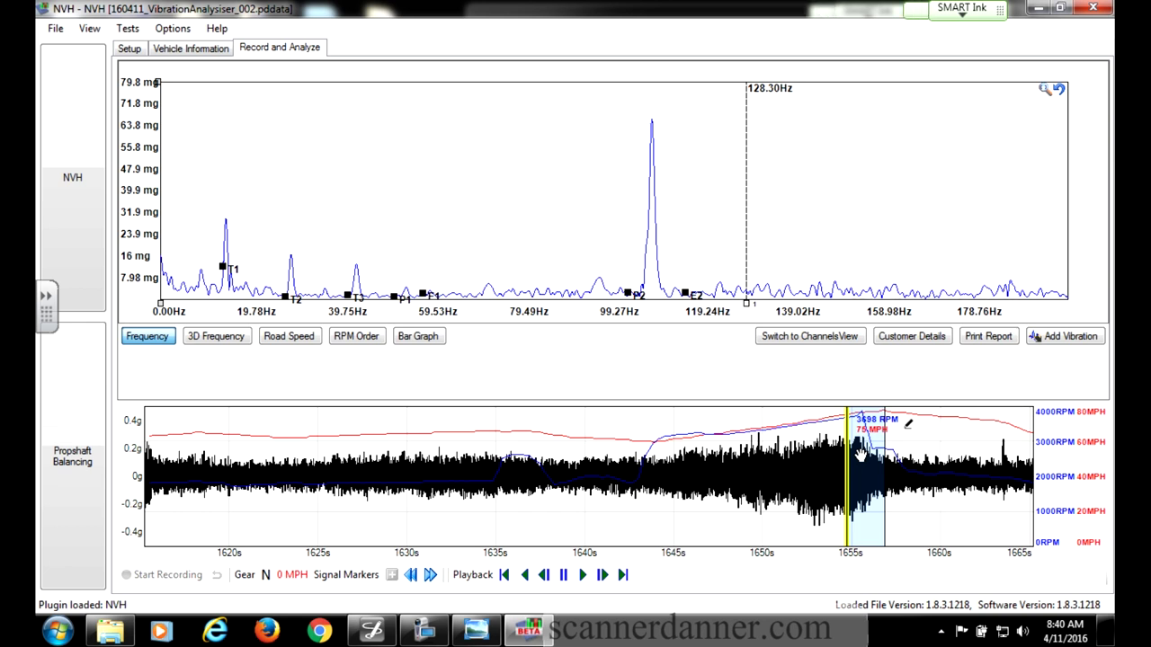
left_click_drag(838, 566, 952, 562)
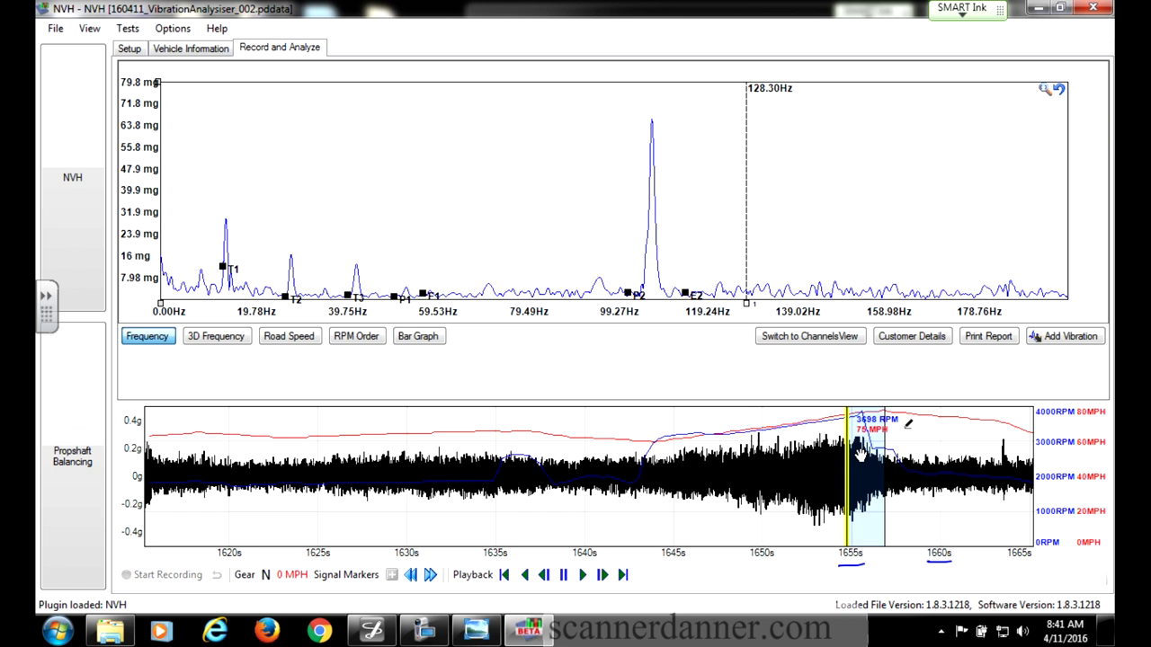
left_click(841, 557)
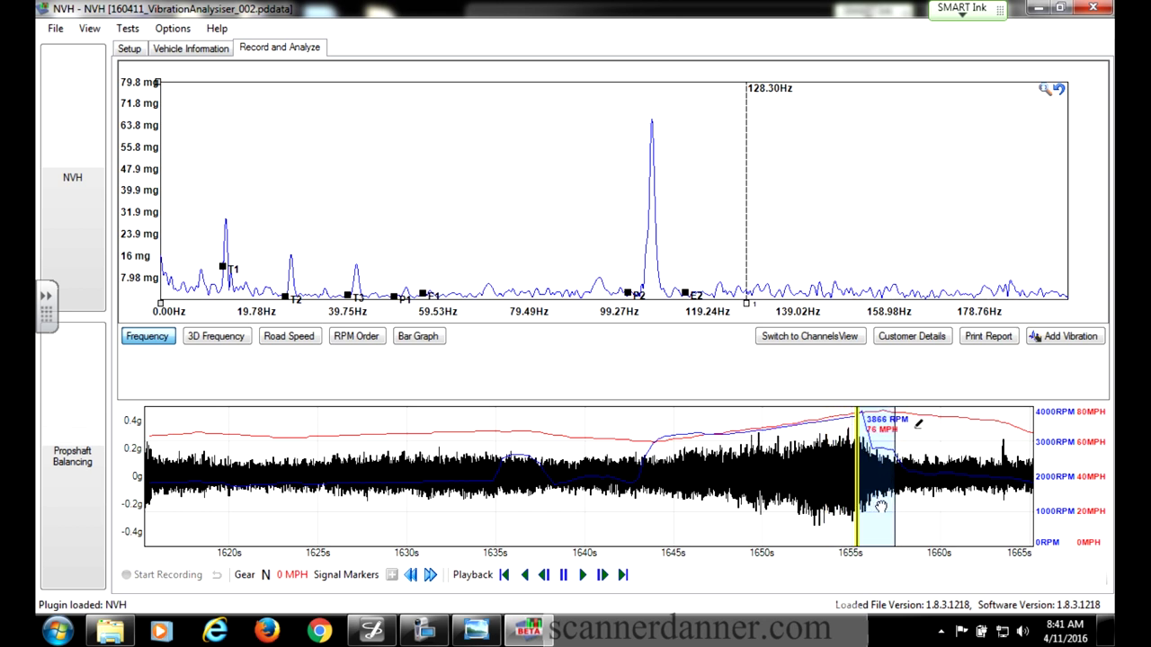
- Sweep the analysis window earlier to 72 MPH, then back to 3866 RPM, 76 MPH
mouse_move(883, 508)
left_mouse_down()
mouse_move(806, 480)
mouse_move(868, 472)
mouse_move(869, 490)
left_mouse_up()
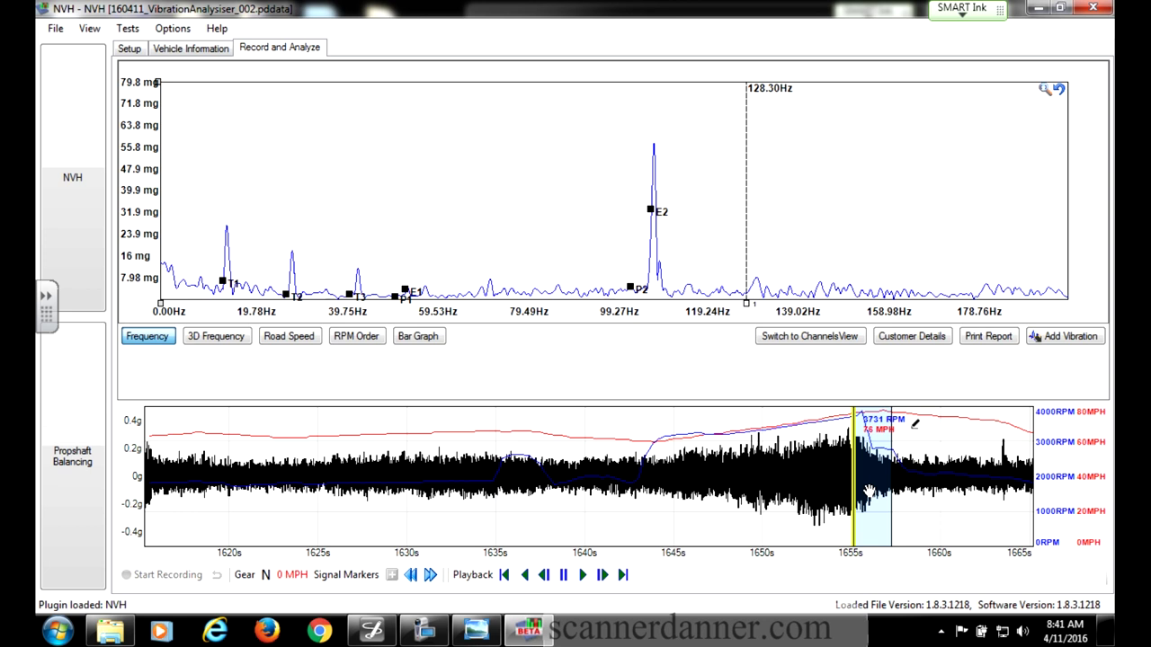
left_click_drag(867, 490, 802, 524)
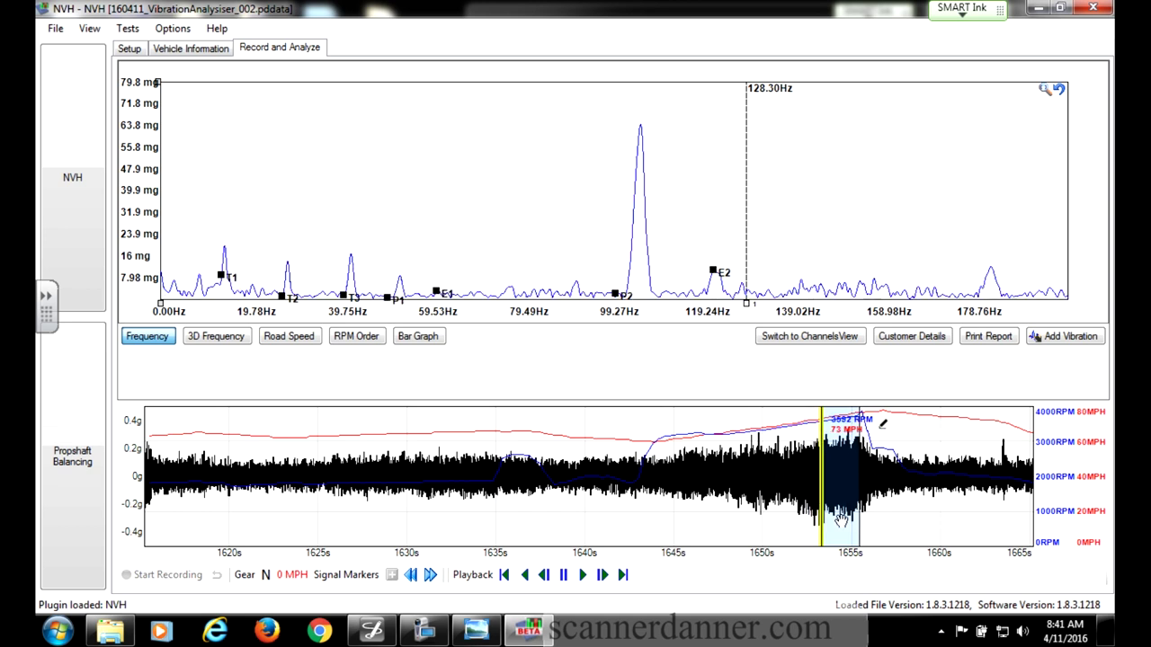
mouse_move(840, 519)
left_mouse_down()
mouse_move(850, 531)
mouse_move(870, 529)
mouse_move(863, 520)
left_mouse_up()
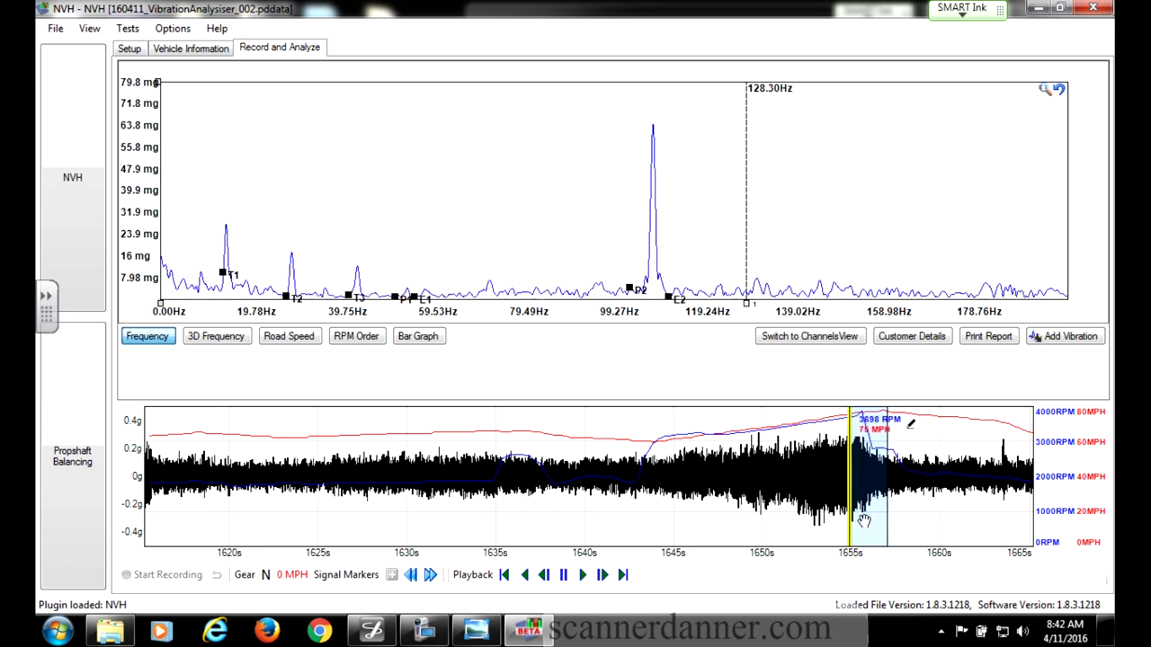
left_click_drag(863, 521, 871, 509)
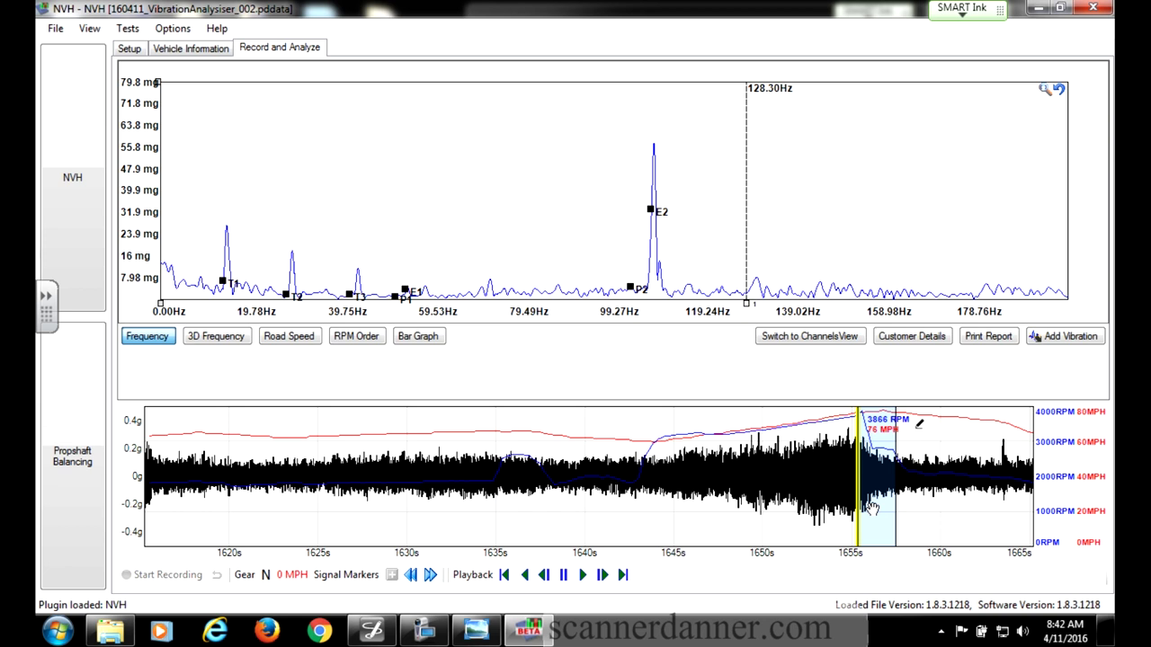
- Step the analysis window past the peak to 2812, then 2759 RPM at 77 MPH, and circle the P2 marker near 99 Hz
left_click_drag(871, 509, 884, 515)
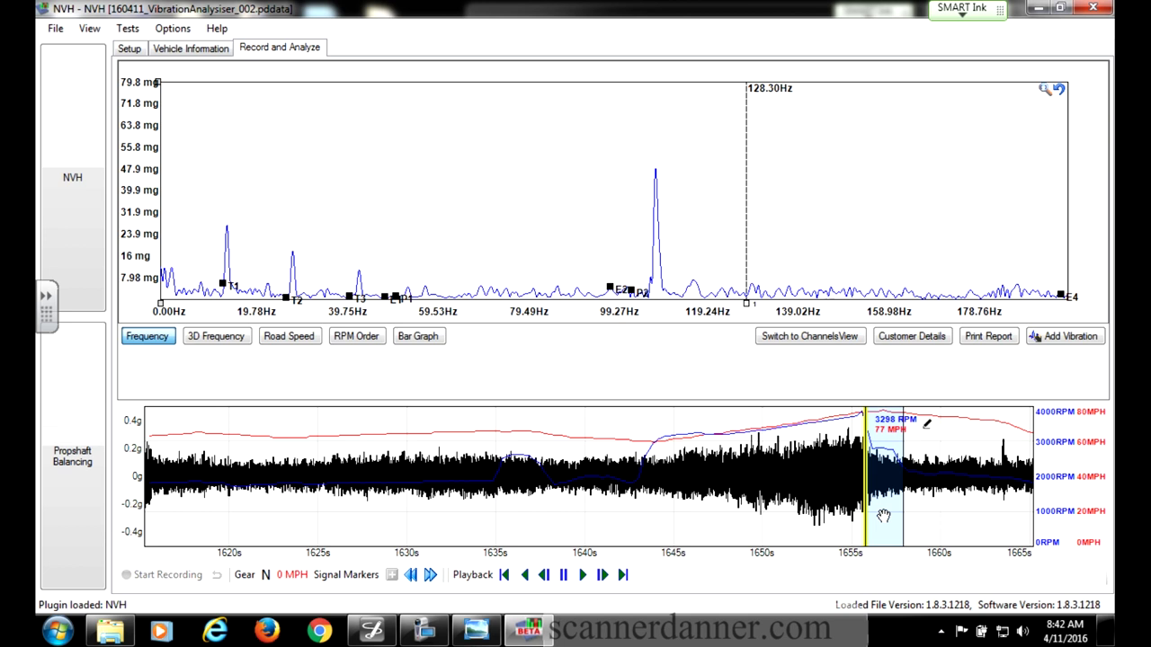
left_click_drag(884, 515, 891, 522)
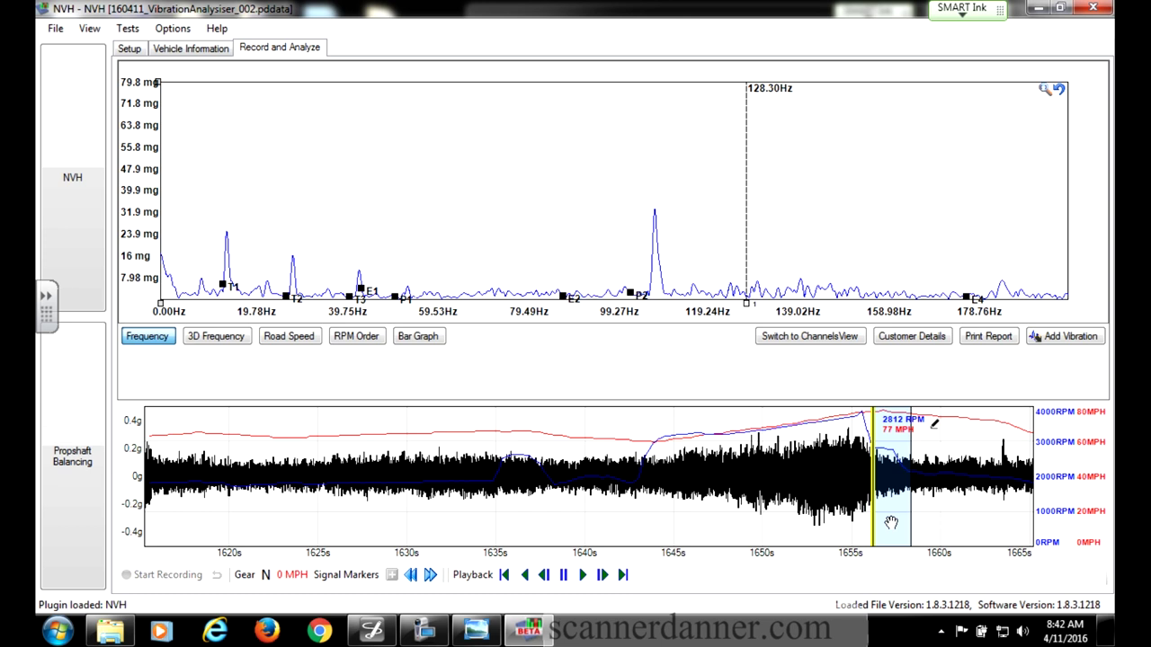
left_click_drag(891, 523, 903, 512)
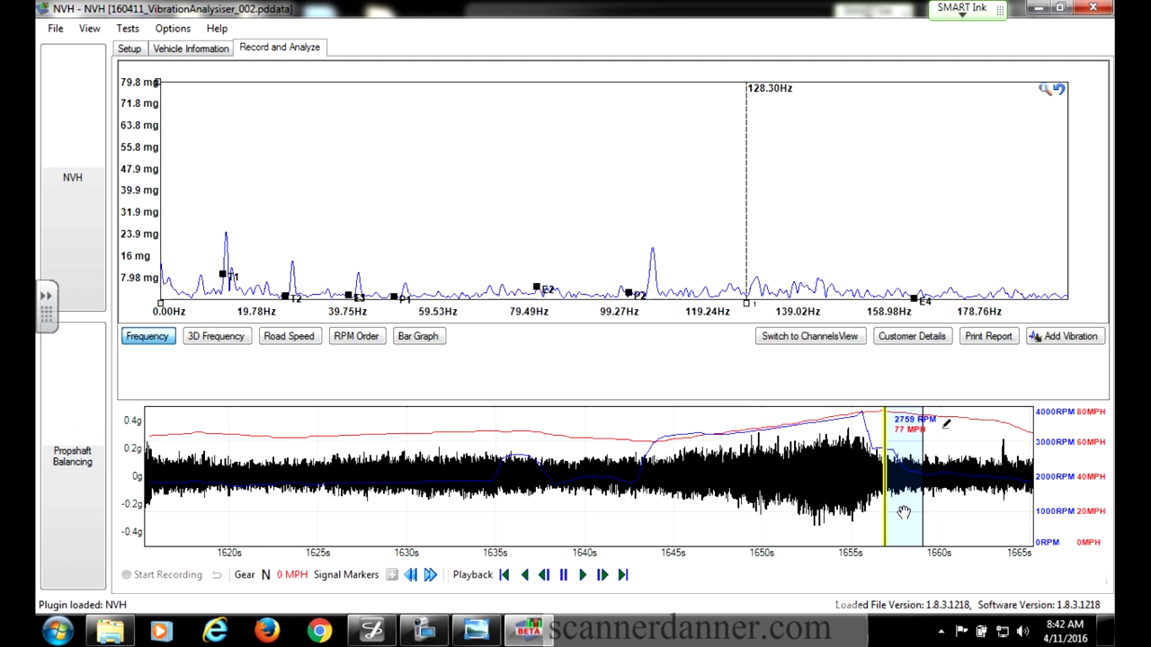
mouse_move(904, 512)
left_mouse_down()
mouse_move(916, 492)
mouse_move(897, 493)
left_mouse_up()
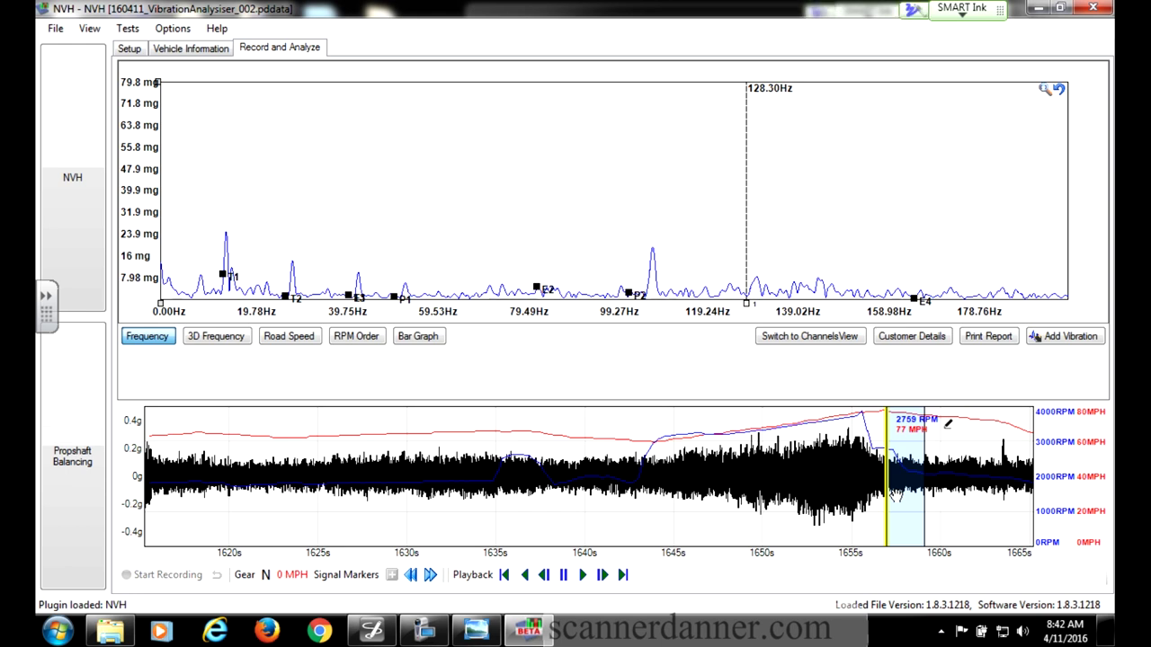
mouse_move(627, 311)
left_mouse_down()
mouse_move(630, 284)
mouse_move(634, 315)
left_mouse_up()
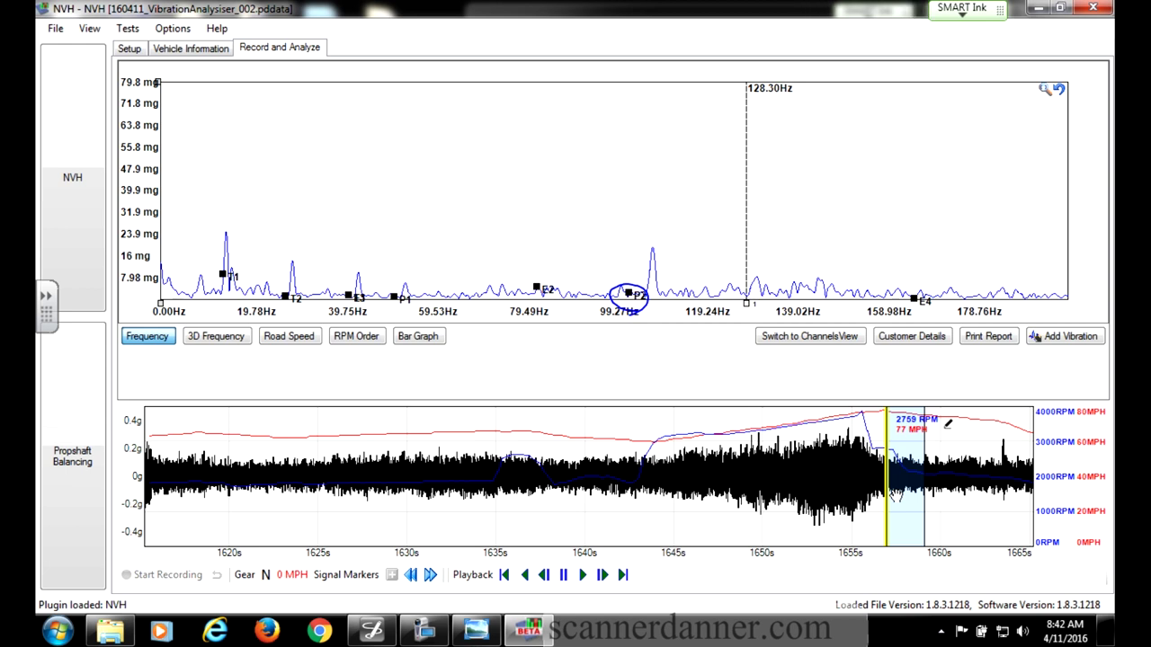
- Move the analysis window back to about 1655s at 75 MPH
left_click_drag(893, 494, 856, 522)
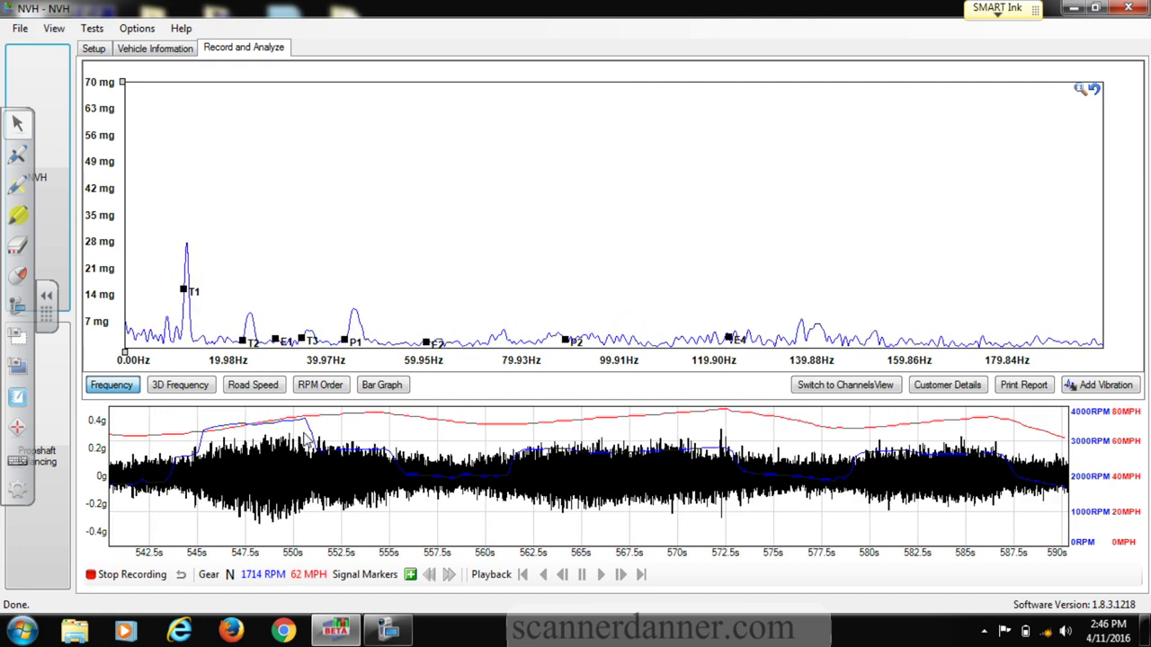
- Stop the recorder before opening the saved .pddata recording
left_click(384, 630)
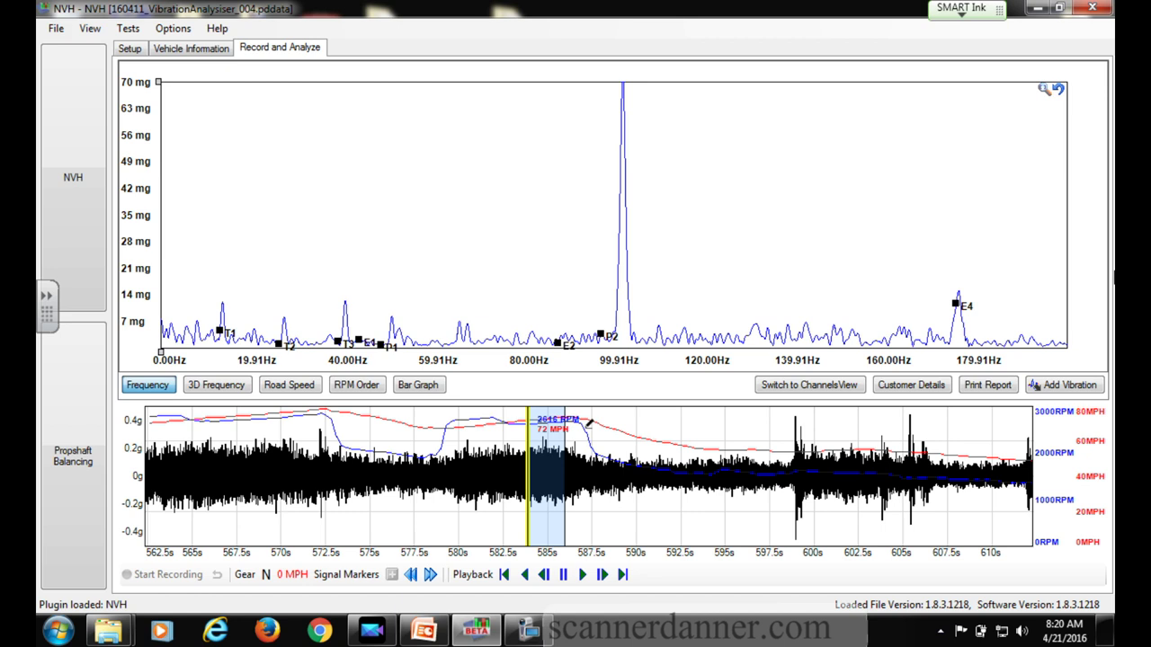
left_click(218, 387)
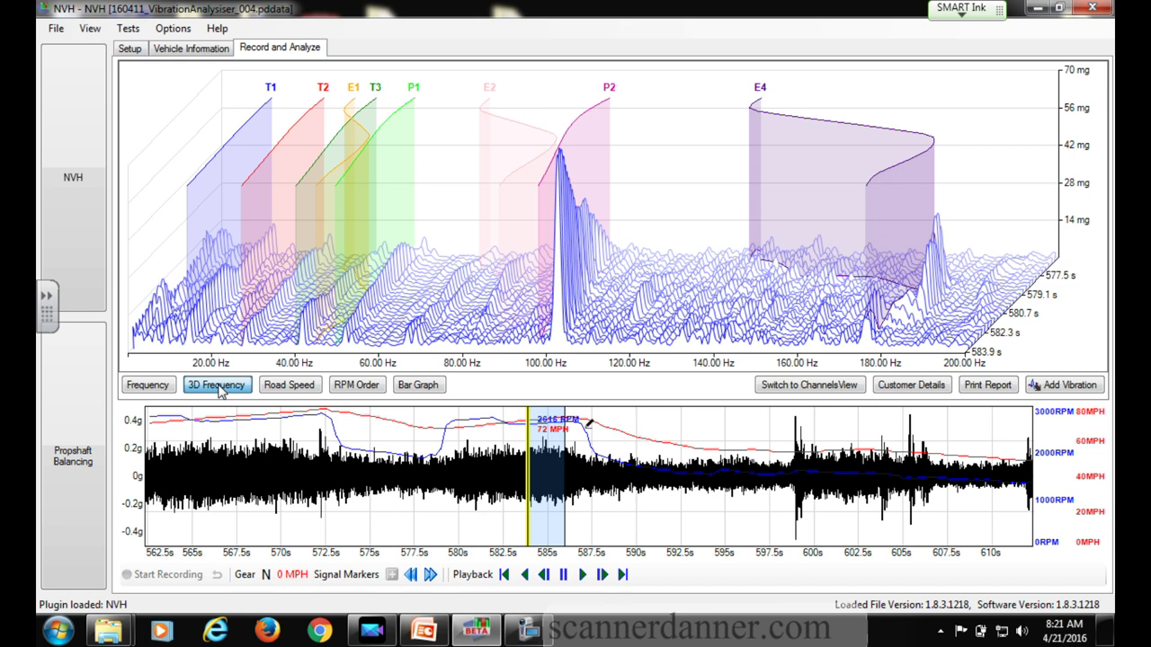
left_click(145, 386)
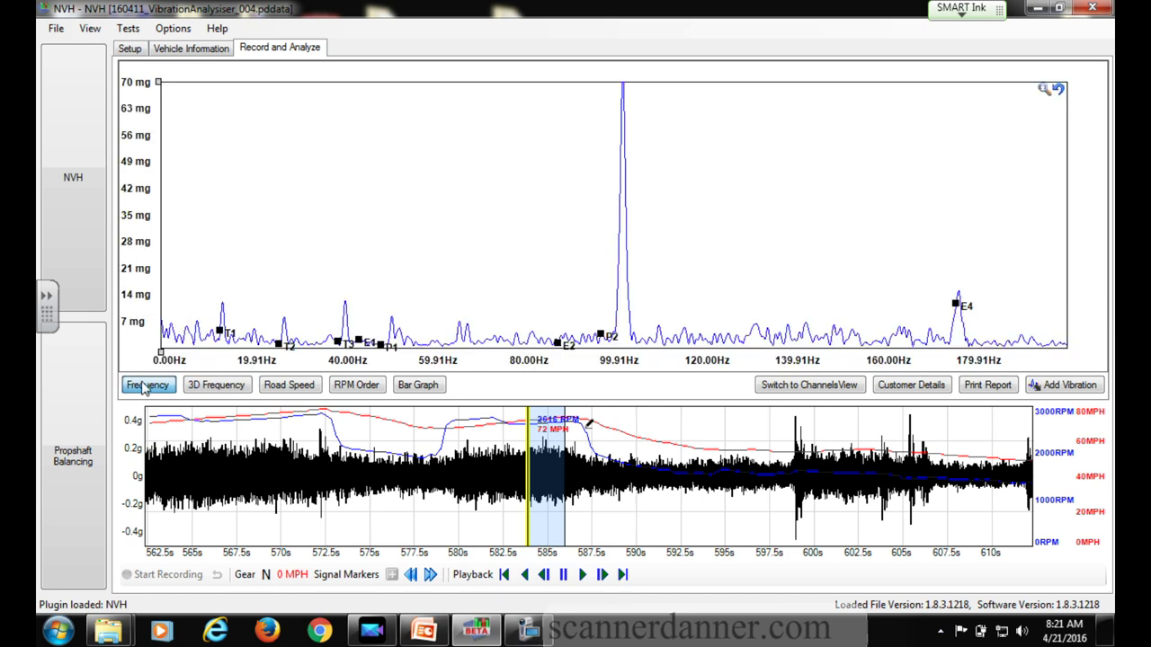
- Shift the analysis slice to about 2617 RPM, 71 MPH, check the 3D view, then show the Relative Vibration Indices bar graph
left_click_drag(537, 504, 508, 509)
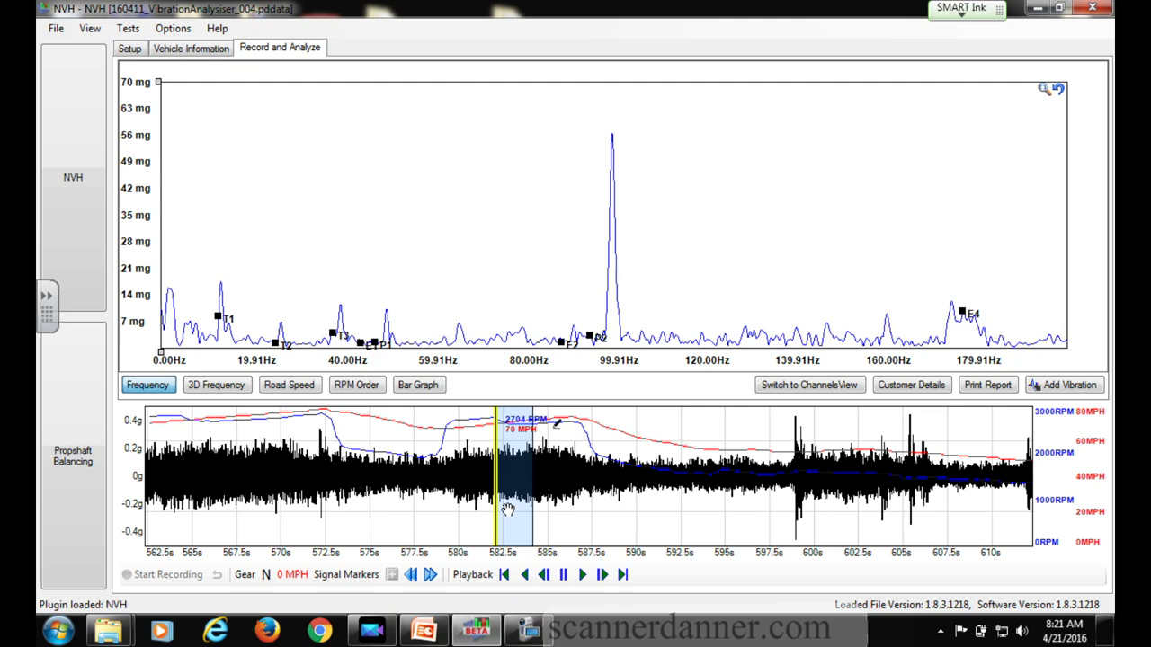
left_click(216, 385)
left_click_drag(508, 500, 534, 500)
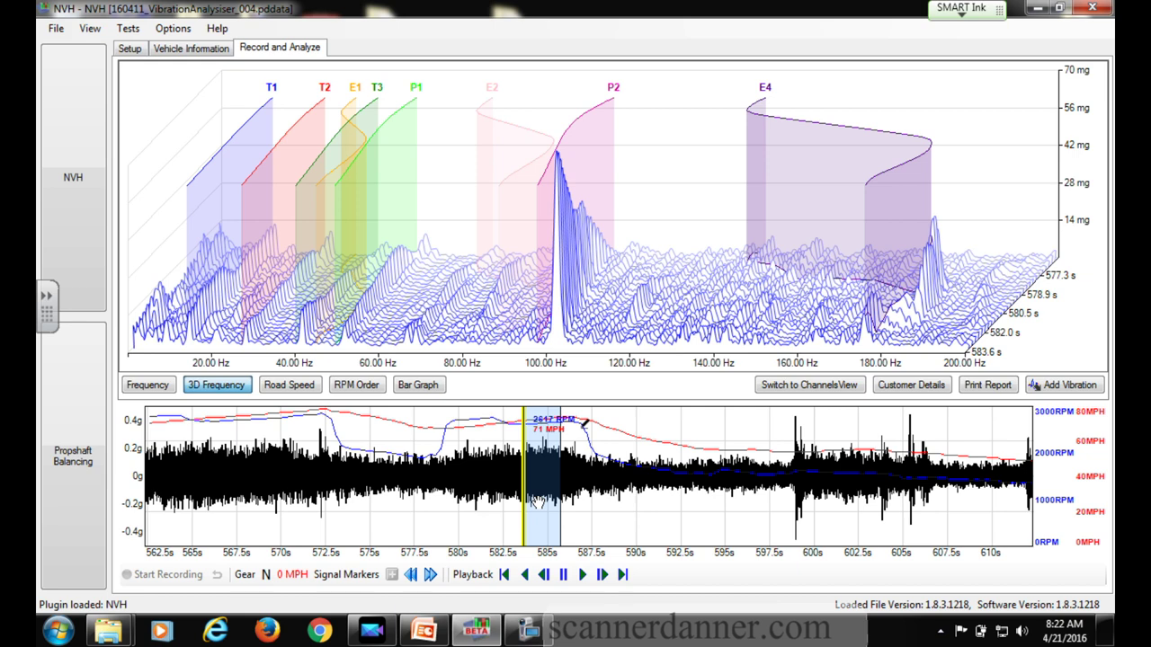
left_click(417, 386)
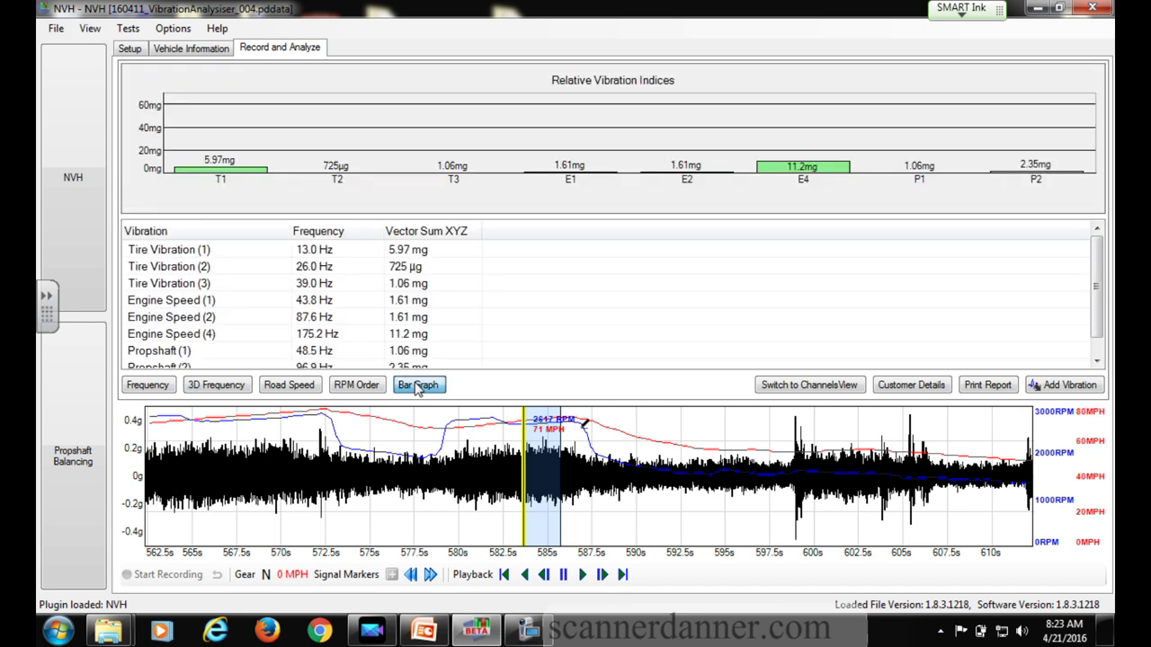
- Scroll the vibration list to the Propshaft rows, then switch to the RPM Order tracking plot
left_click(1097, 361)
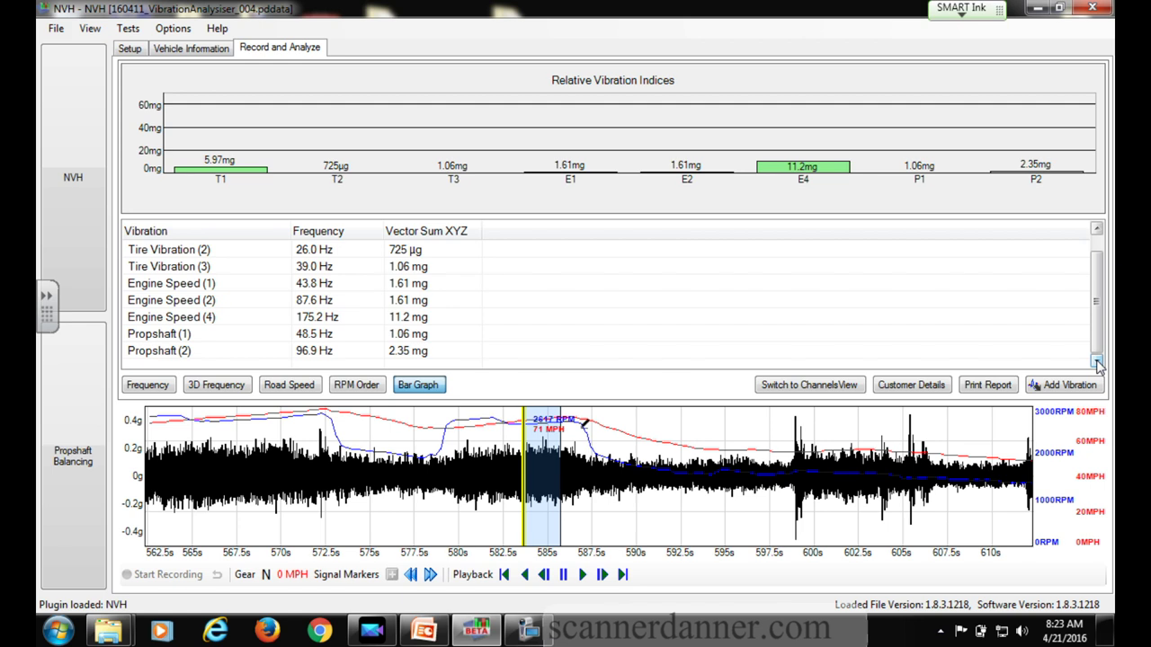
left_click(1097, 362)
left_click(357, 385)
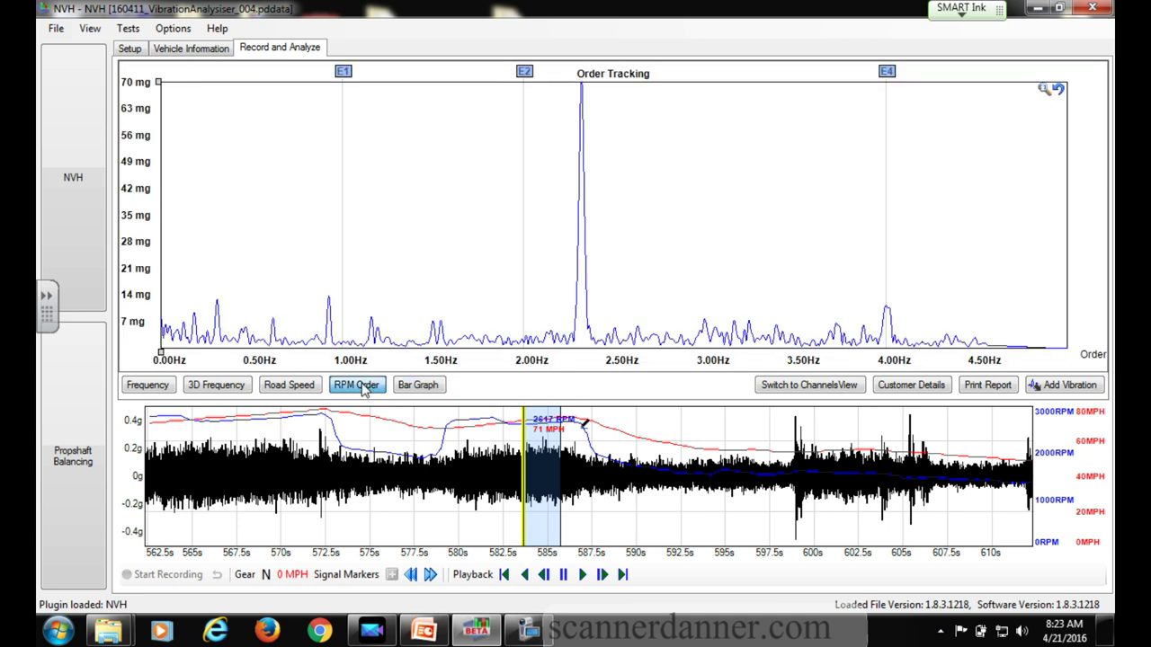
- Check the road-speed order chart, then return to the 3D waterfall where P2 and E4 stand tallest
left_click(289, 385)
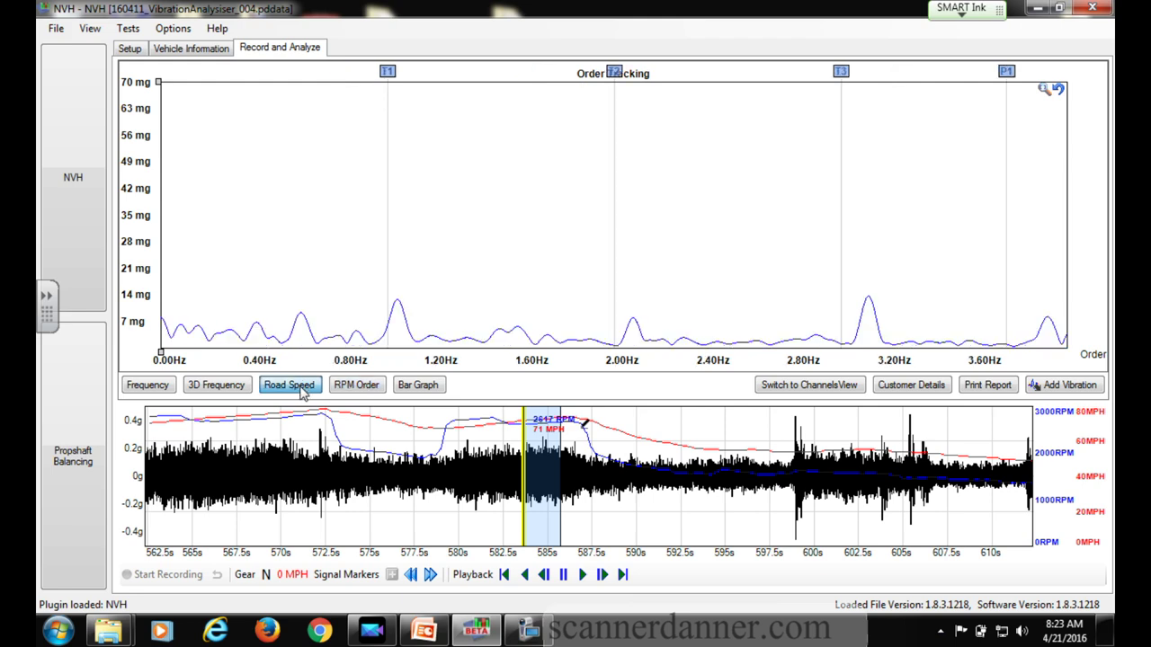
left_click(224, 396)
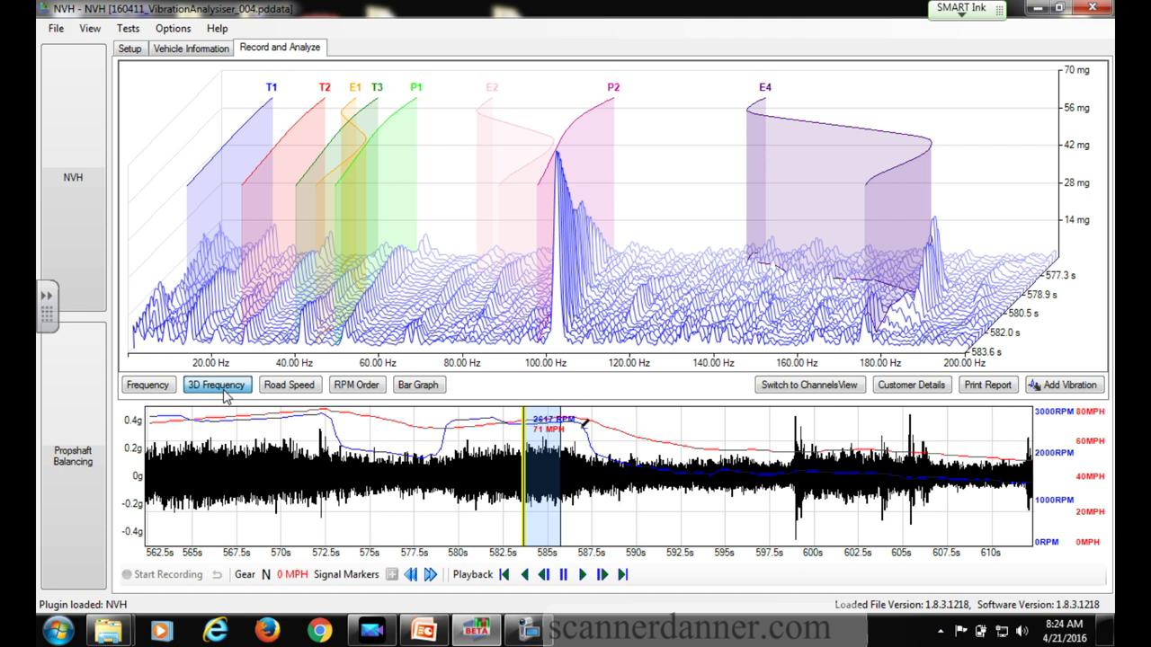
- Drag the analysis slice to about 571 s, at 2785 RPM and 77 MPH
mouse_move(550, 488)
left_mouse_down()
mouse_move(571, 490)
mouse_move(314, 477)
left_mouse_up()
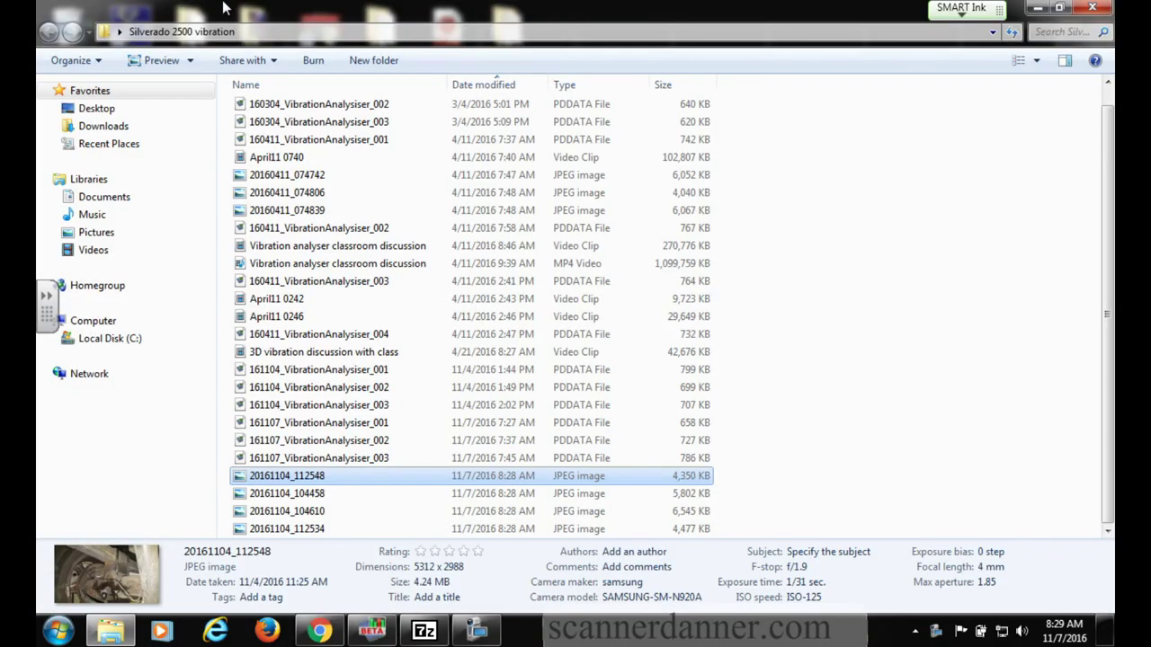
- Open photo 20160411_074742 in Windows Photo Viewer
double_click(301, 177)
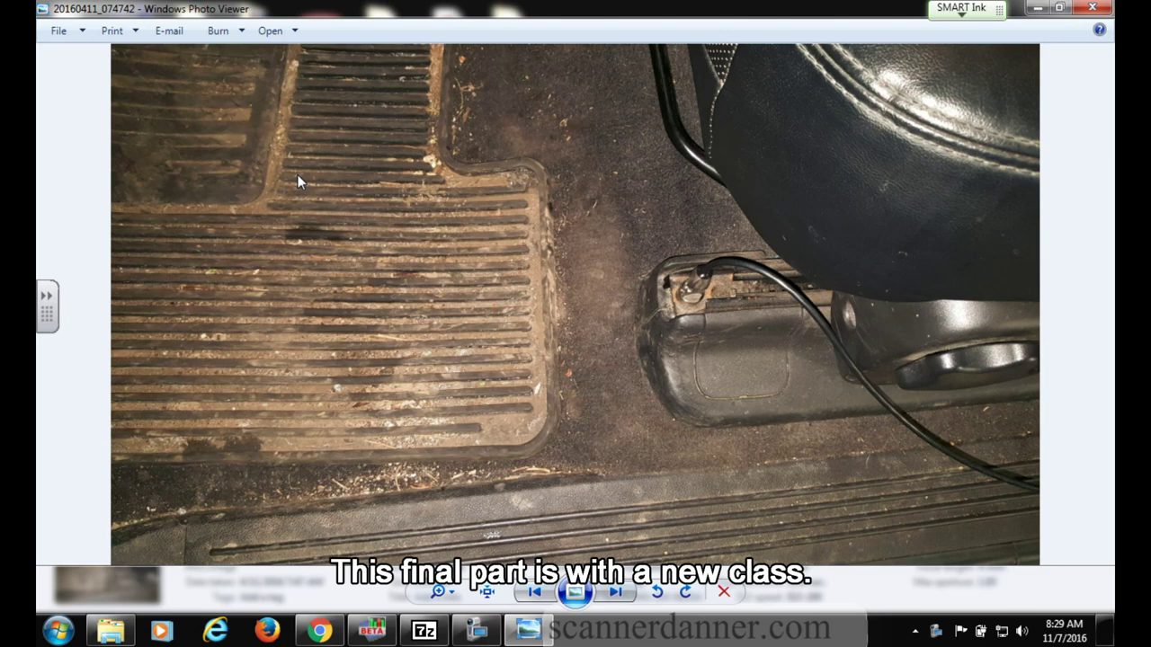
- Advance to the scope setup photo and draw yellow arrows at the BNC and green connectors
left_click(616, 592)
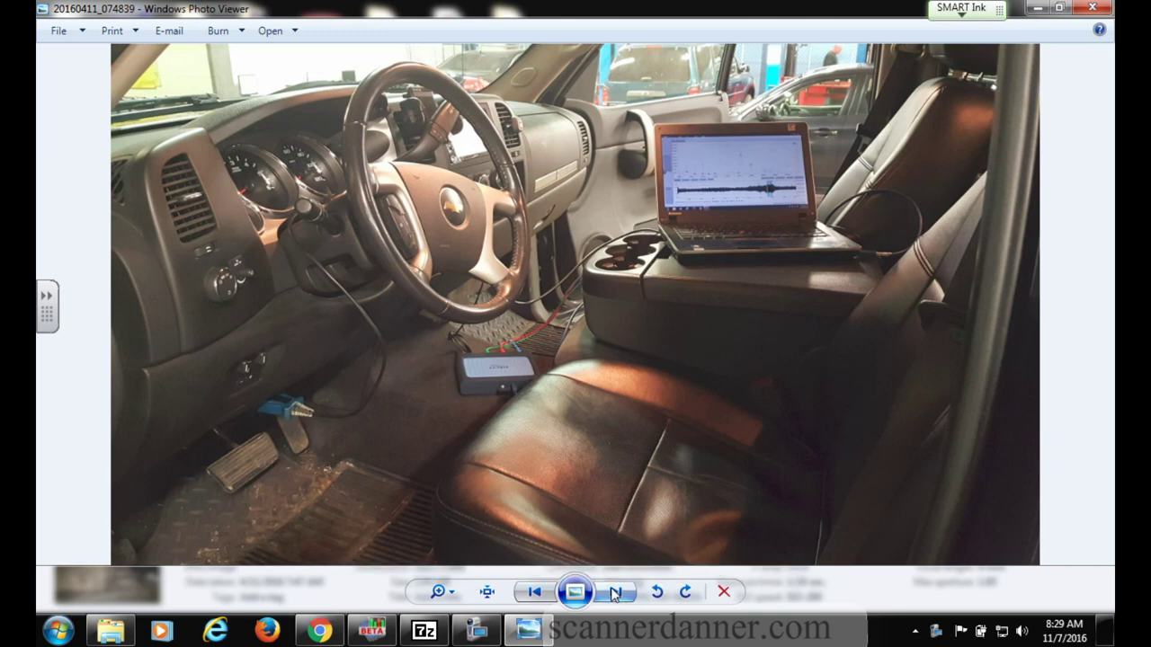
left_click(615, 592)
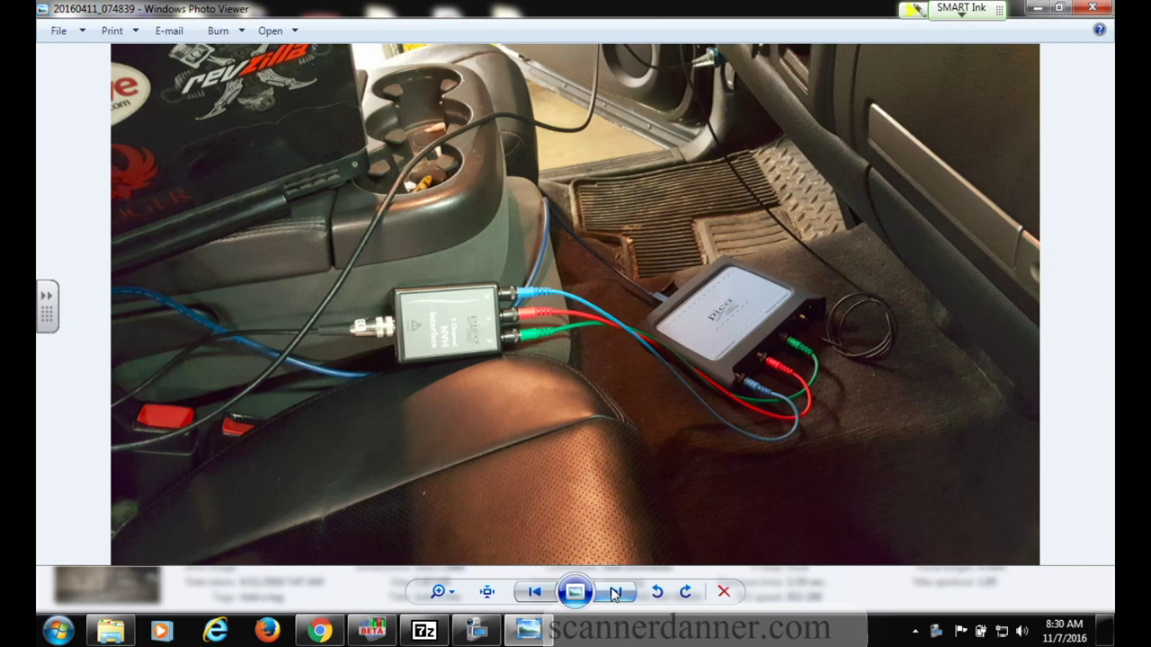
mouse_move(284, 455)
left_mouse_down()
mouse_move(364, 342)
mouse_move(358, 357)
left_mouse_up()
left_click_drag(538, 429, 530, 341)
left_click_drag(522, 363, 539, 361)
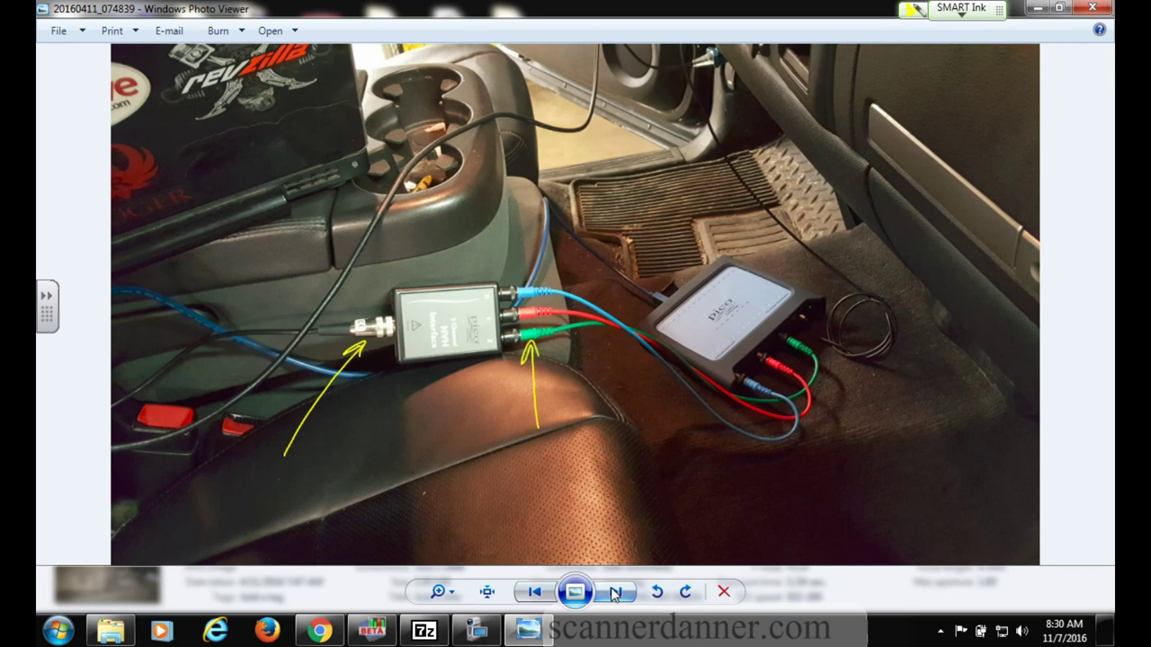
- Circle the Pico scope and interface box in yellow ink, then move to the next photo
mouse_move(790, 359)
left_mouse_down()
mouse_move(678, 266)
mouse_move(791, 355)
left_mouse_up()
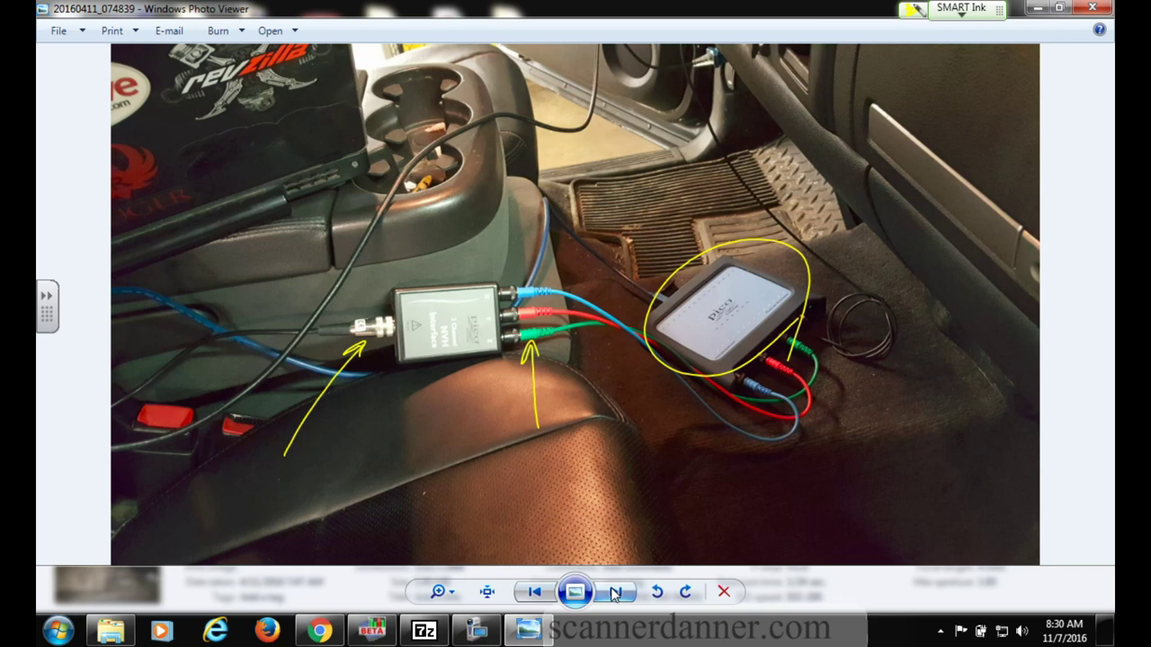
mouse_move(494, 370)
left_mouse_down()
mouse_move(382, 360)
mouse_move(535, 301)
left_mouse_up()
left_click_drag(454, 401, 530, 346)
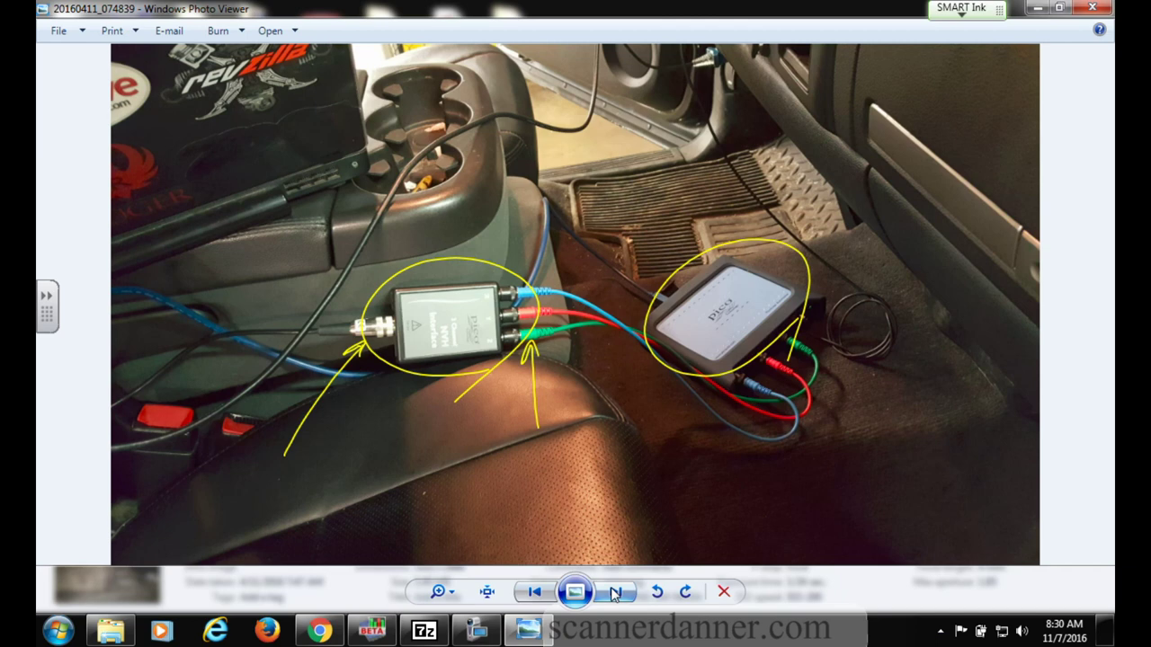
left_click(615, 593)
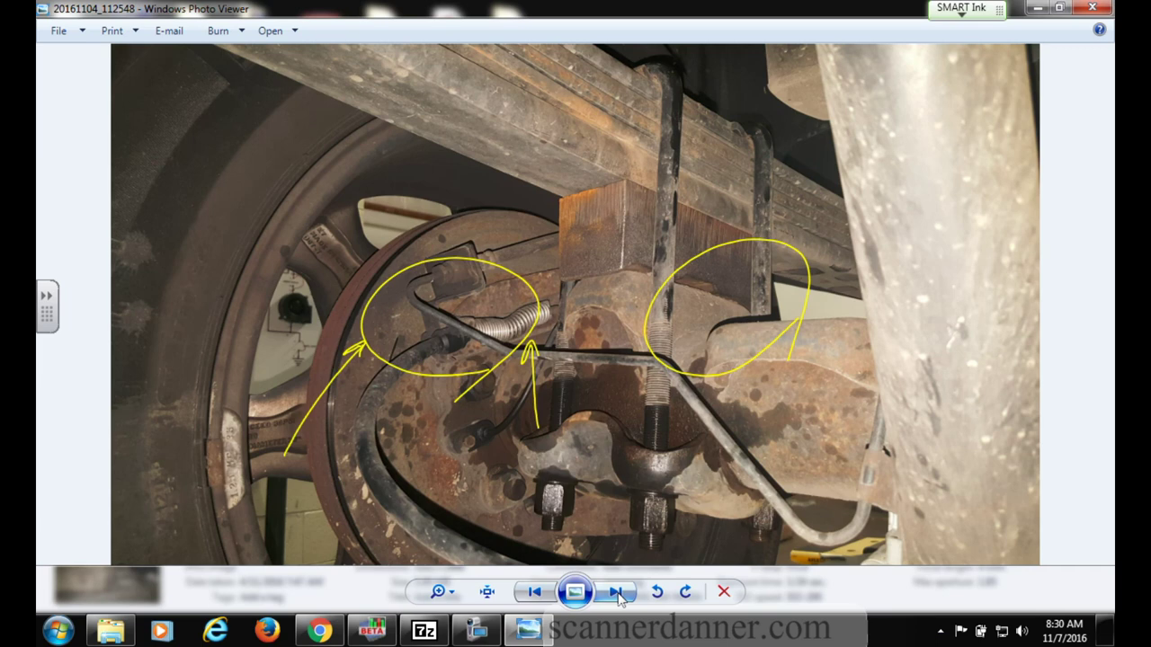
- Clear all ink from the rear axle photo with SMART Ink's Clear Ink, then go back a photo
left_click(961, 8)
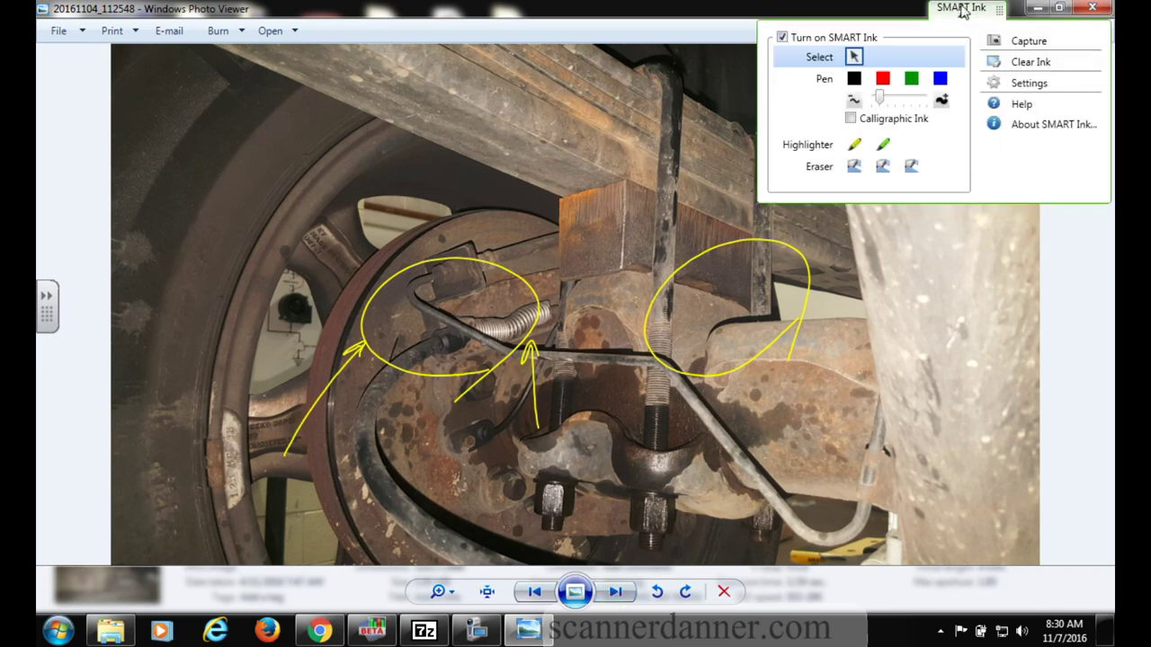
left_click(1030, 63)
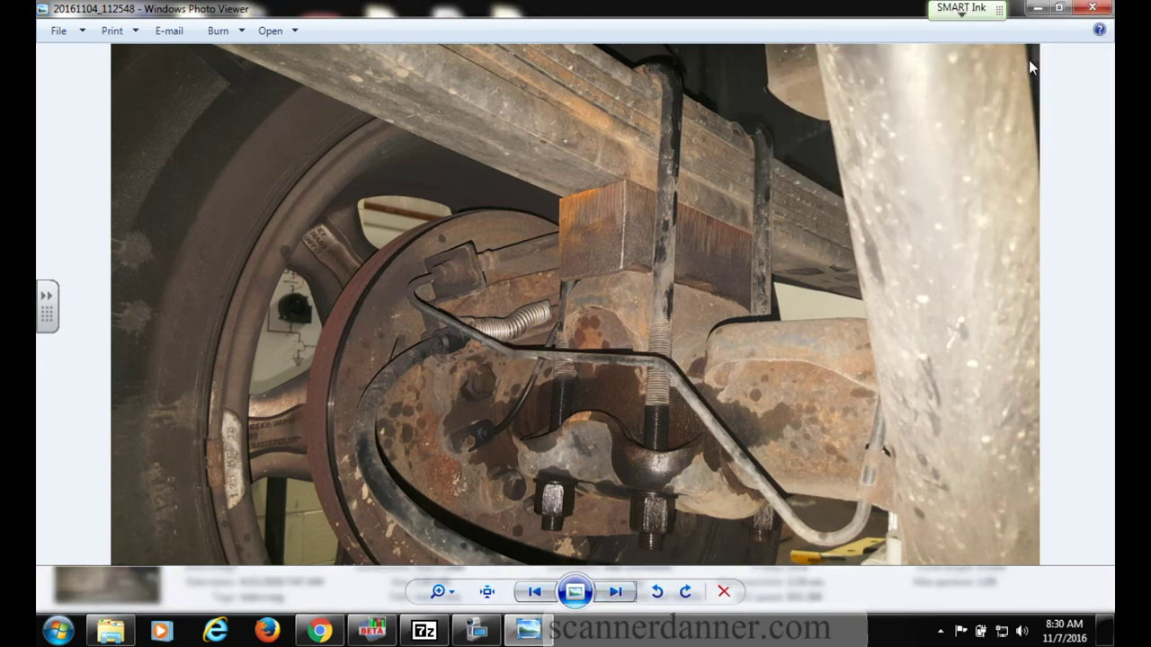
left_click(530, 592)
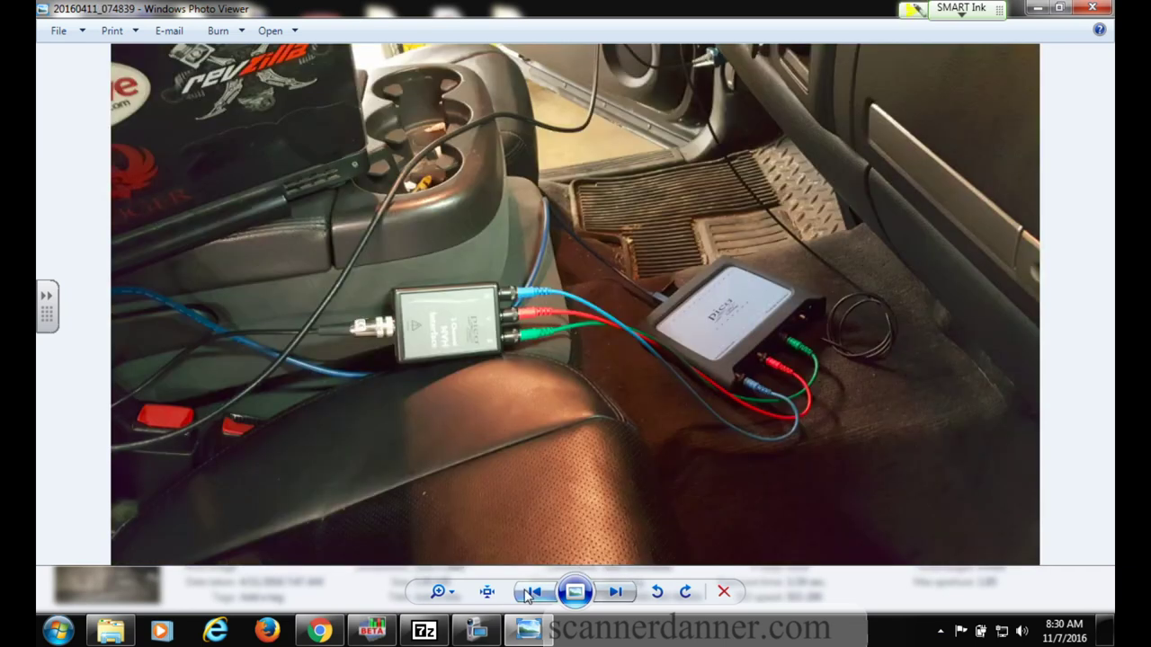
- Loop yellow ink around the plug atop the car interior photo, then advance to the spacer blocks photo
mouse_move(724, 52)
left_mouse_down()
mouse_move(741, 87)
mouse_move(706, 114)
left_mouse_up()
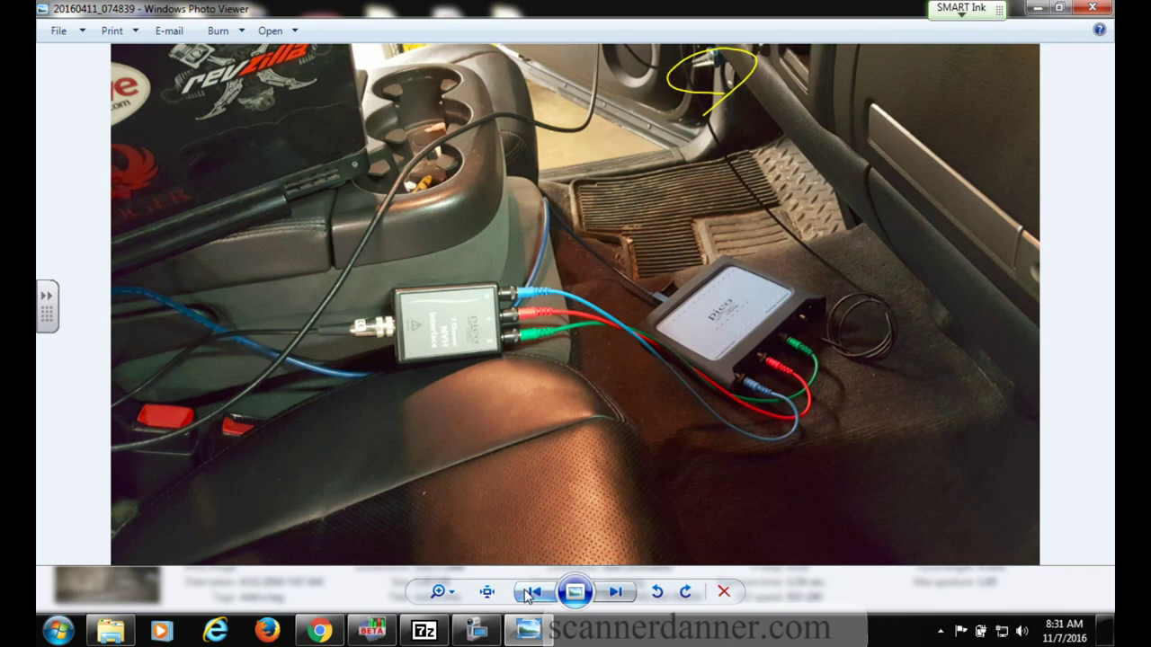
left_click(615, 591)
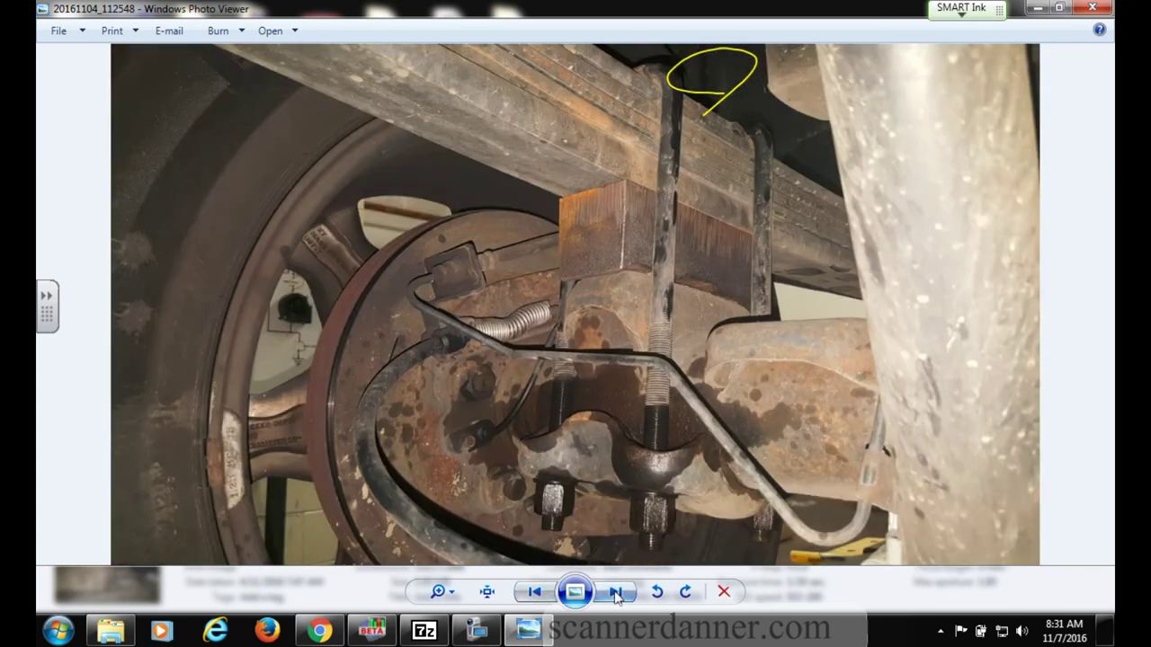
left_click(615, 593)
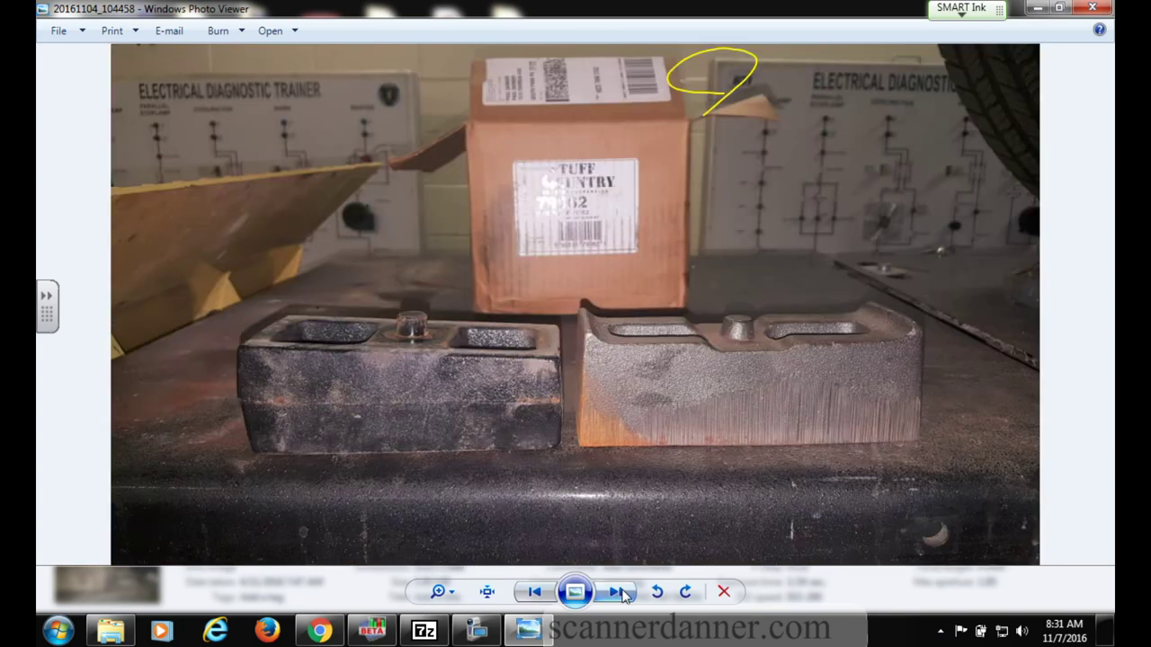
- Return to the two spacer blocks photo and handwrite ZONE OFFROAD on the left block in yellow ink
left_click(534, 593)
left_click(534, 593)
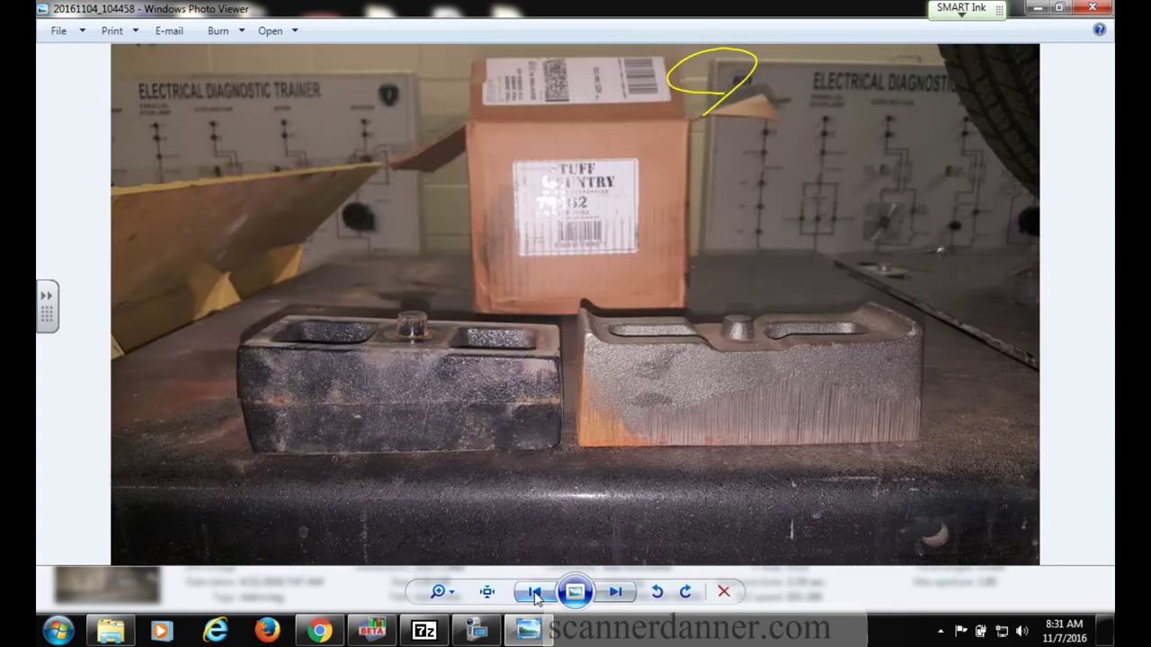
left_click(615, 593)
left_click(616, 593)
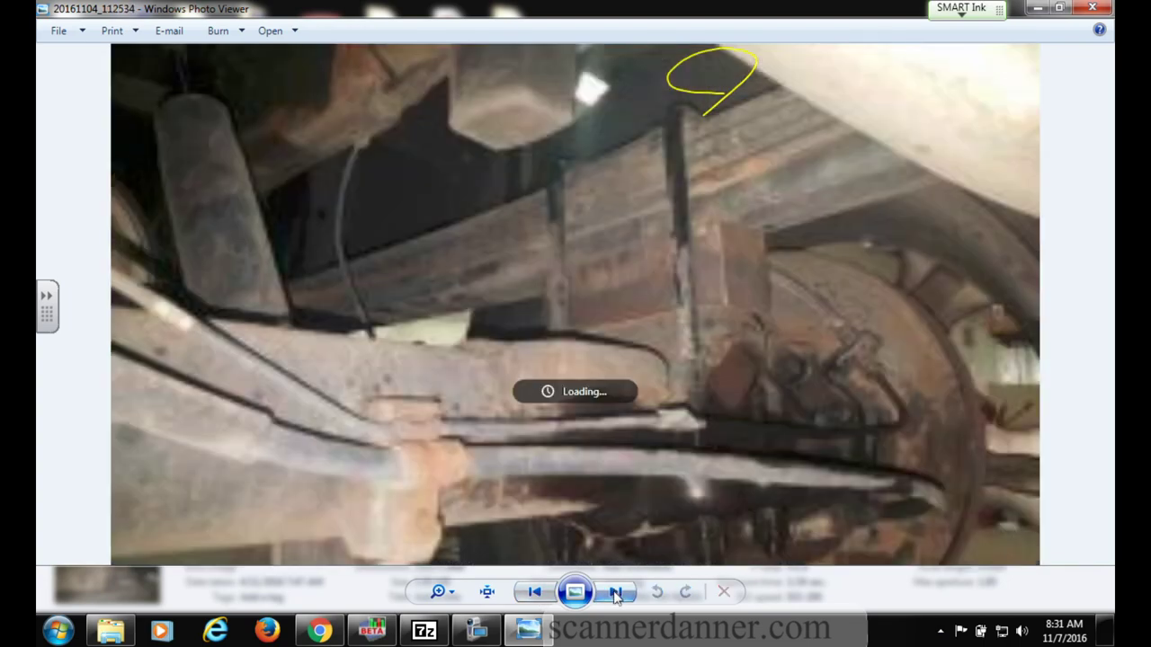
left_click(537, 592)
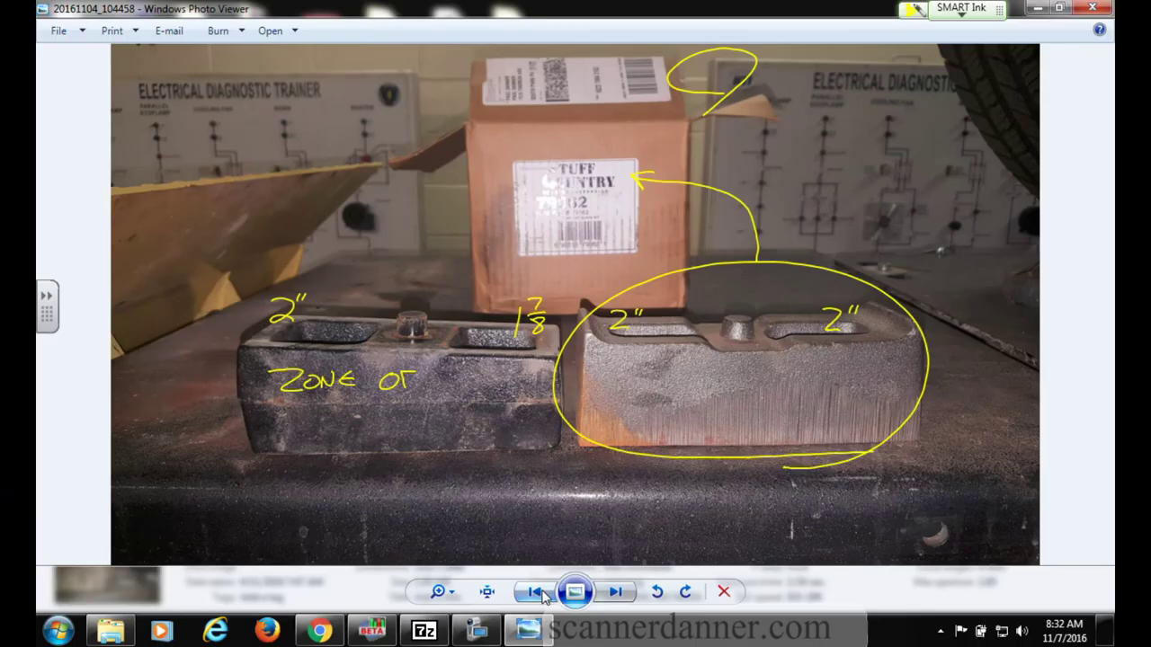
mouse_move(426, 388)
left_mouse_down()
mouse_move(478, 378)
mouse_move(440, 403)
mouse_move(278, 406)
left_mouse_up()
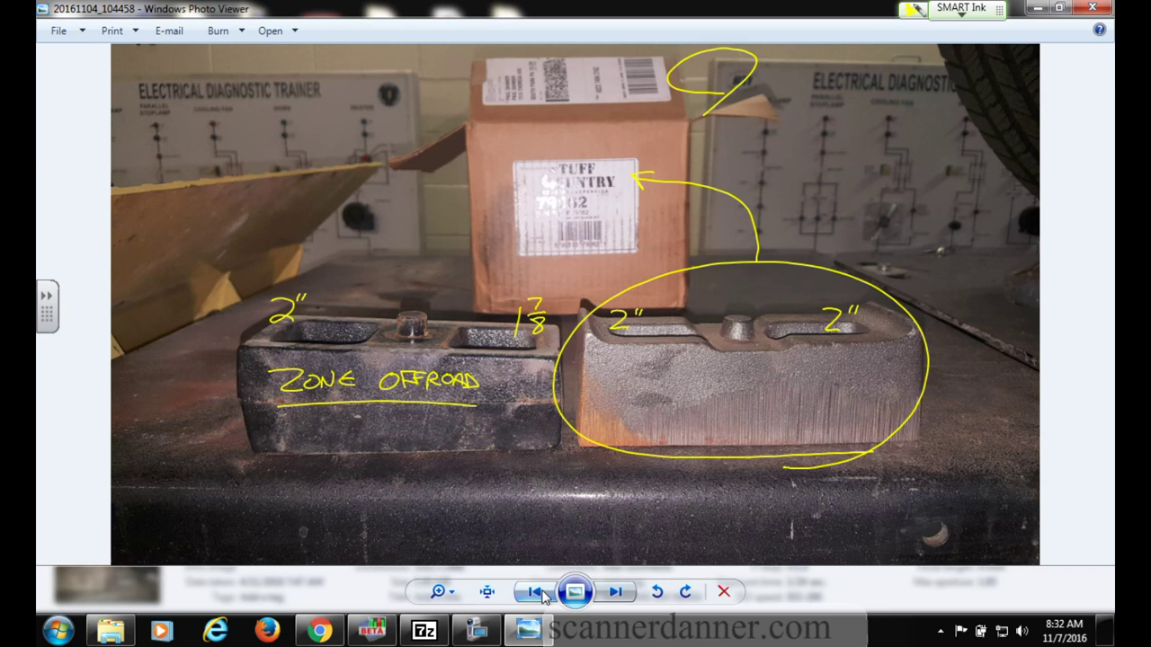
left_click(960, 9)
- Clear the ink and advance through the tape measure, axle underside and floor mat photos
left_click(1031, 68)
left_click(614, 594)
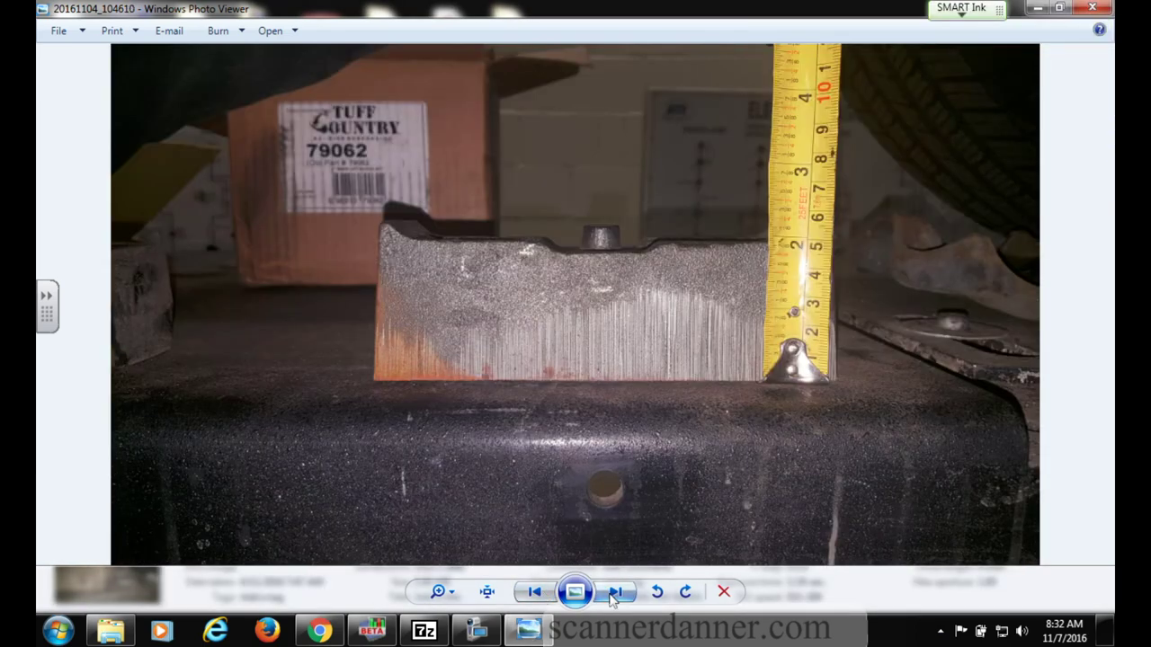
left_click(614, 594)
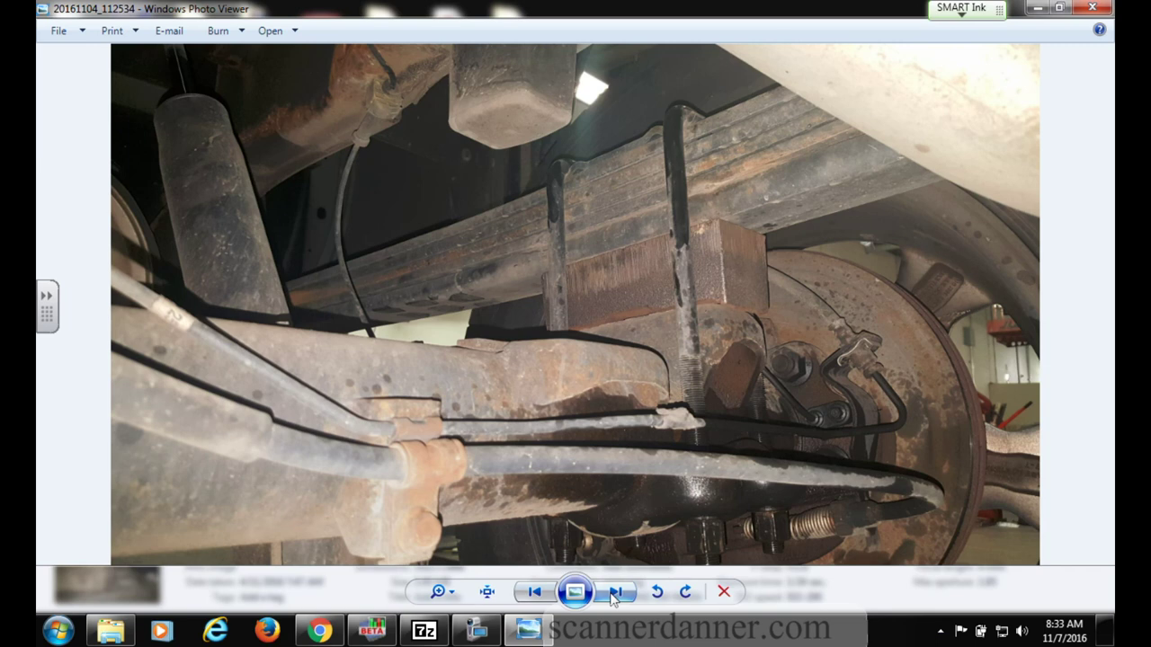
left_click(613, 595)
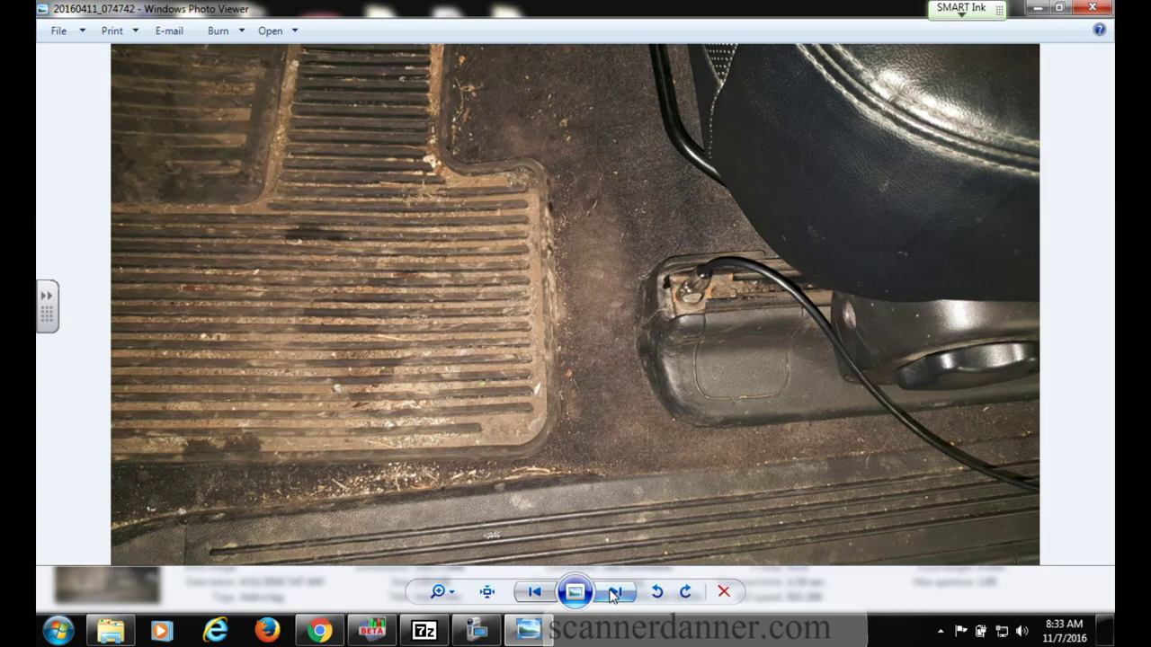
- Browse back through the shop photos to the car interior shot, then forward to the rear axle
left_click(534, 597)
left_click(535, 597)
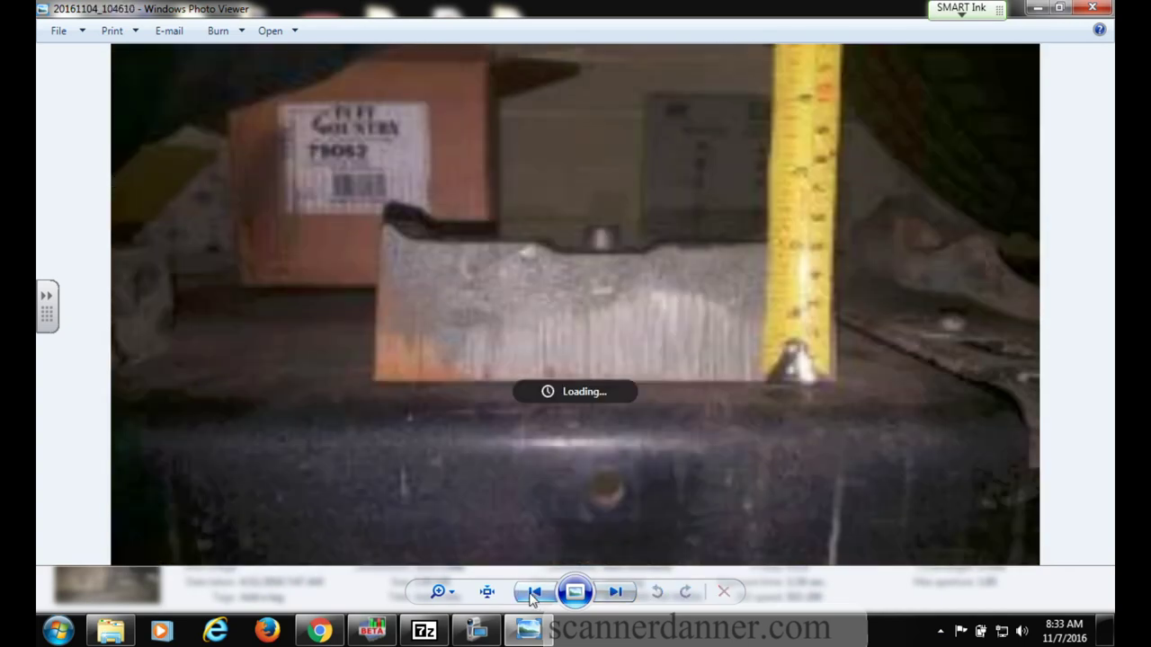
left_click(614, 593)
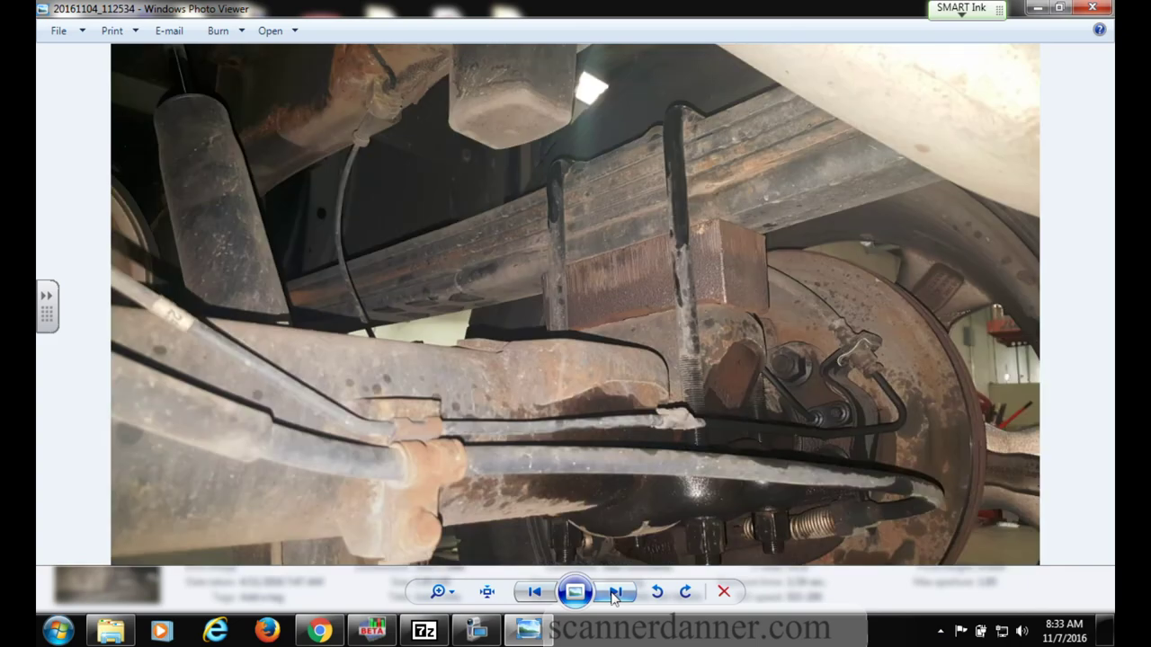
left_click(535, 594)
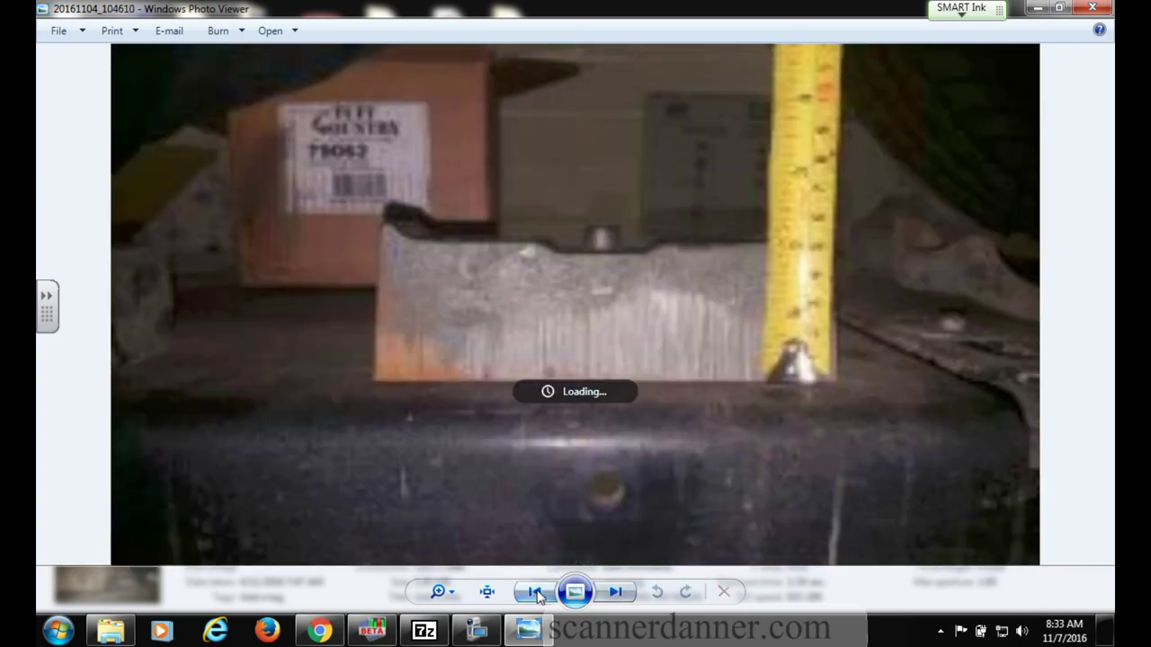
left_click(535, 593)
left_click(535, 593)
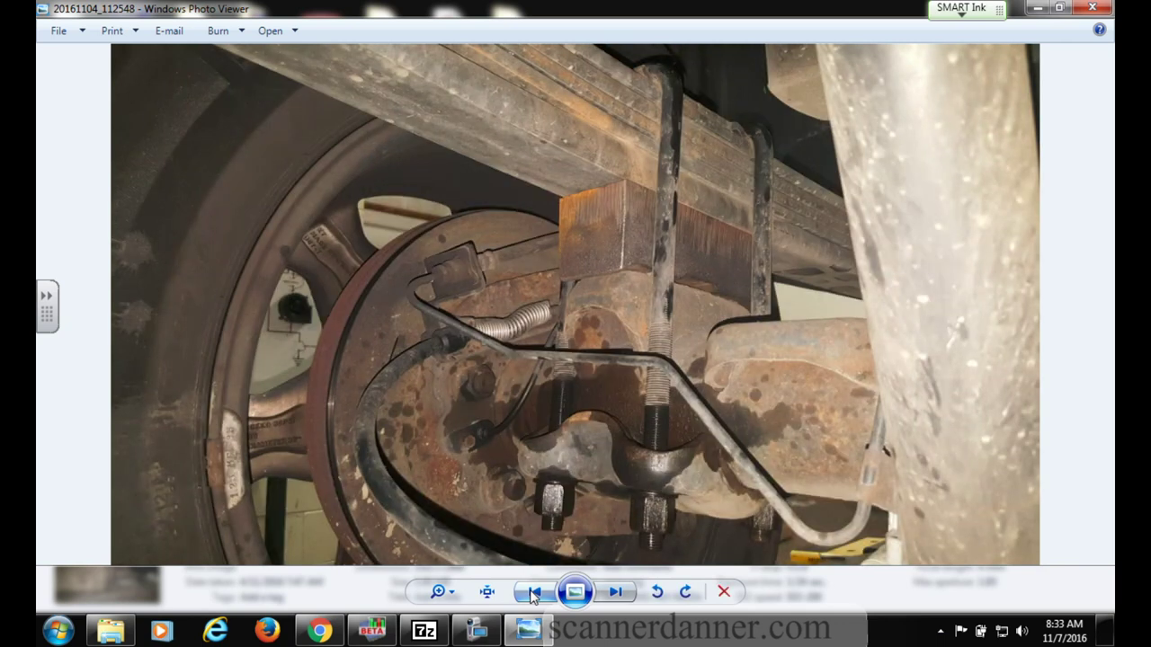
left_click(536, 593)
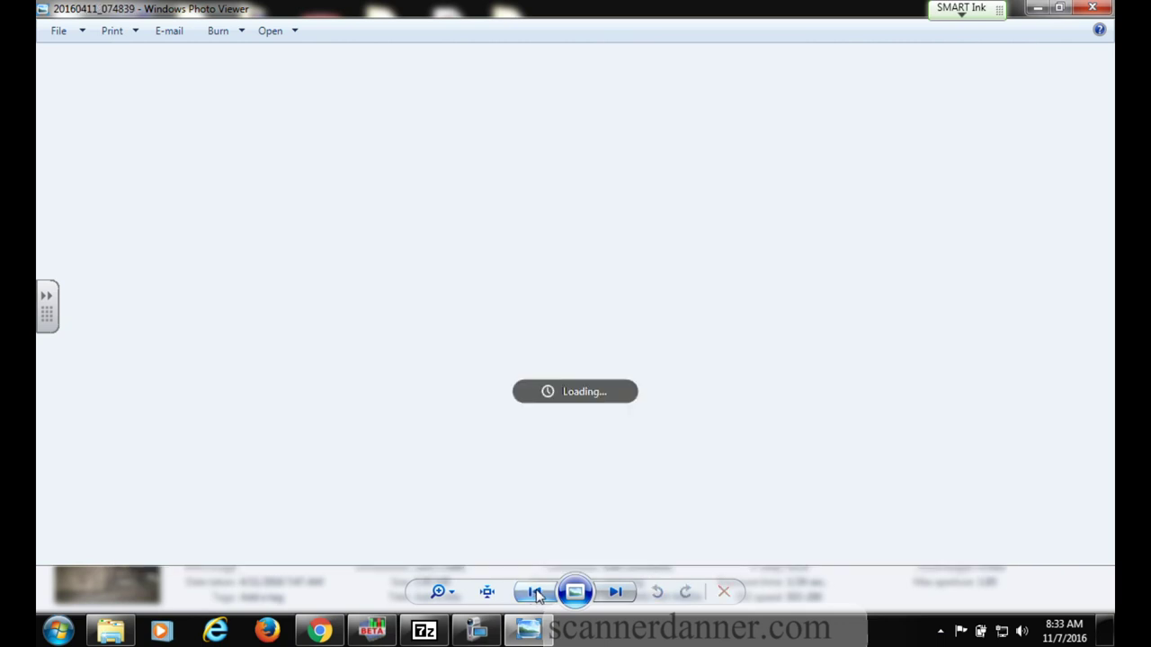
left_click(612, 593)
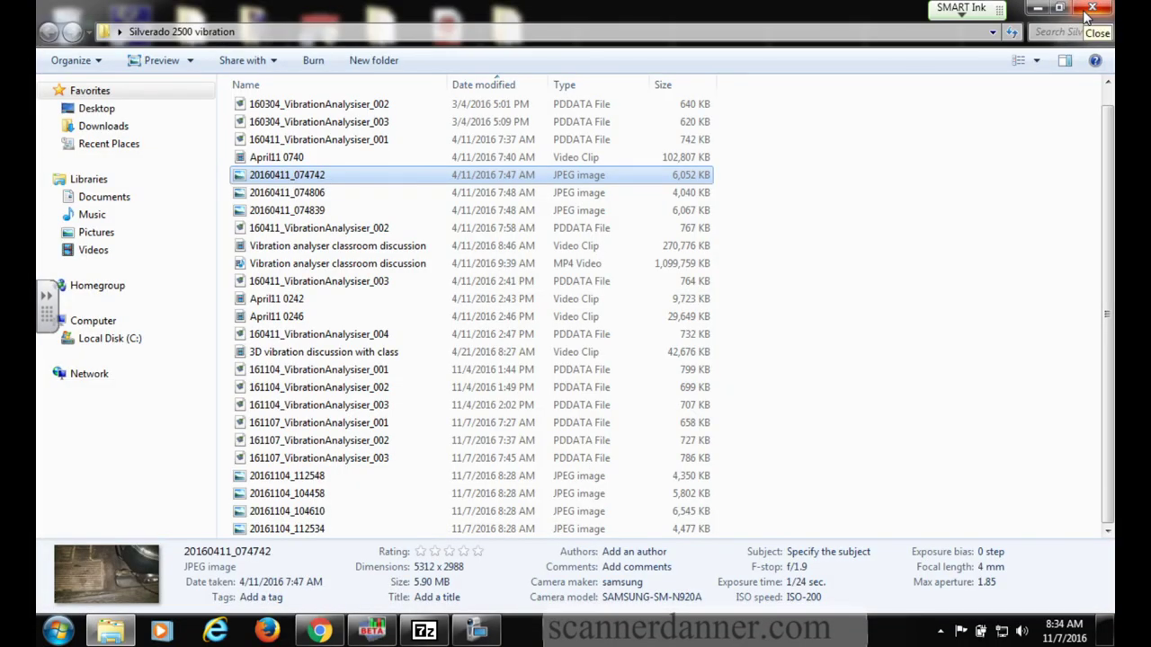
- Switch from Windows Explorer back to recording 160411_VibrationAnalyser_004 in PicoDiagnostics NVH
left_click(379, 632)
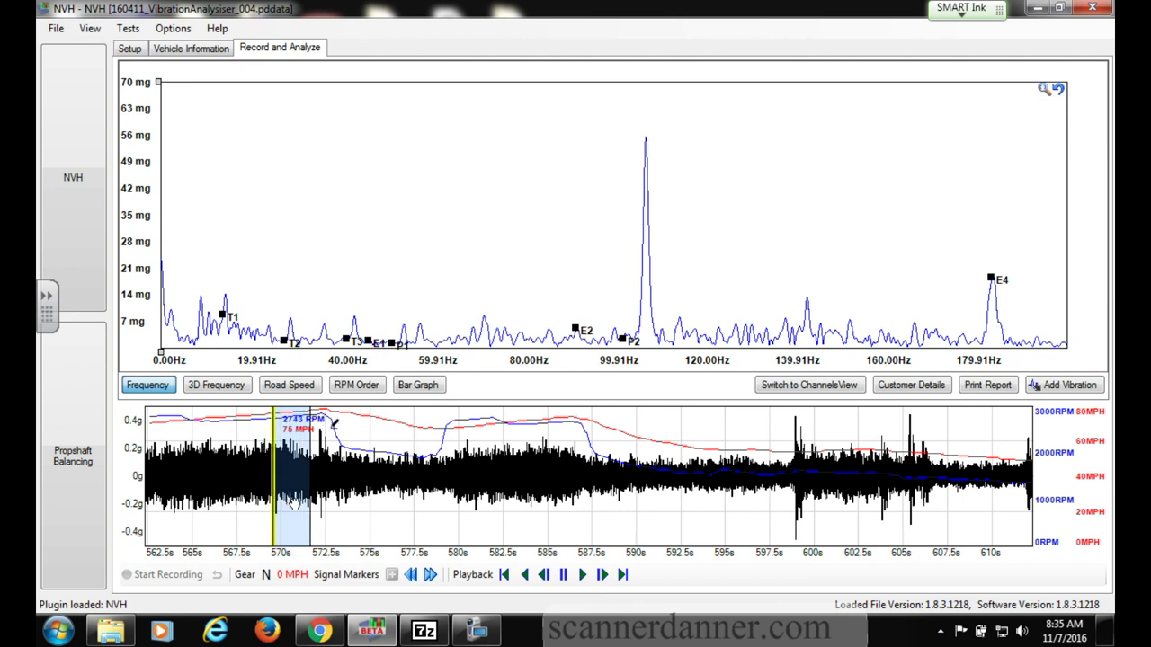
- Settle the analysis window near 570 s (2747 RPM, 76 MPH), showing a 50 mg peak above 100 Hz
left_click_drag(317, 498, 358, 500)
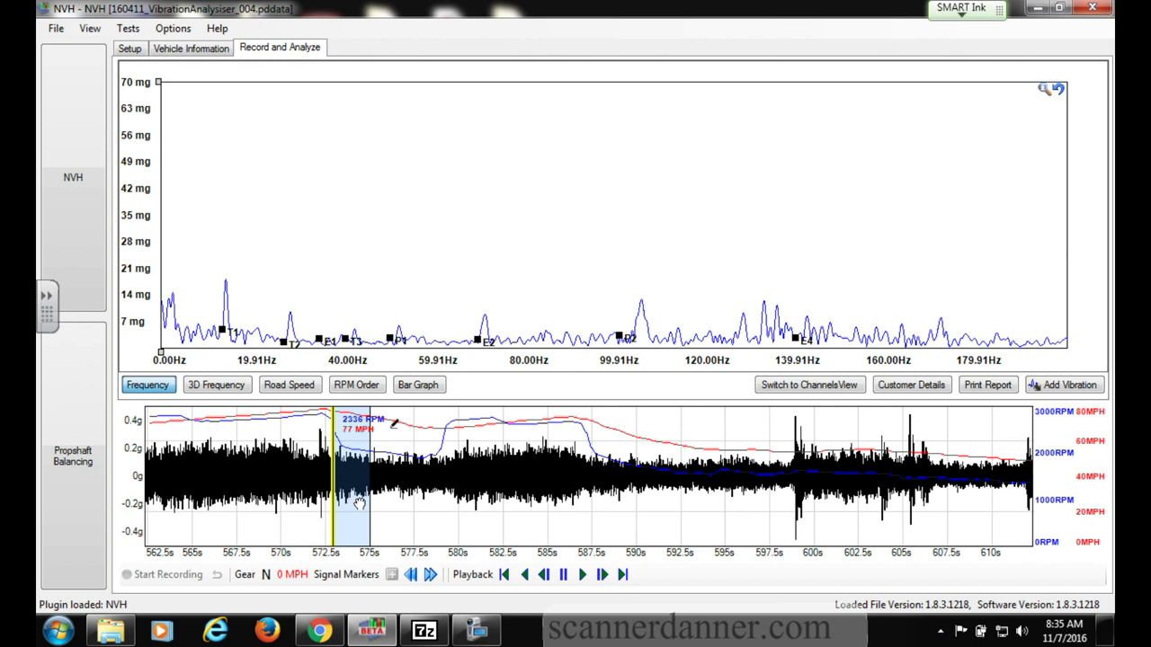
left_click_drag(370, 505, 332, 505)
mouse_move(362, 424)
left_mouse_down()
mouse_move(349, 423)
mouse_move(366, 424)
left_mouse_up()
mouse_move(330, 502)
left_mouse_down()
mouse_move(377, 505)
mouse_move(308, 494)
left_mouse_up()
left_click_drag(349, 424, 339, 425)
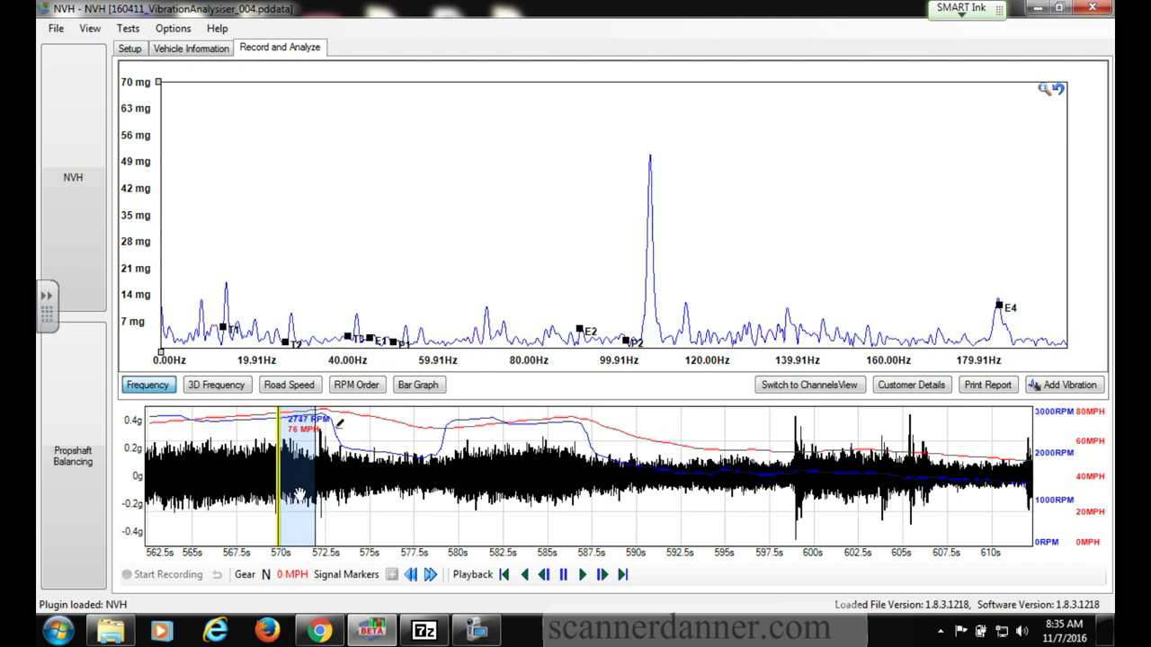
- View the 004 recording as a front-on 3D waterfall up to about 574 s, then switch back to 2D
left_click(231, 390)
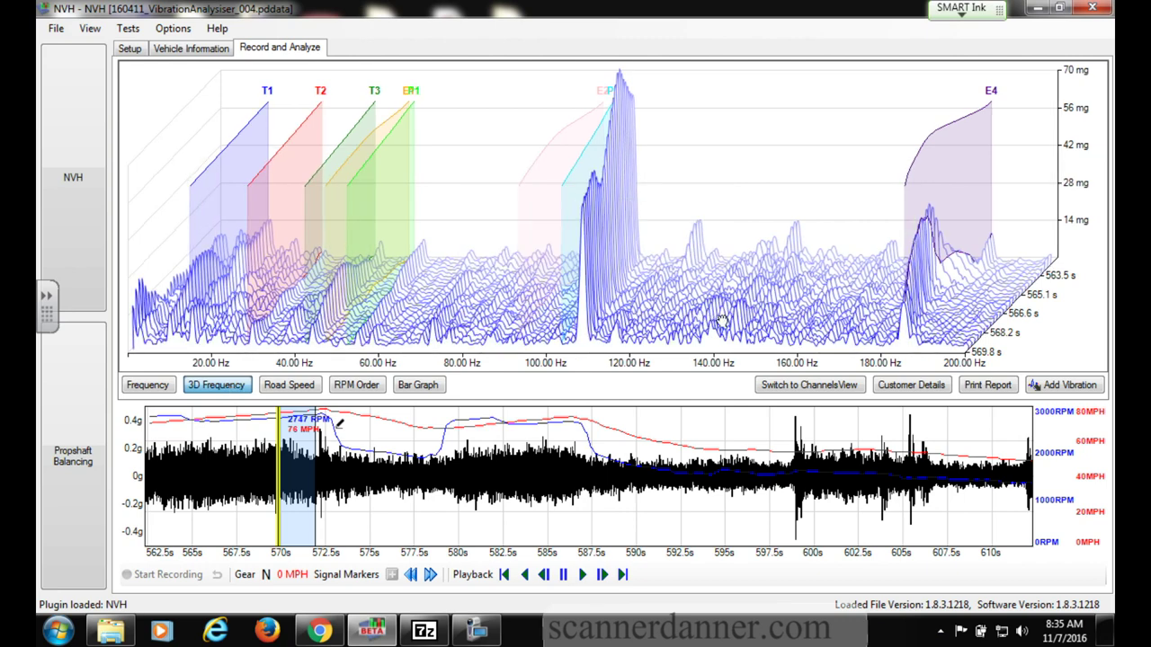
left_click_drag(746, 319, 774, 315)
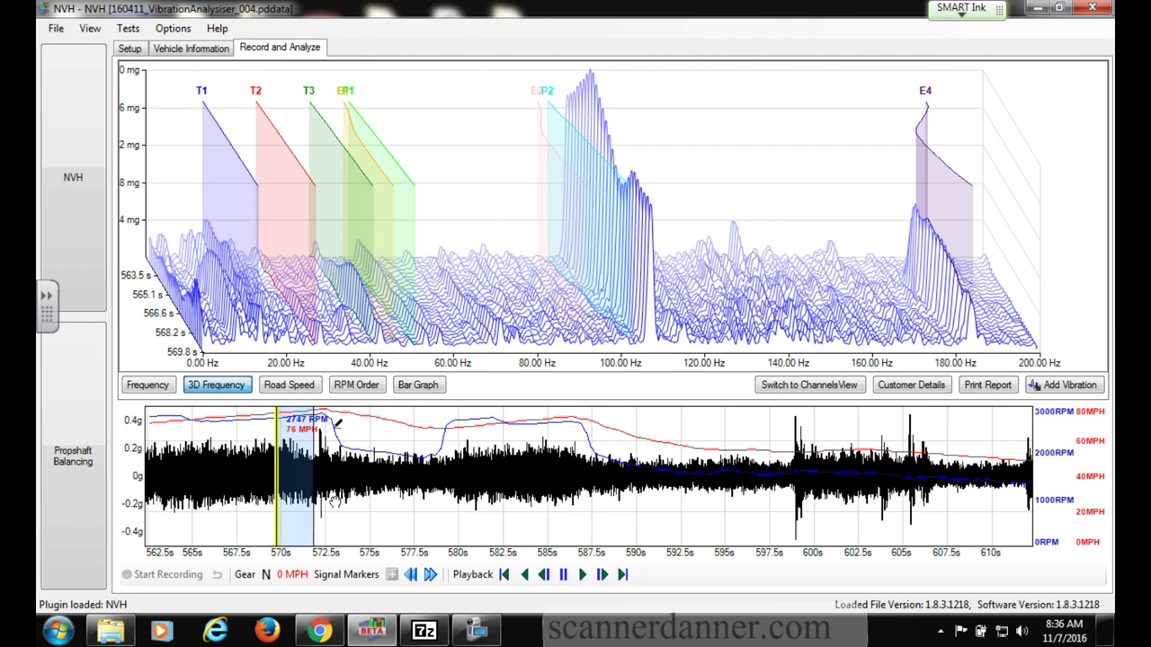
left_click_drag(294, 504, 374, 501)
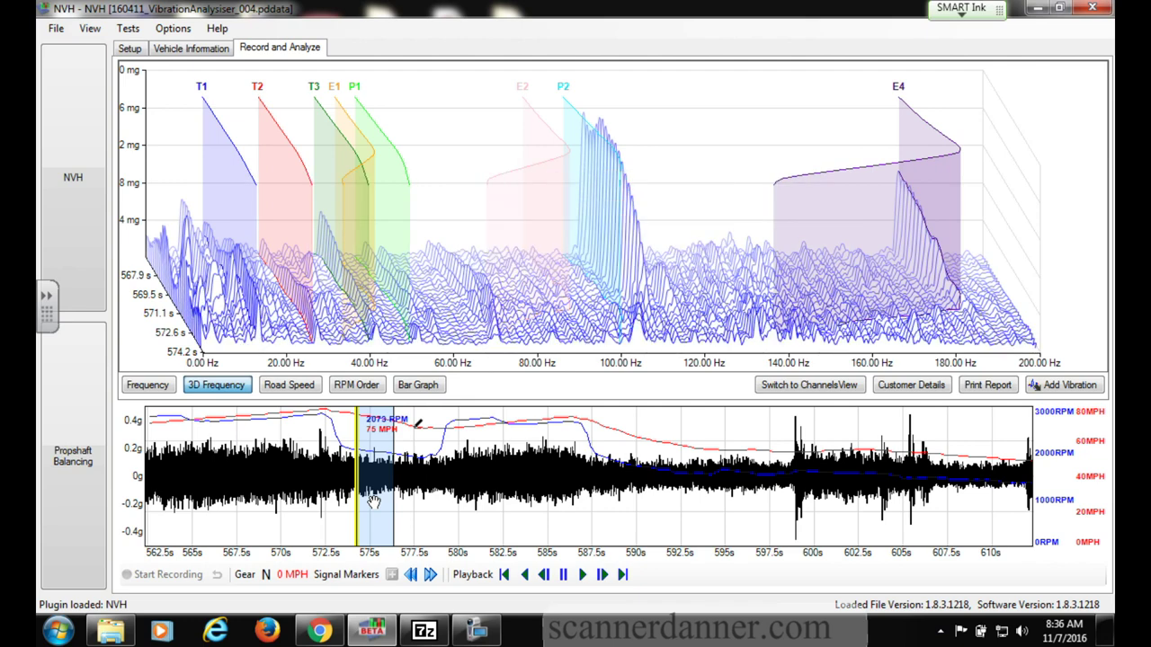
left_click(151, 385)
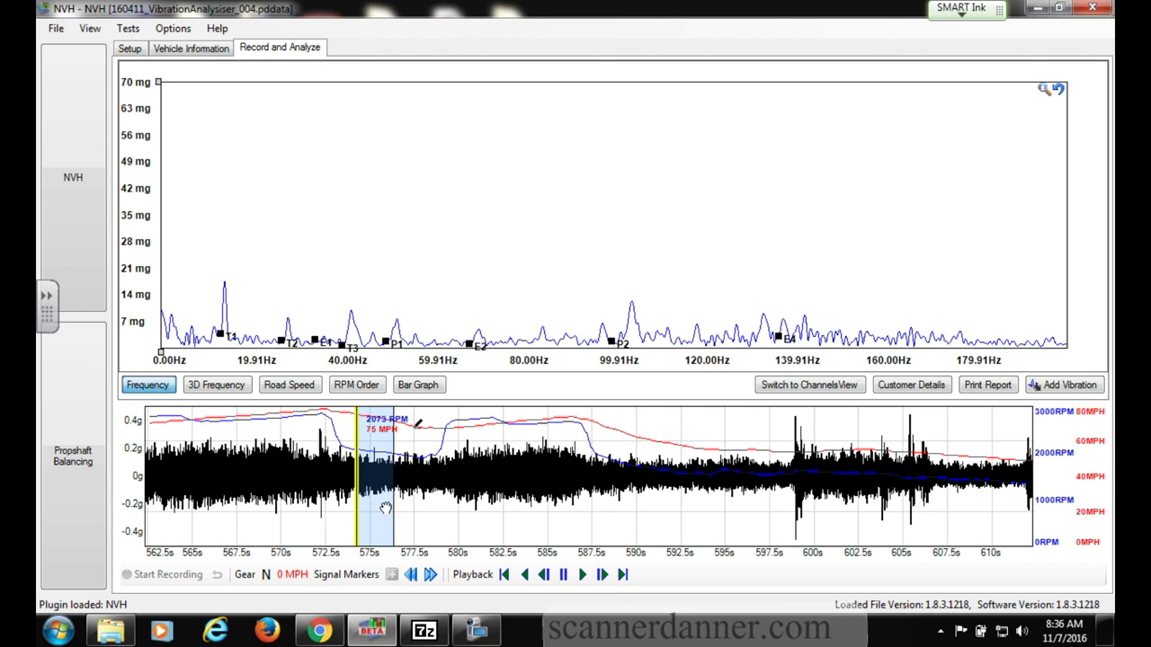
- Move the 2D analysis window to about 578 s and play the 004 recording forward
left_click_drag(385, 508, 476, 506)
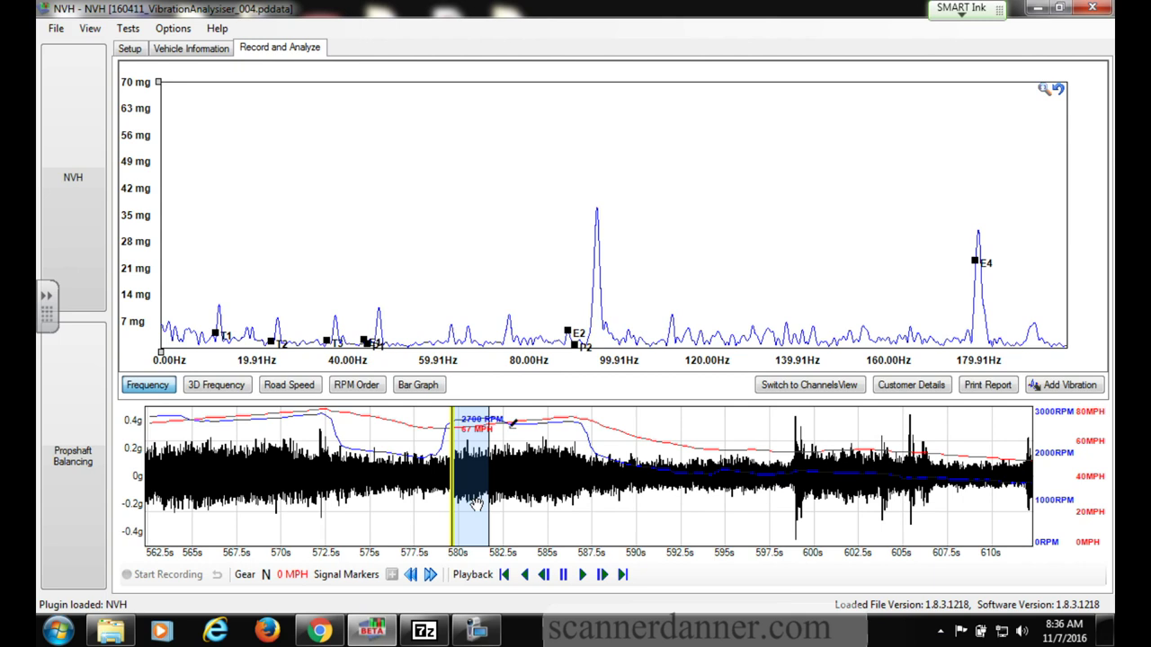
left_click(582, 575)
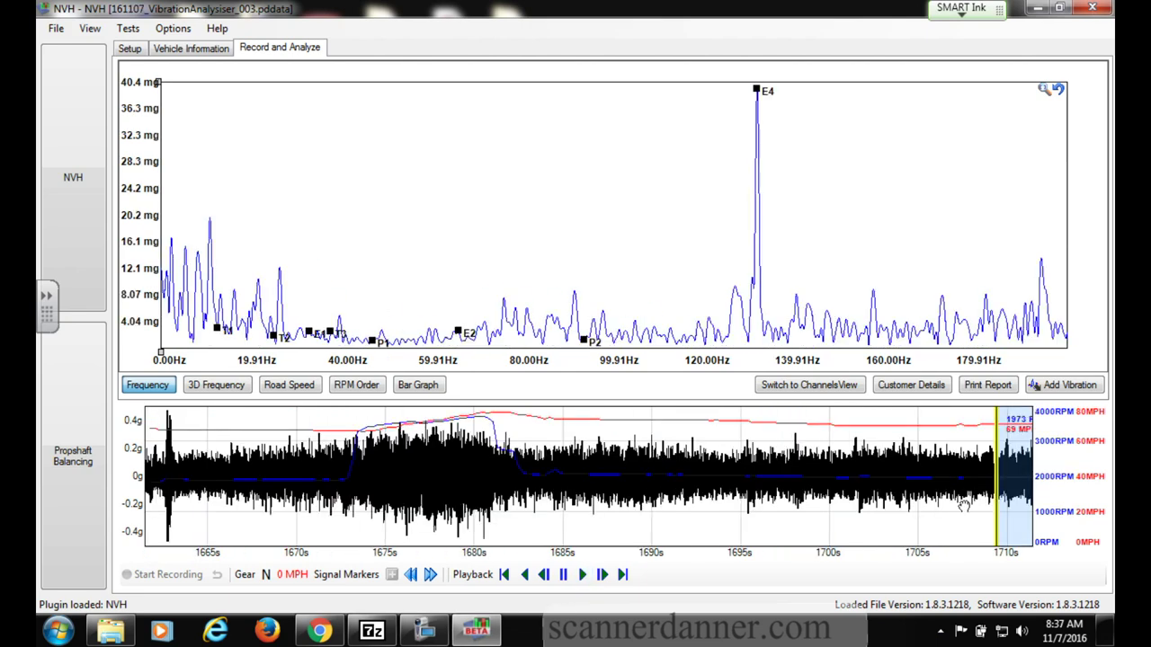
mouse_move(899, 516)
left_mouse_down()
mouse_move(793, 511)
mouse_move(637, 531)
mouse_move(292, 511)
left_mouse_up()
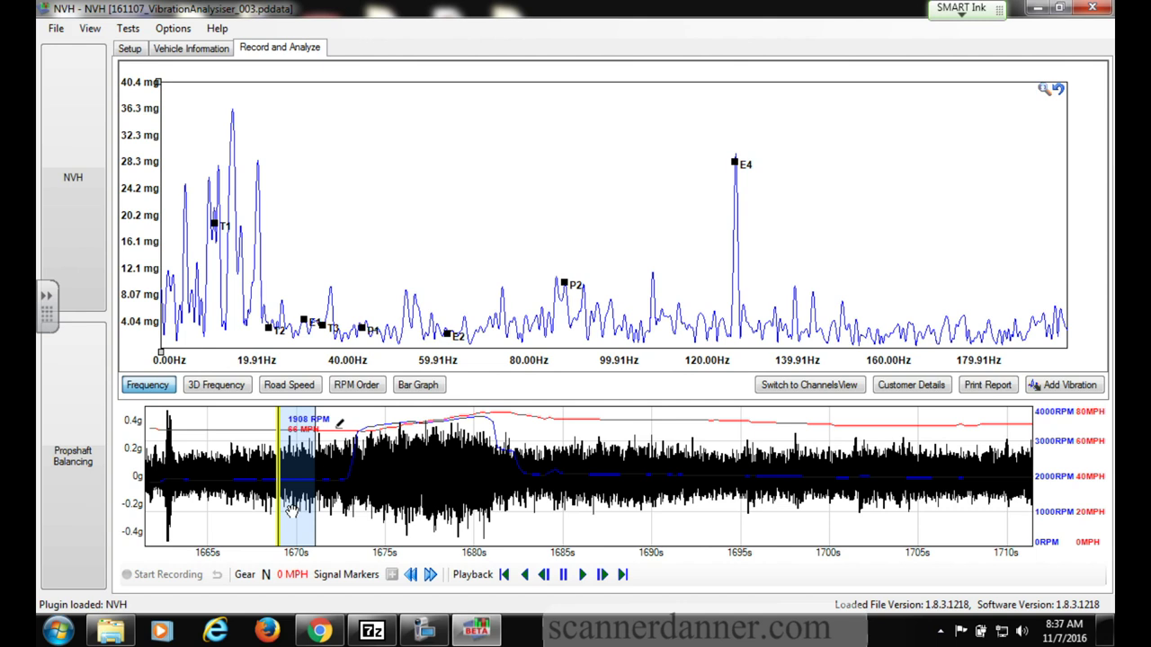
- Drag the analysis window back to the 161107_003 recording's start near 1663 s
left_click_drag(292, 510, 177, 503)
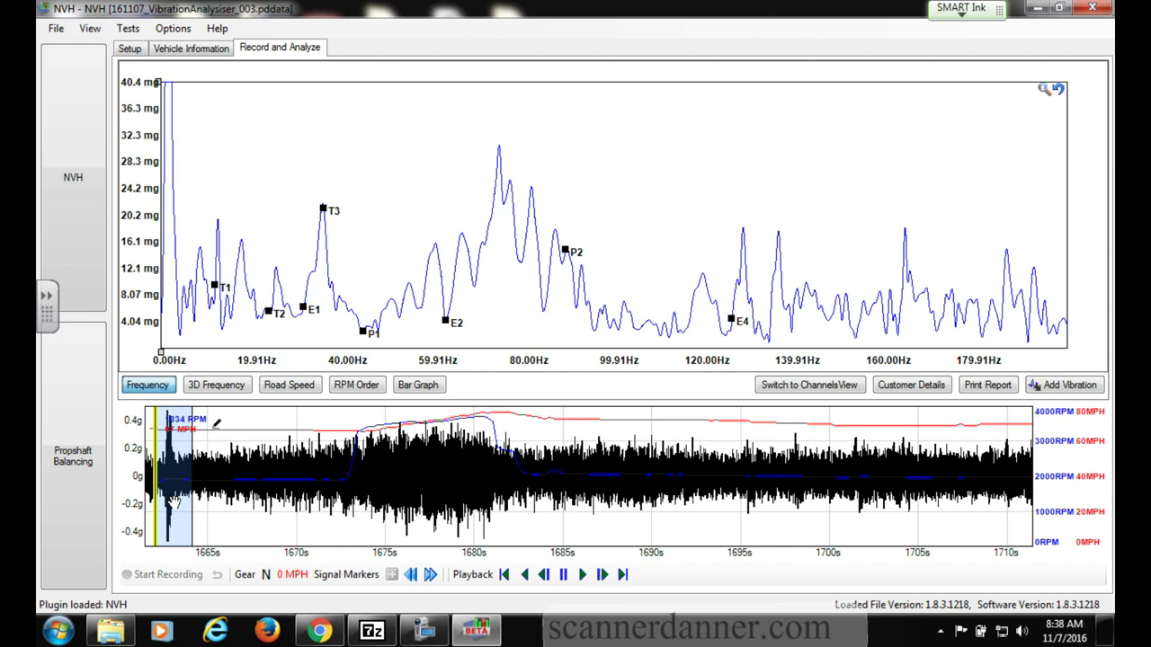
- Play the 161107 recording to about 1702 s and pause it with E4 near 130 Hz
left_click(582, 574)
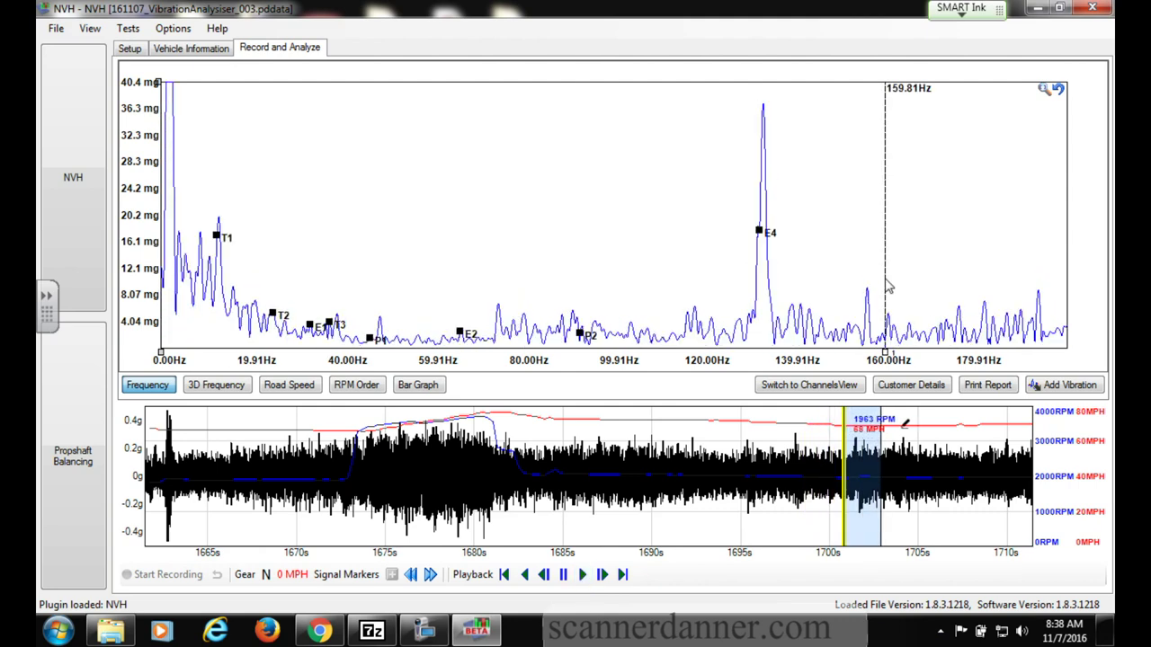
left_click(565, 575)
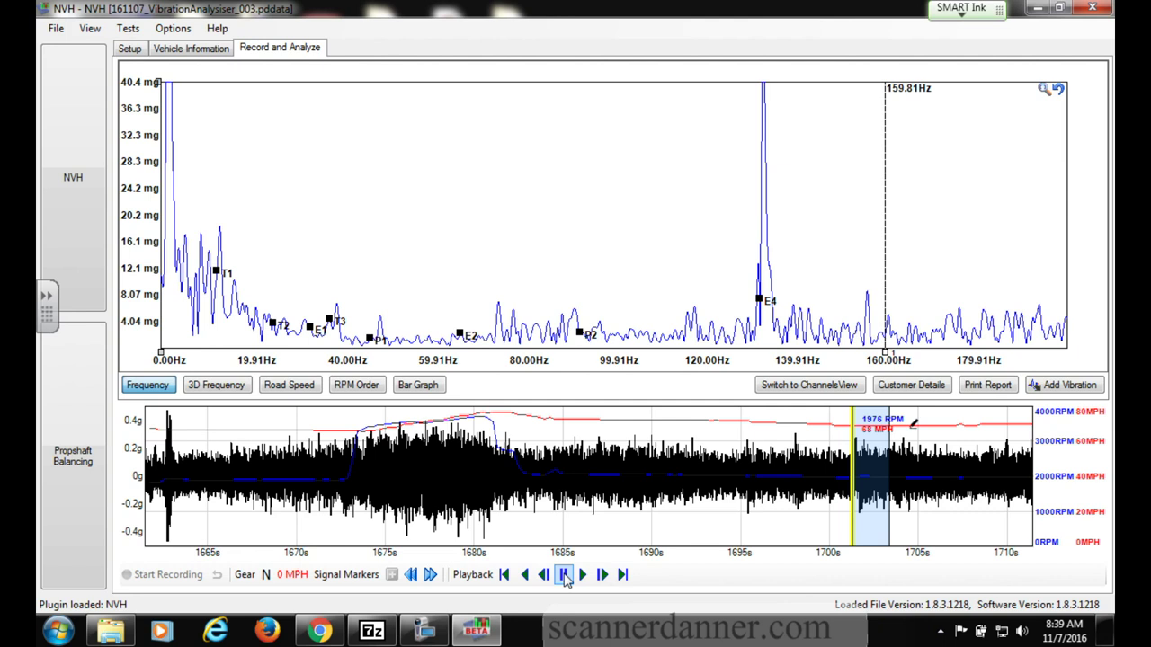
- Switch the paused 161107 spectrum to the 3D frequency waterfall for about 1695–1701 s
left_click(221, 384)
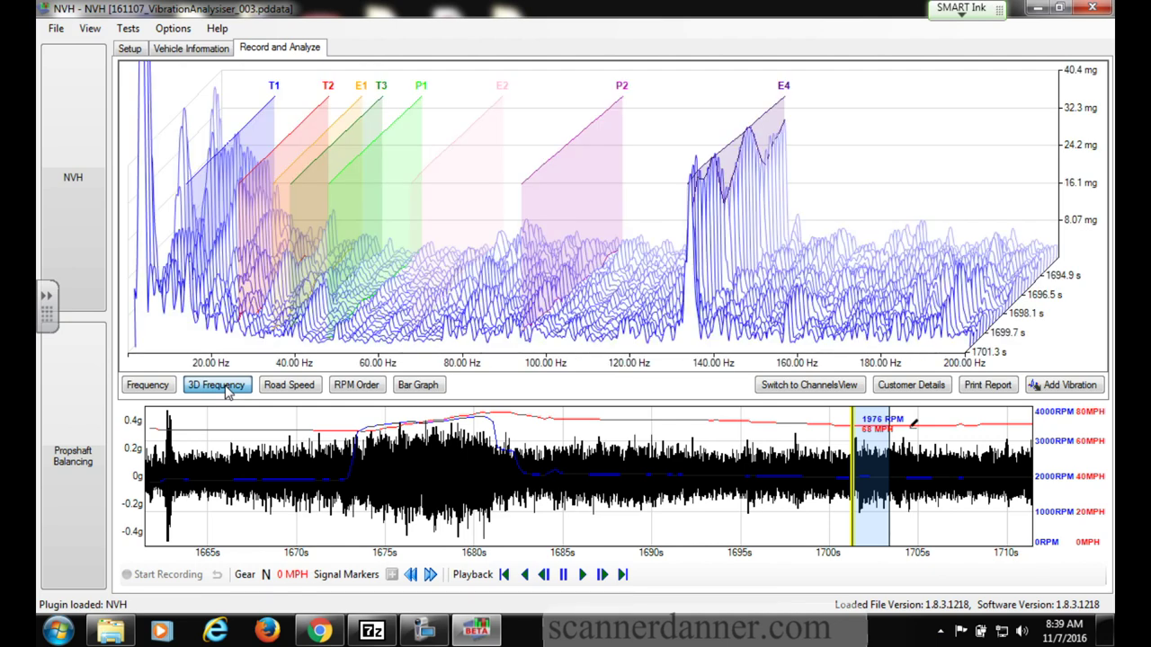
- Rotate the 1695–1701 s waterfall front-on so the E4 peak near 130 Hz stands out
left_click_drag(703, 327, 896, 310)
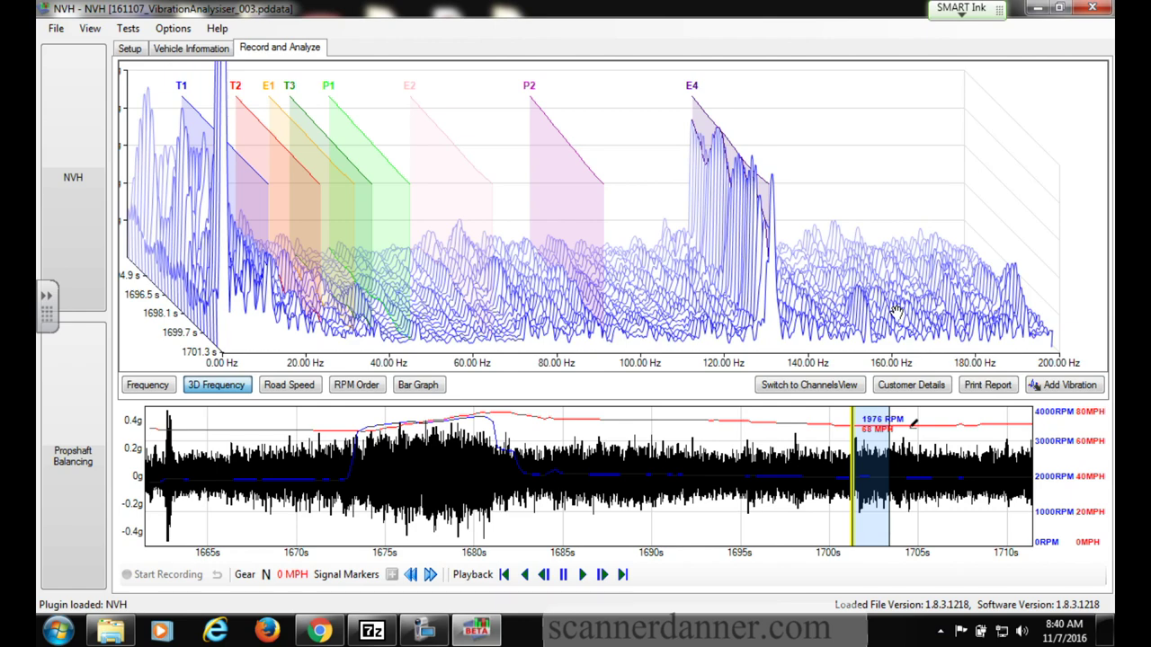
- Load the 160411_VibrationAnalysiser_001.pddata recording through File > Load...
left_click(56, 29)
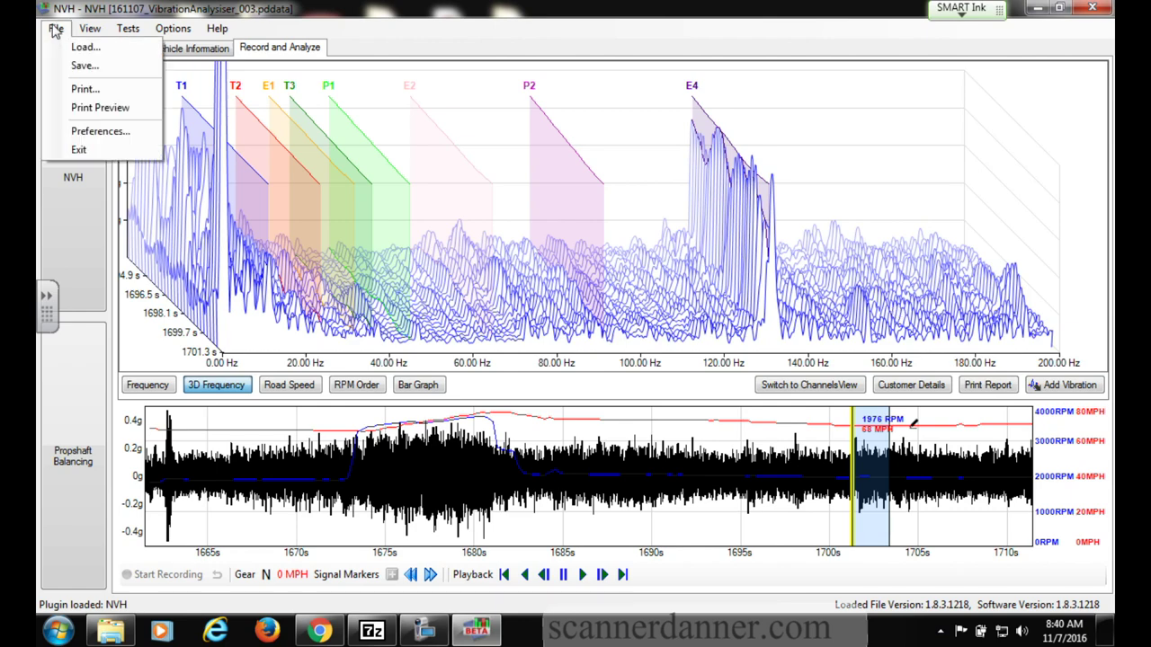
left_click(85, 47)
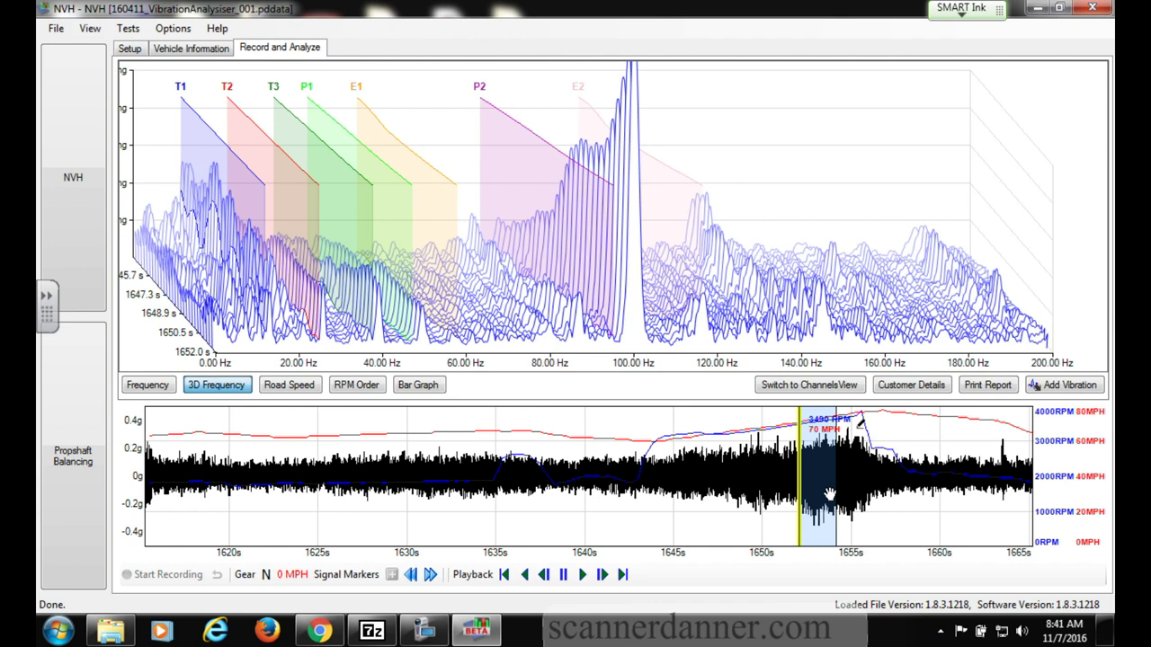
- Open the vibration help manual at the Second Order Propshaft Speed Related Vibrations (P2) page
left_click(172, 29)
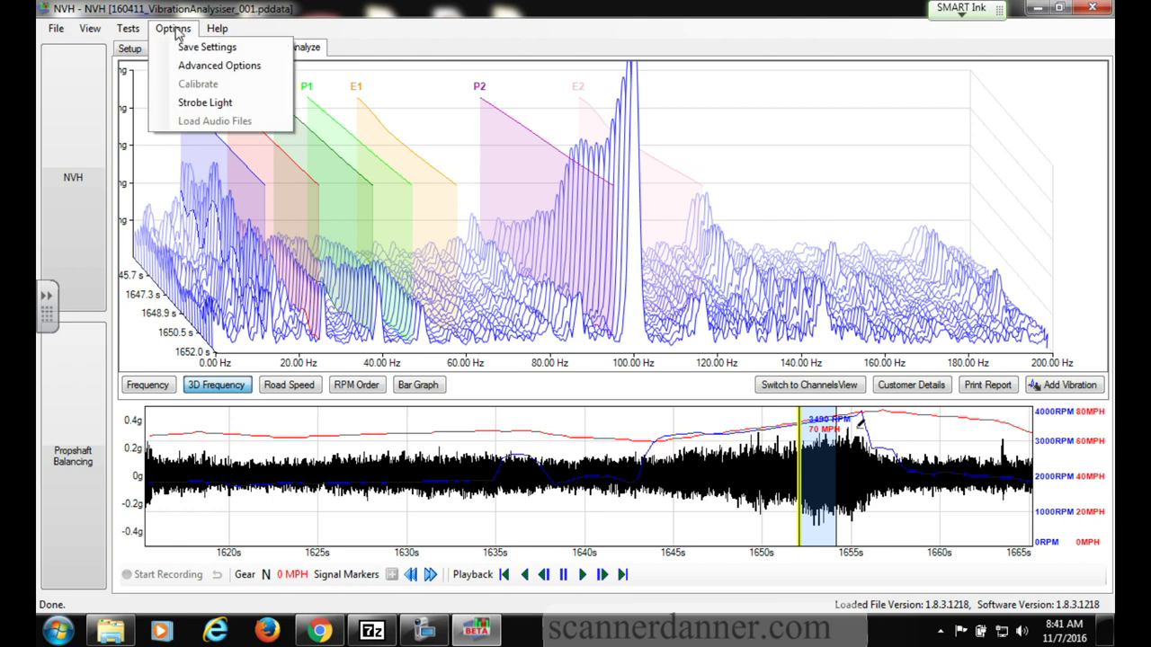
mouse_move(218, 28)
left_click(274, 70)
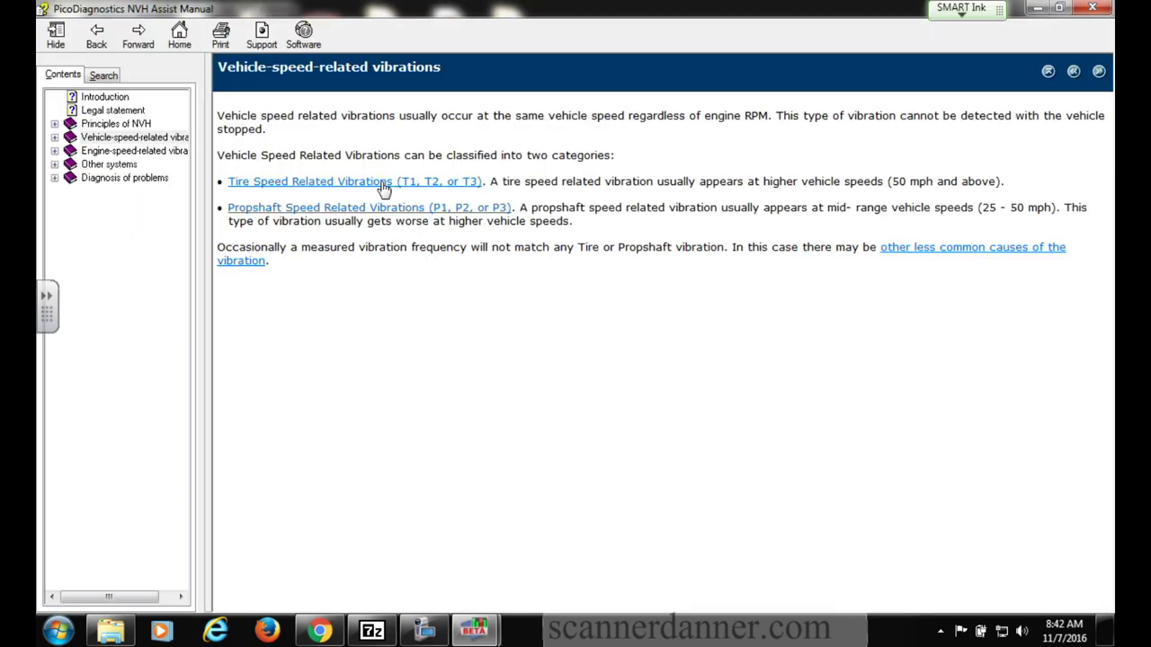
left_click(458, 206)
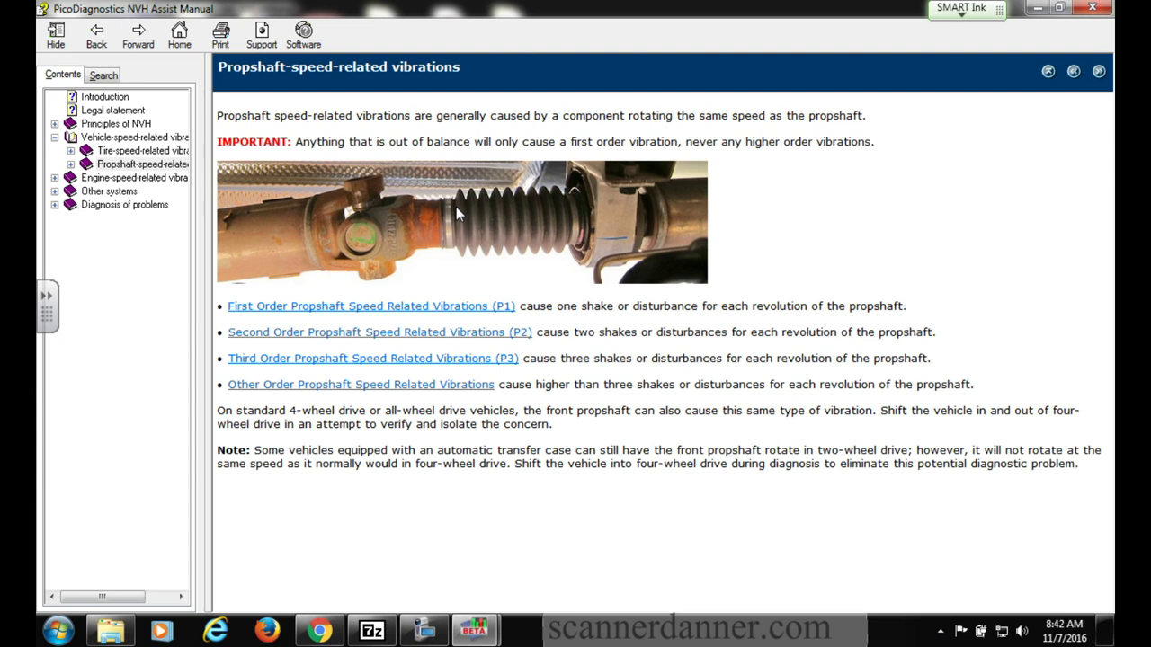
left_click(416, 333)
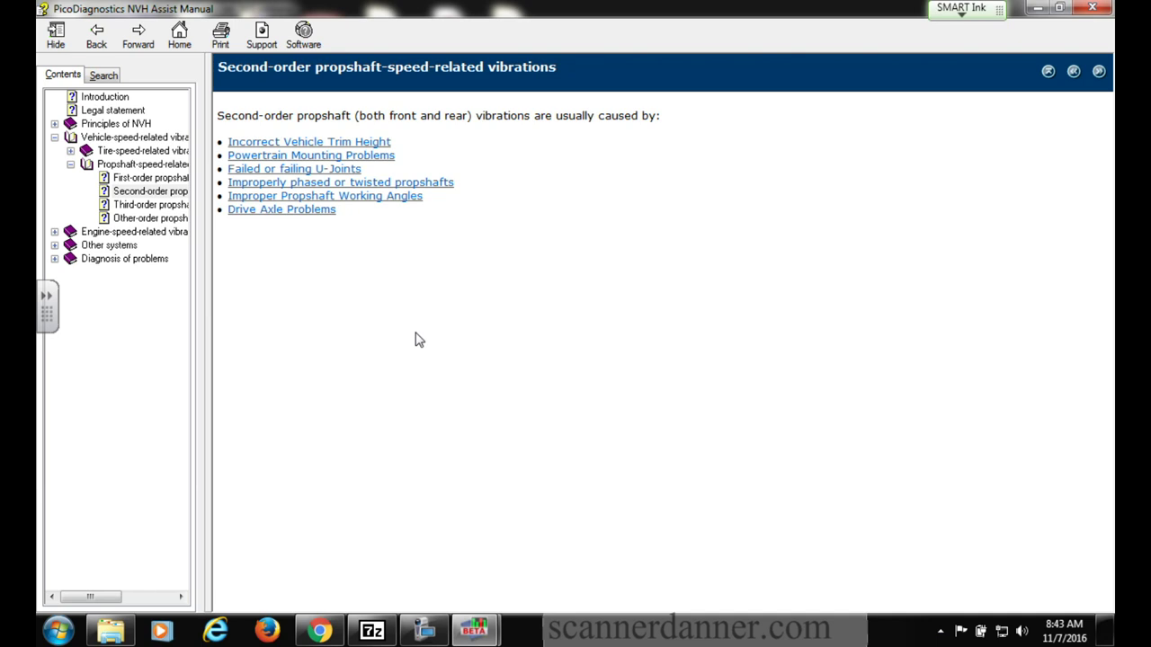
left_click(357, 182)
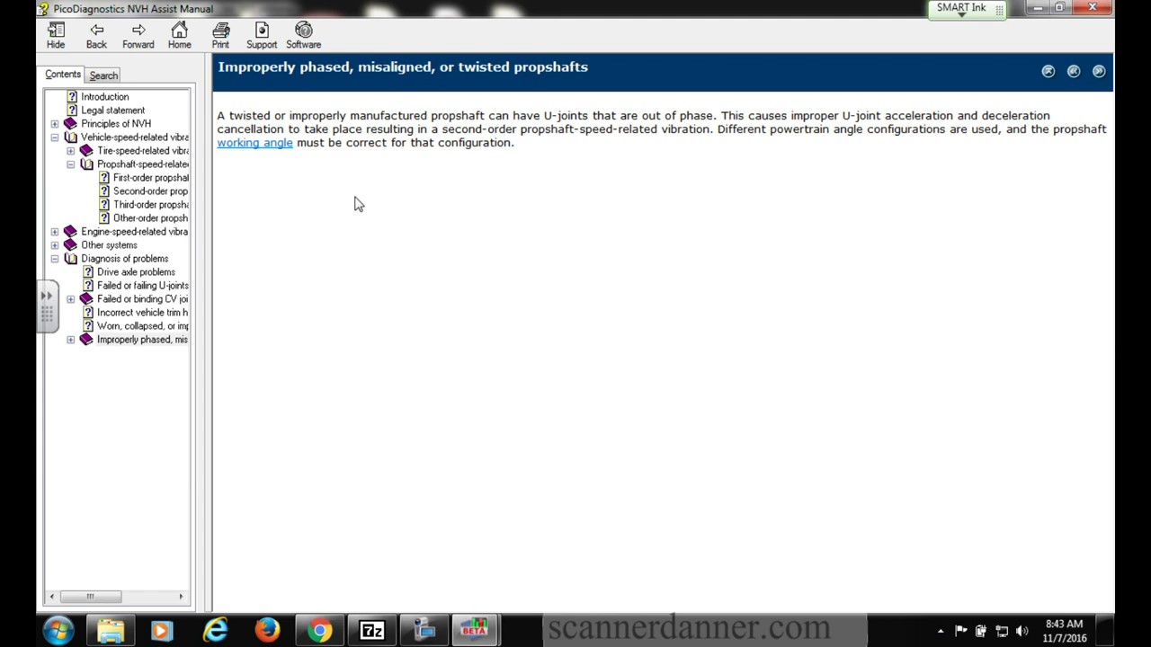
left_click(96, 34)
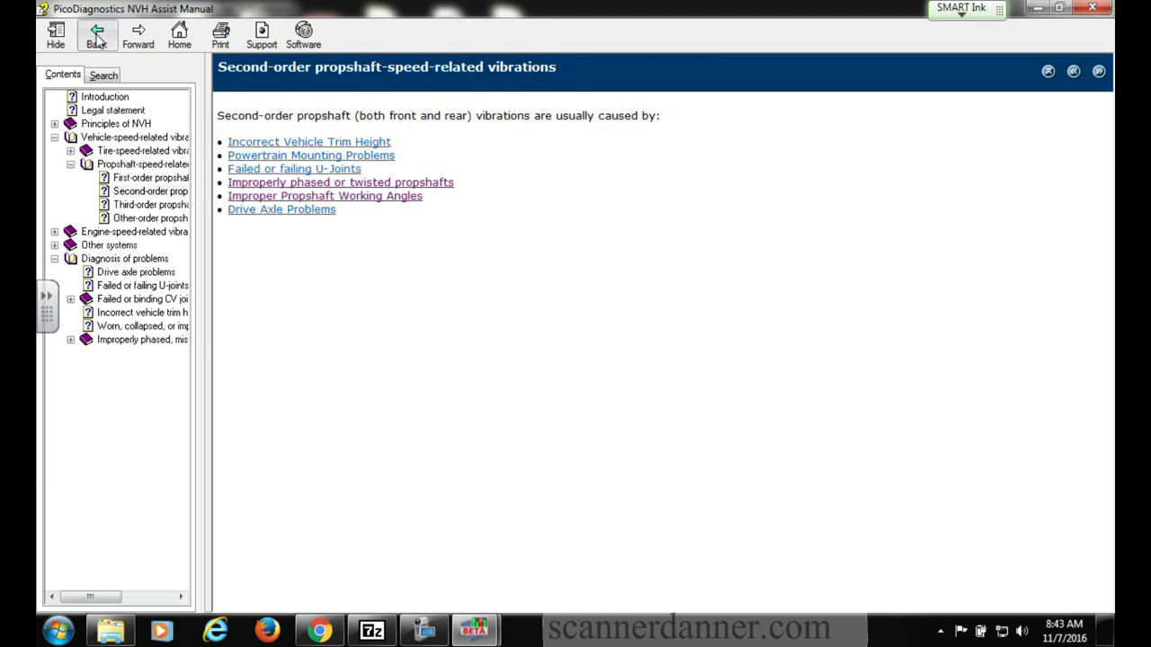
left_click(261, 169)
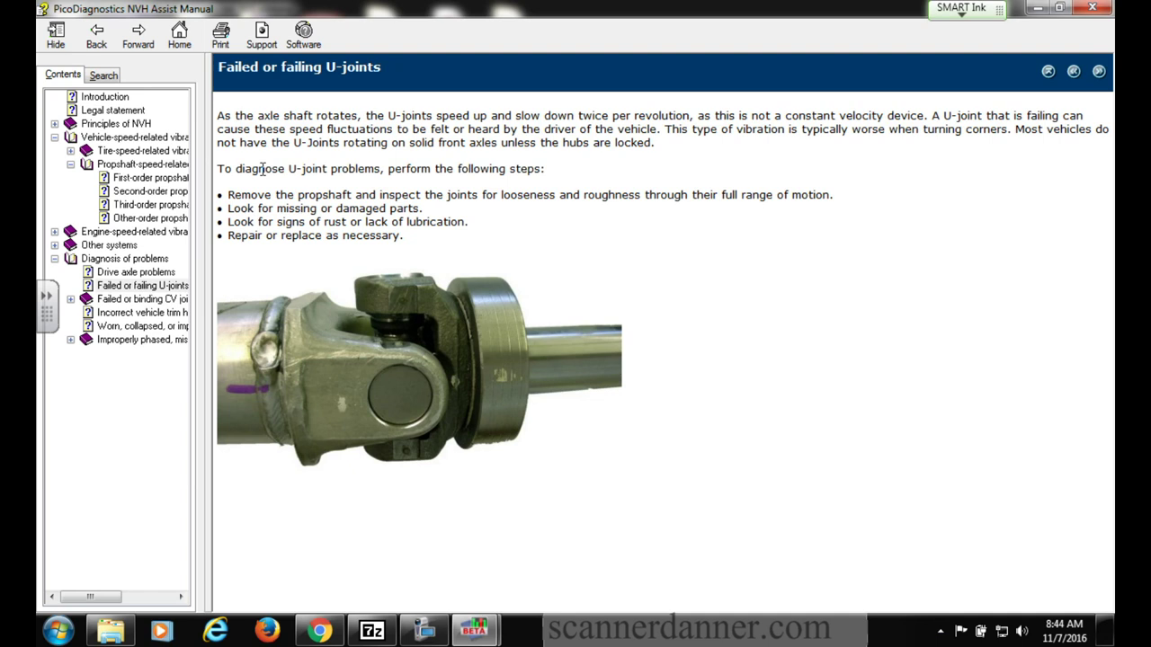
left_click(99, 33)
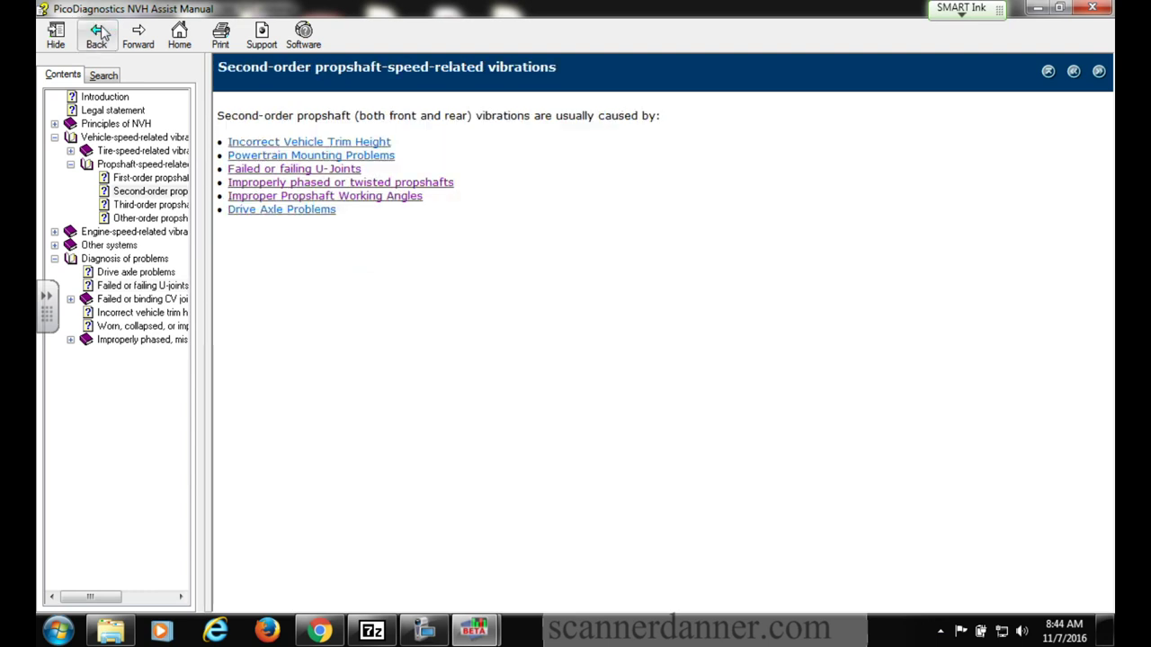
- Go from 'Improperly phased or twisted propshafts' to the working angles page and ink the transmission angle
left_click(351, 182)
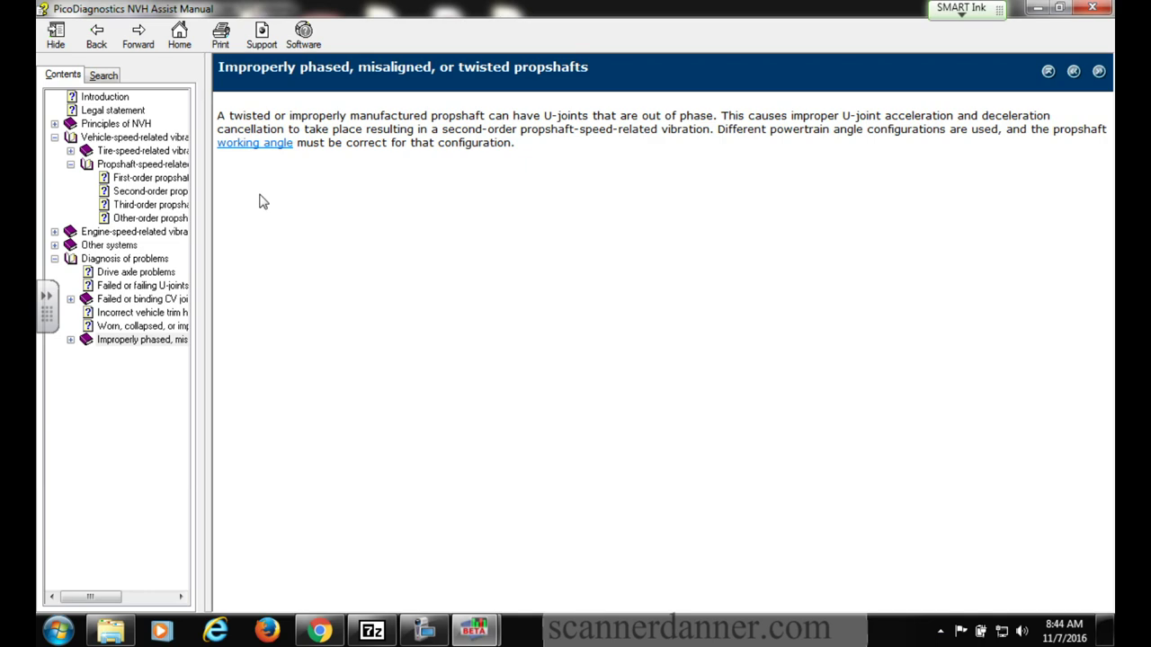
left_click(271, 144)
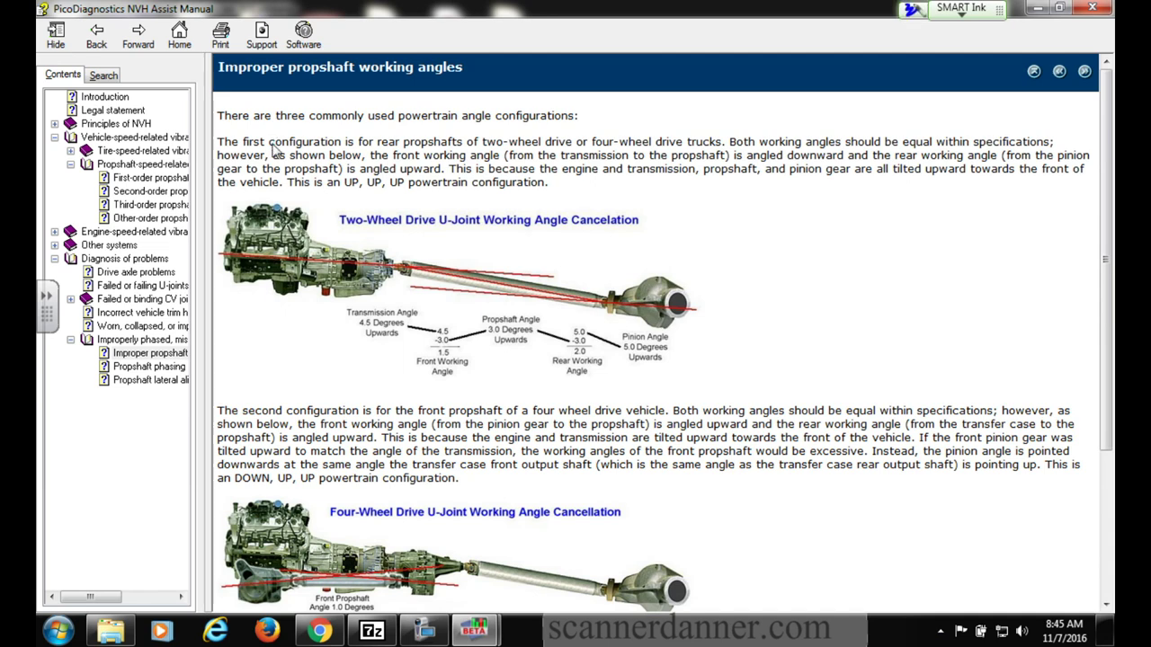
left_click_drag(329, 262, 556, 276)
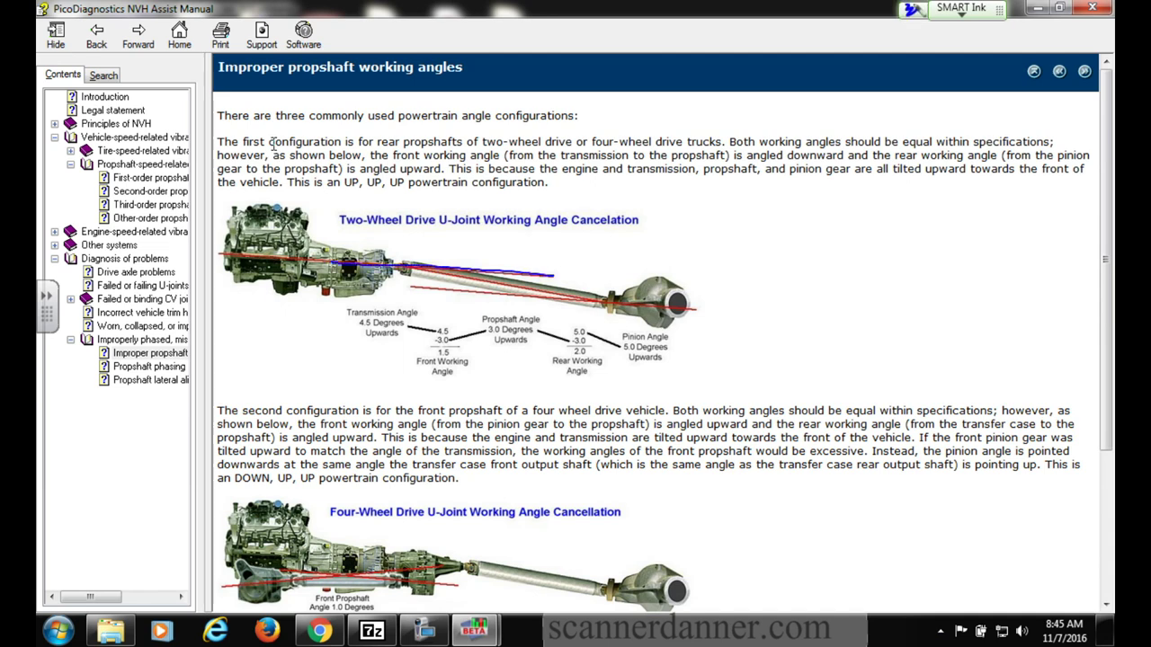
left_click_drag(633, 307, 409, 287)
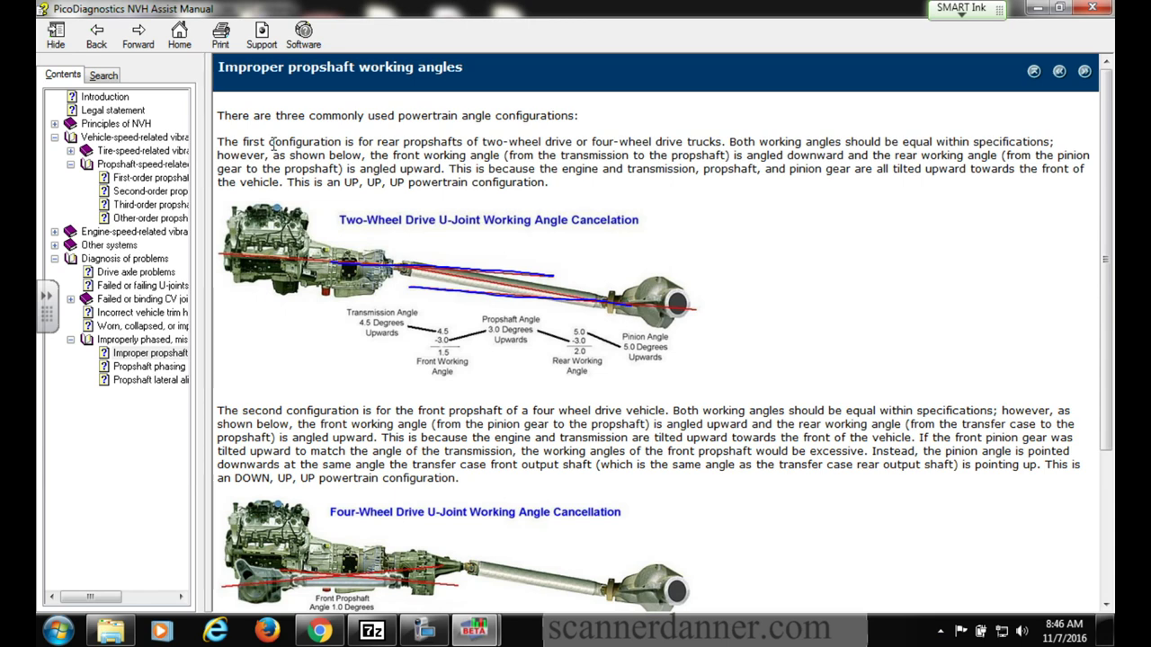
mouse_move(641, 311)
left_mouse_down()
mouse_move(428, 300)
mouse_move(463, 306)
left_mouse_up()
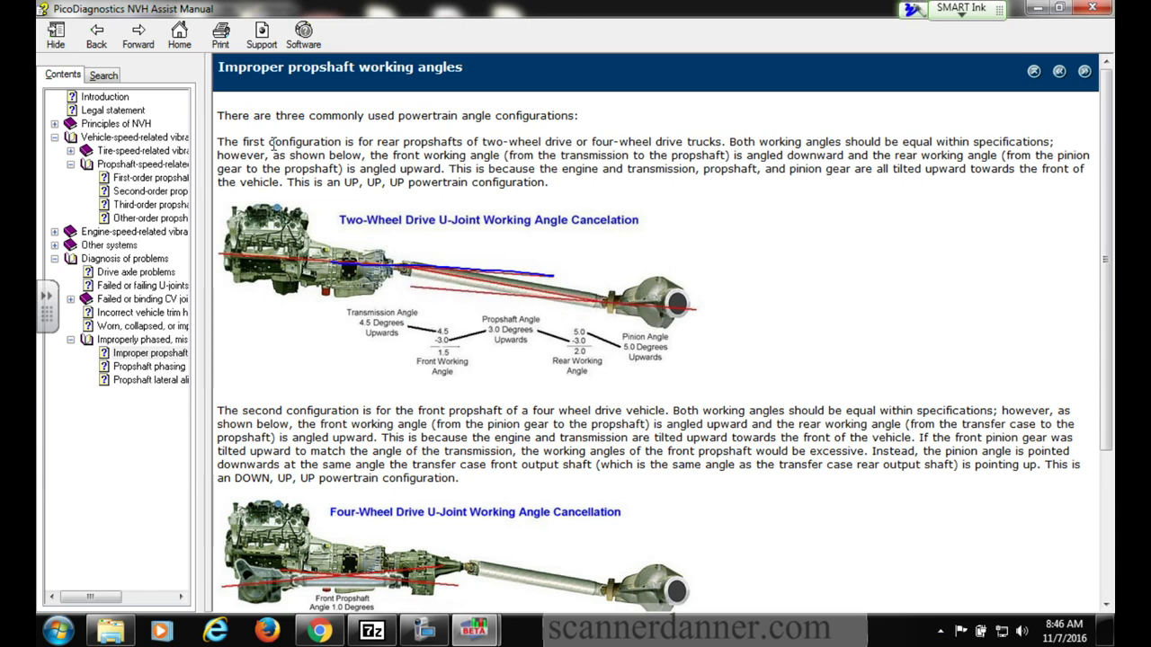
left_click_drag(635, 309, 413, 278)
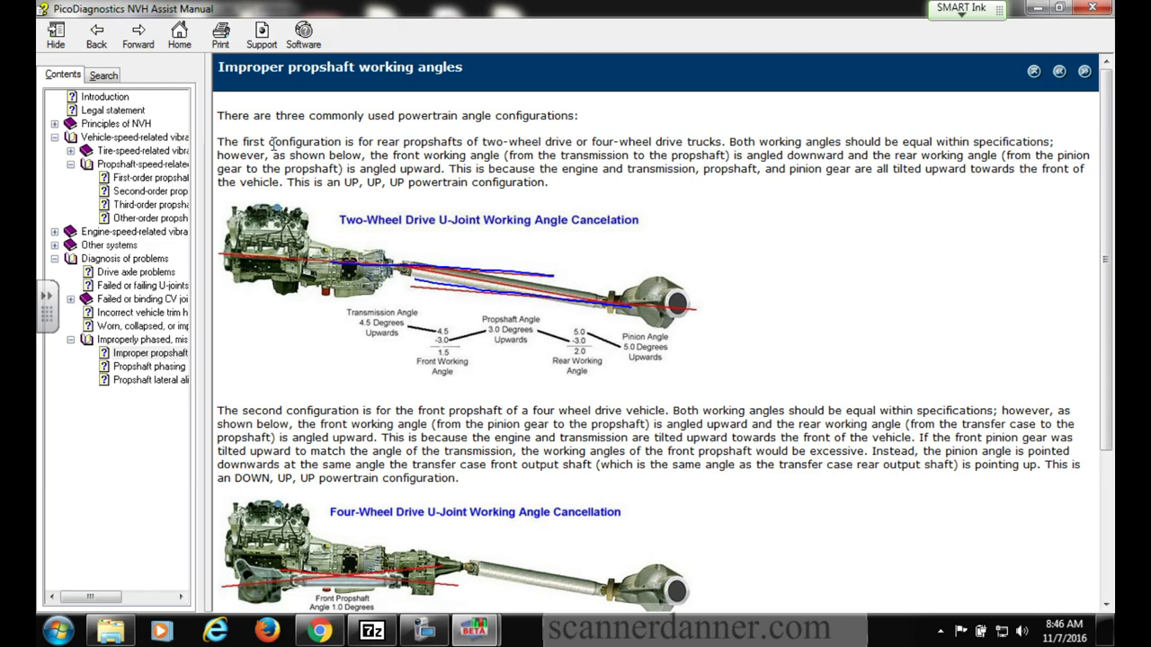
left_click_drag(1103, 376, 1101, 346)
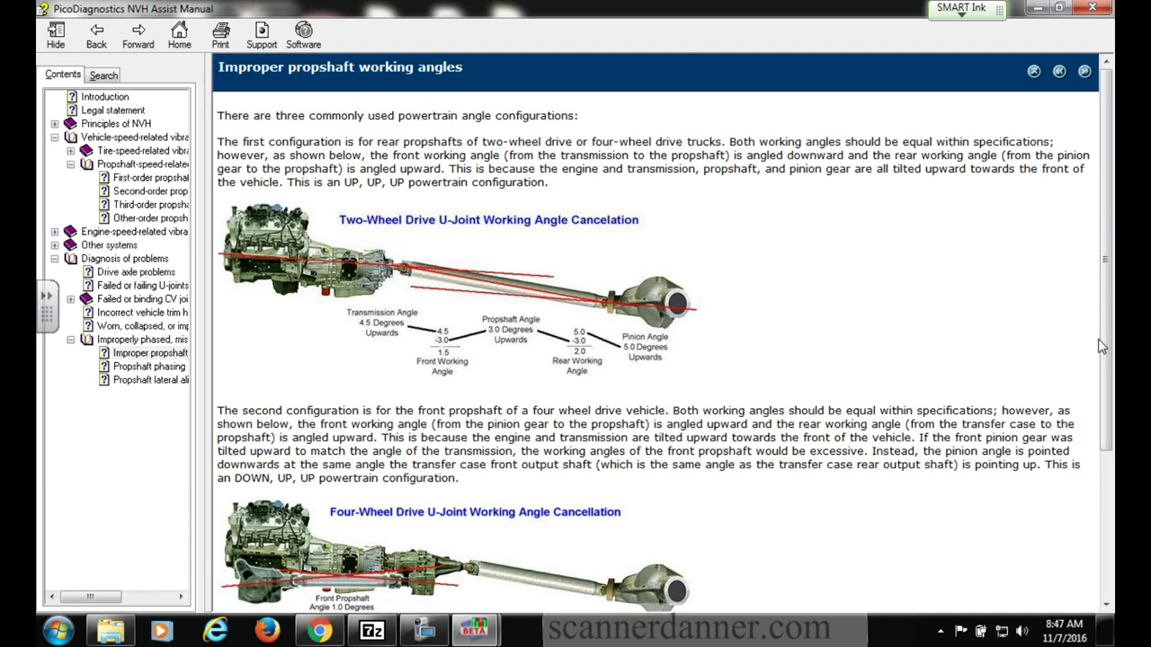
- Circle 'angles should be equal within specifications' in ink, then close the Assist Manual
mouse_move(982, 147)
left_mouse_down()
mouse_move(806, 131)
mouse_move(1084, 140)
mouse_move(940, 151)
left_mouse_up()
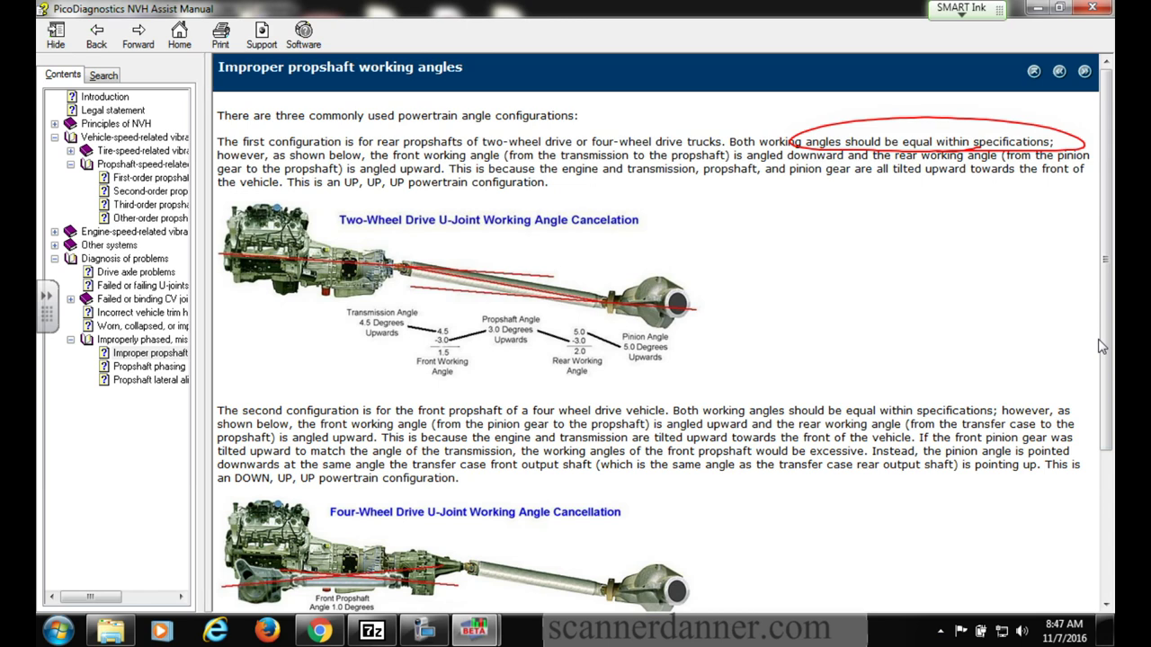
mouse_move(477, 632)
left_click(1090, 9)
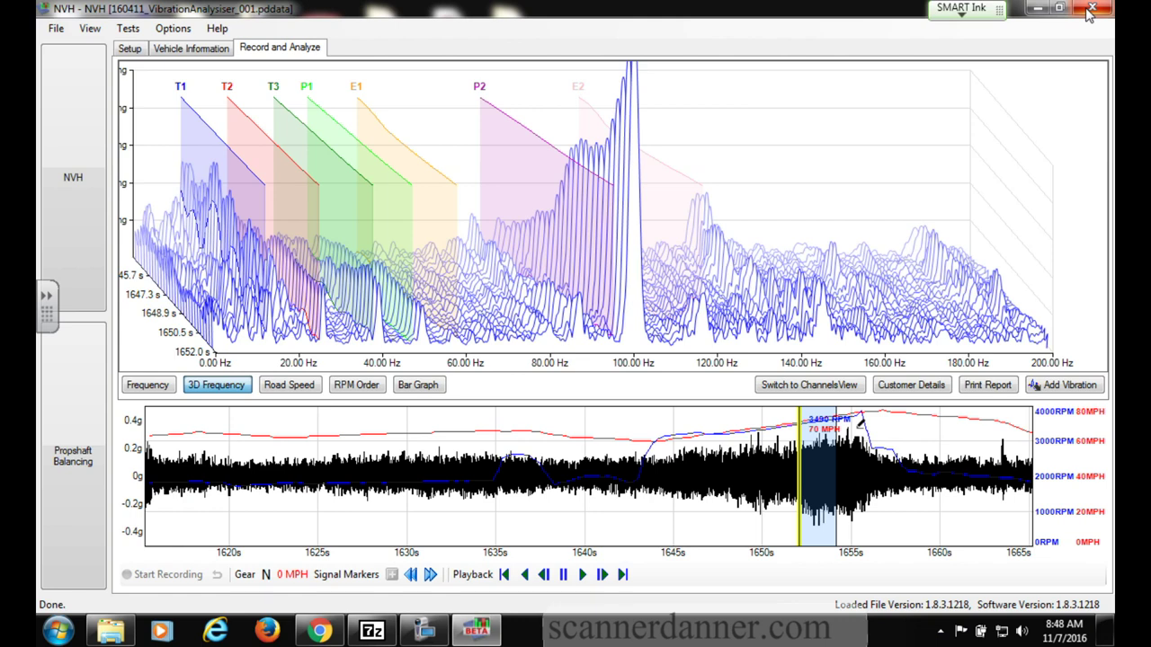
- Bring the Chrome window playing the 'Quad 4 injector driver stuck on' video forward and maximize it
key("alt+Tab")
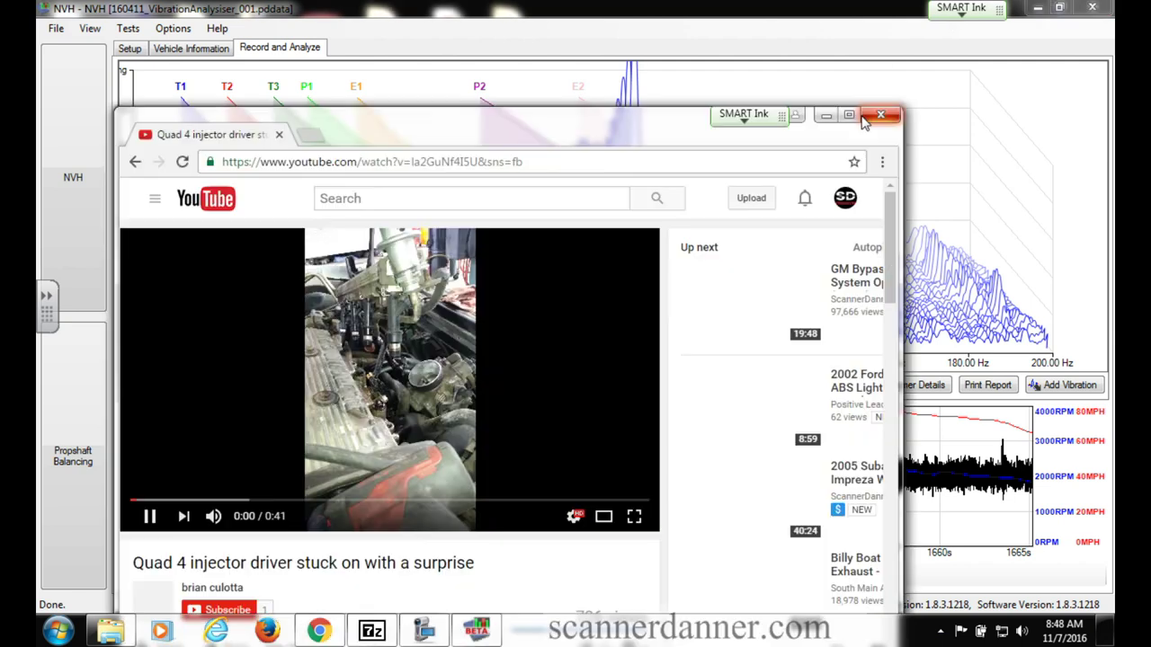
left_click(851, 115)
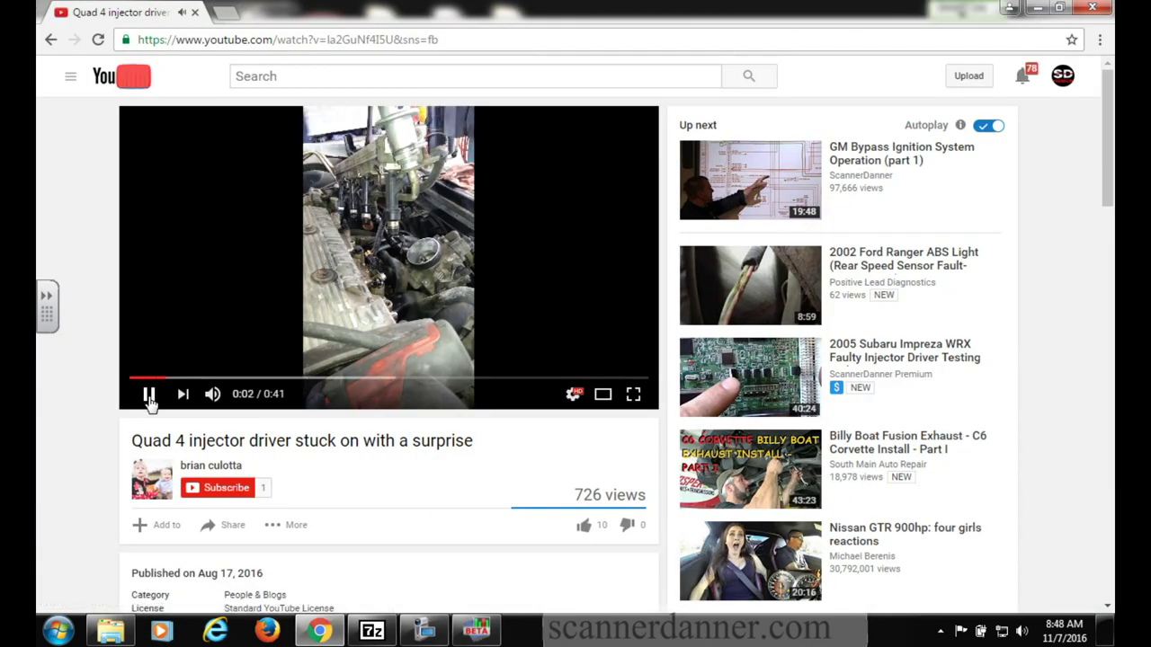
- Pause the 'Quad 4 injector driver stuck on with a surprise' video at 0:03
left_click(148, 395)
left_click(423, 629)
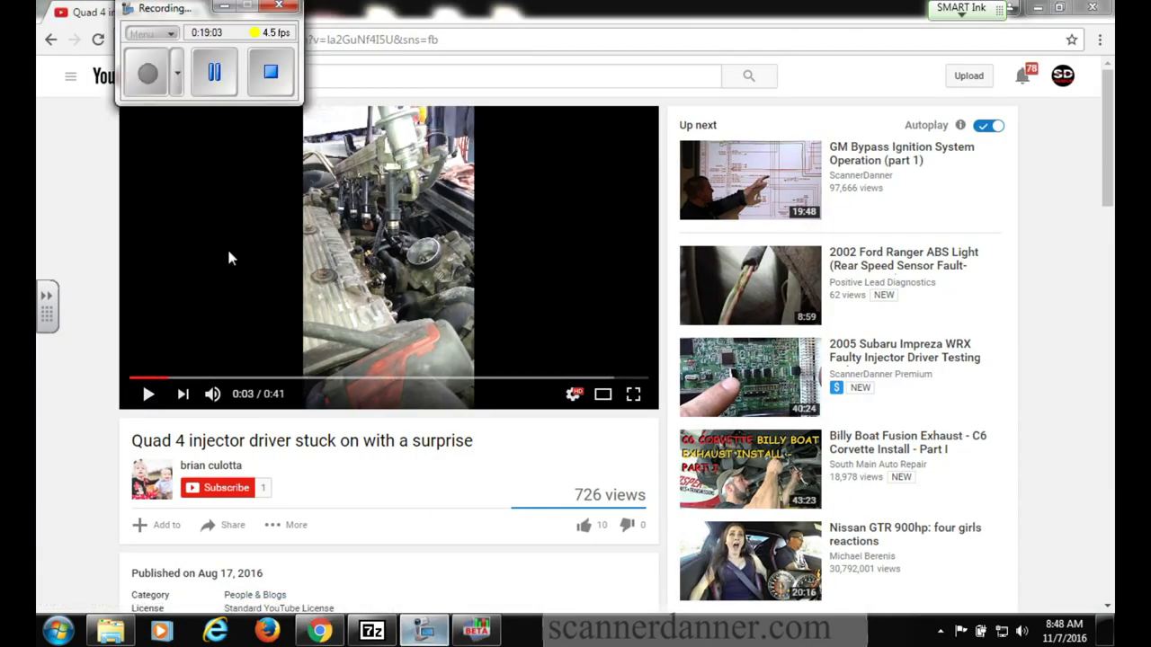